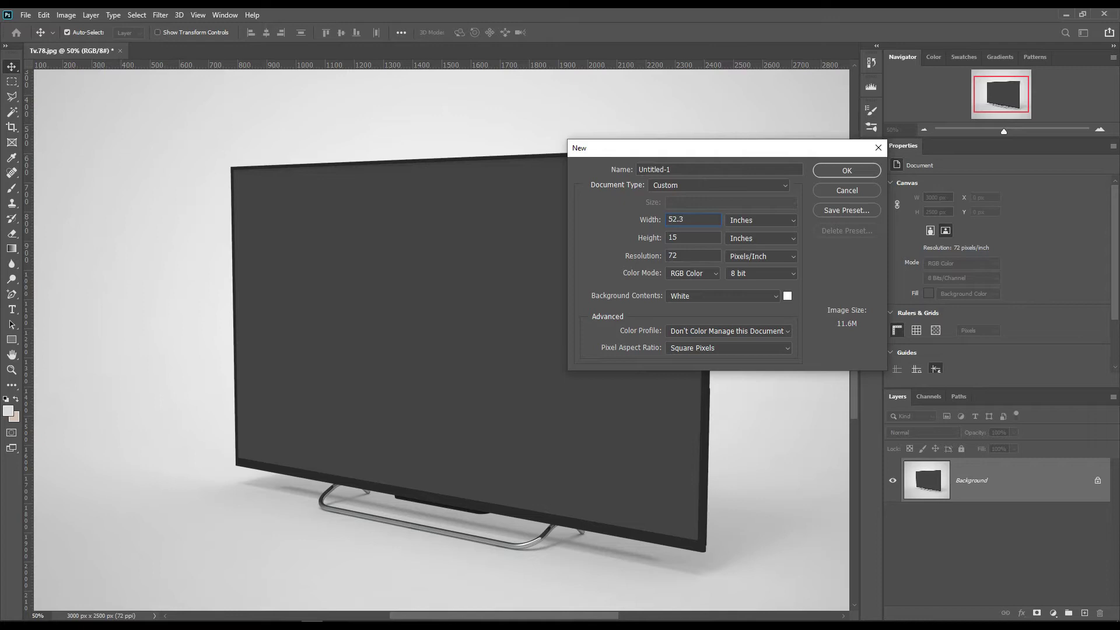
# Set the new document's height to 29.4 inches and create the document
pyautogui.doubleClick(692, 237)
pyautogui.write('29.4')
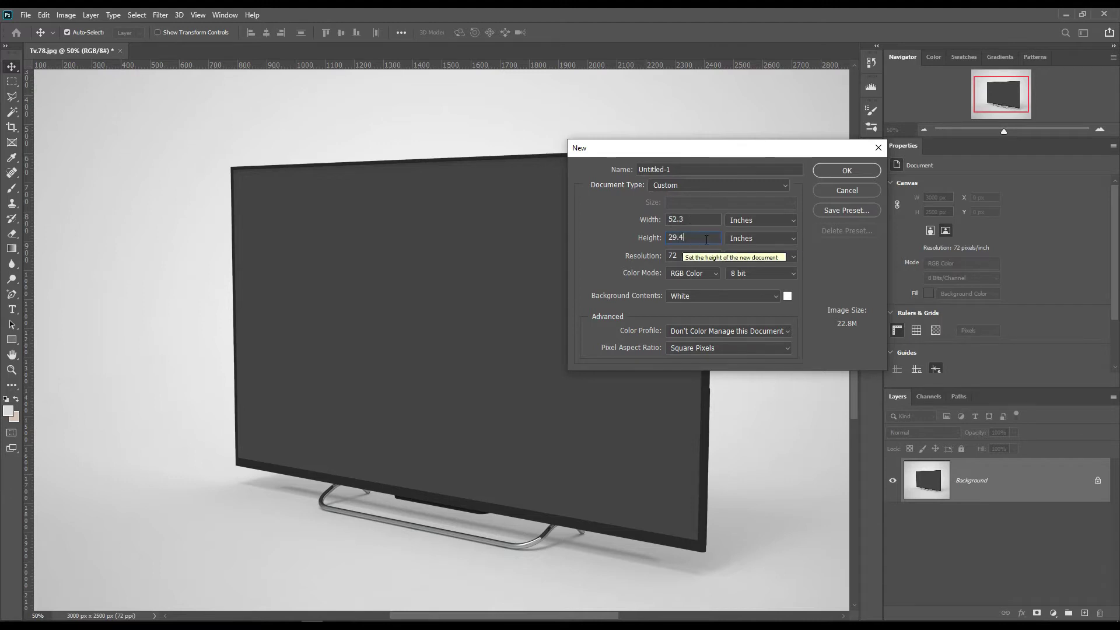
pyautogui.click(824, 173)
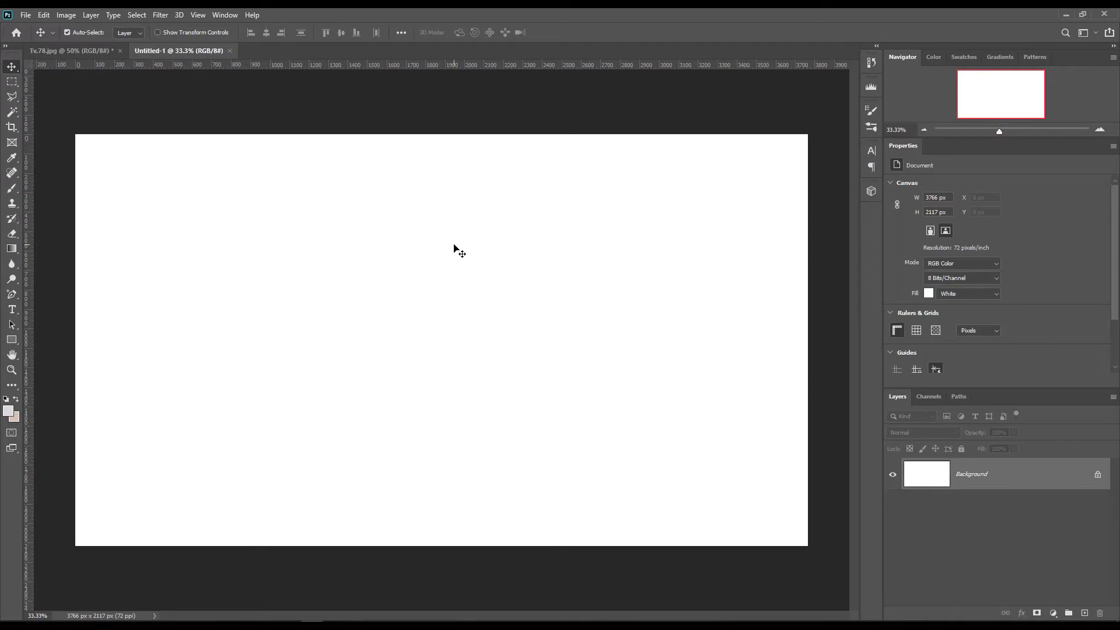
# Copy the white Background layer from the new document into the Tv.78.jpg document
pyautogui.click(449, 270)
pyautogui.click(947, 471)
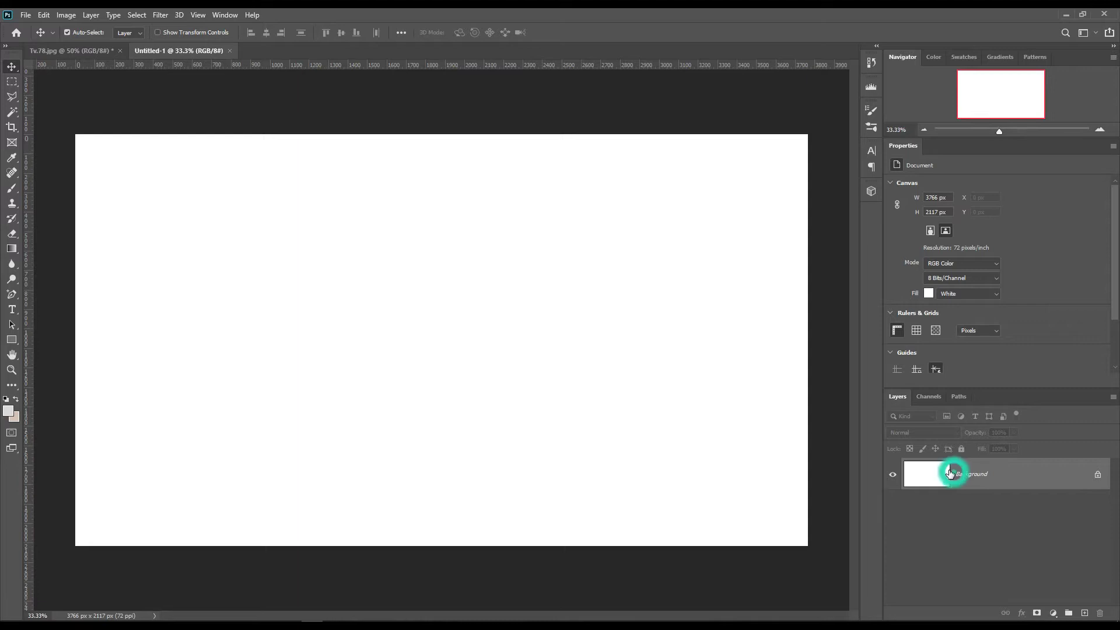
pyautogui.rightClick(1033, 482)
pyautogui.click(992, 485)
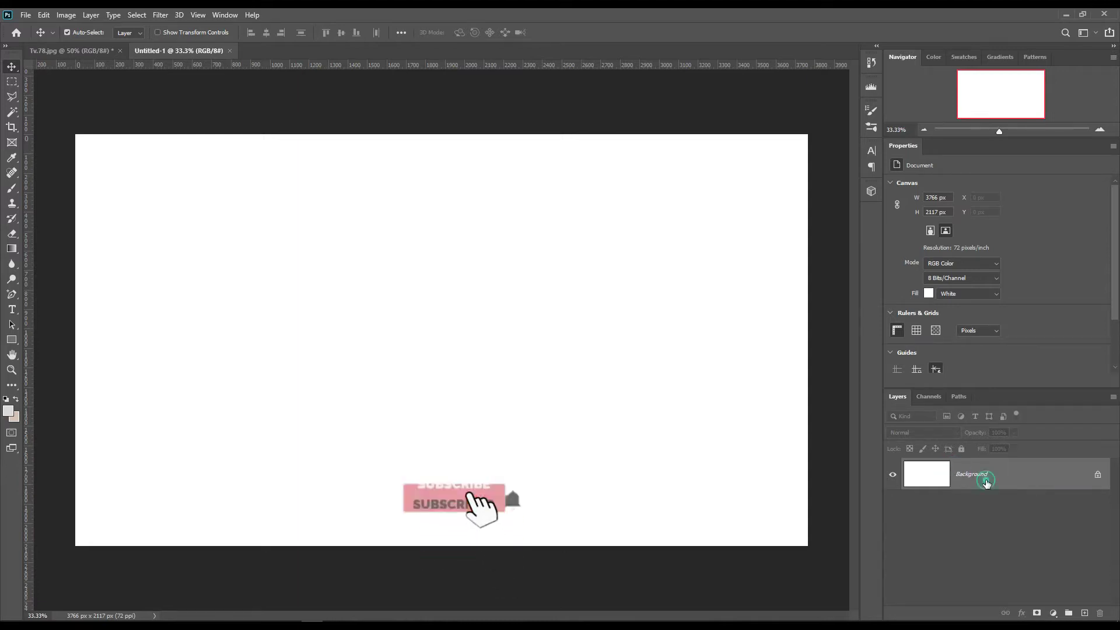
pyautogui.moveTo(1000, 473); pyautogui.dragTo(440, 317)
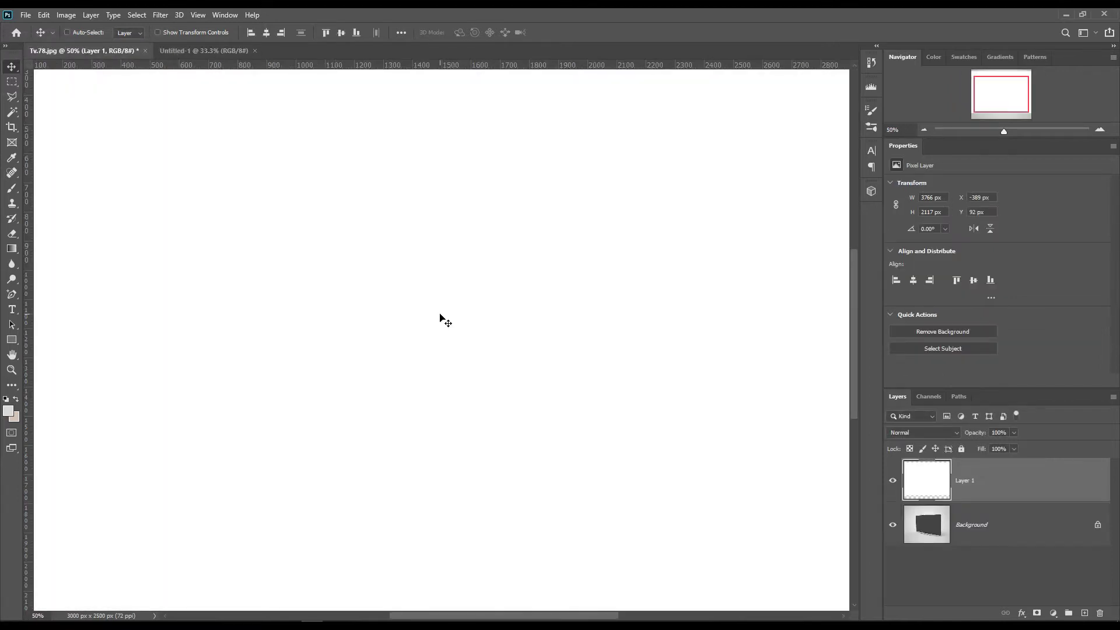
# Scale the white Layer 1 proportionally to about 50.56% and place it over the TV
pyautogui.hotkey('ctrl', '-')
pyautogui.hotkey('ctrl', '-')
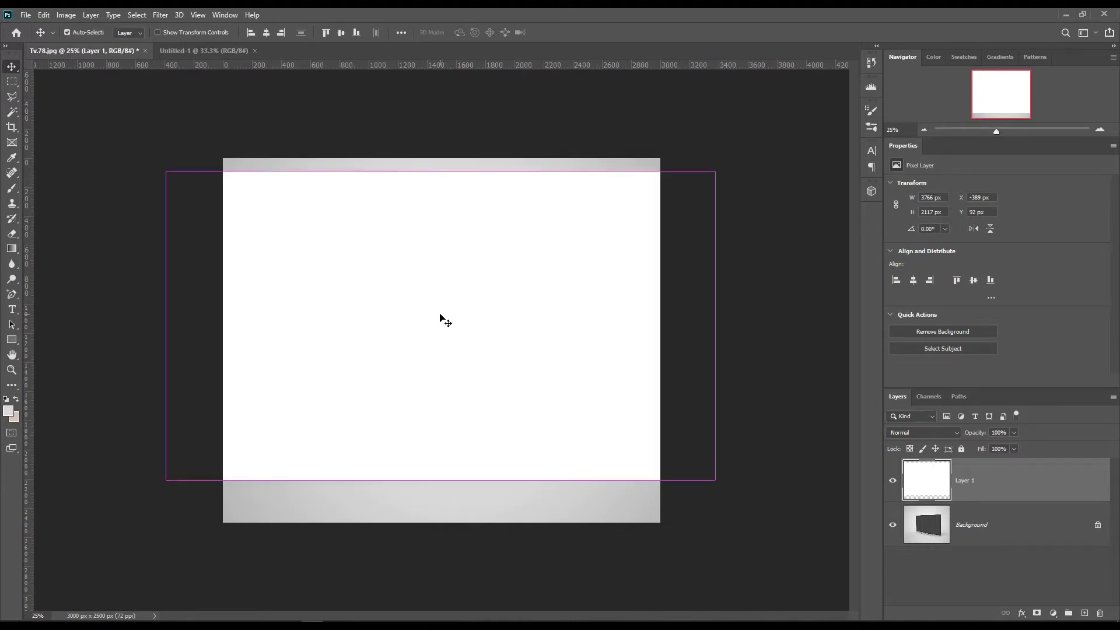
pyautogui.hotkey('ctrl', 't')
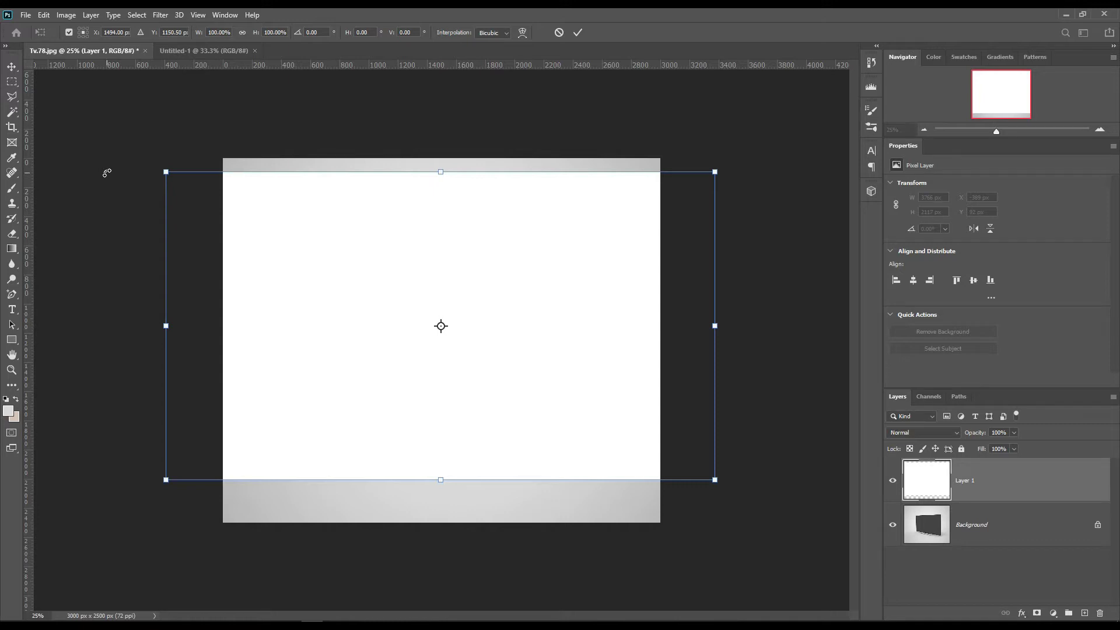
pyautogui.moveTo(166, 171); pyautogui.dragTo(462, 310)
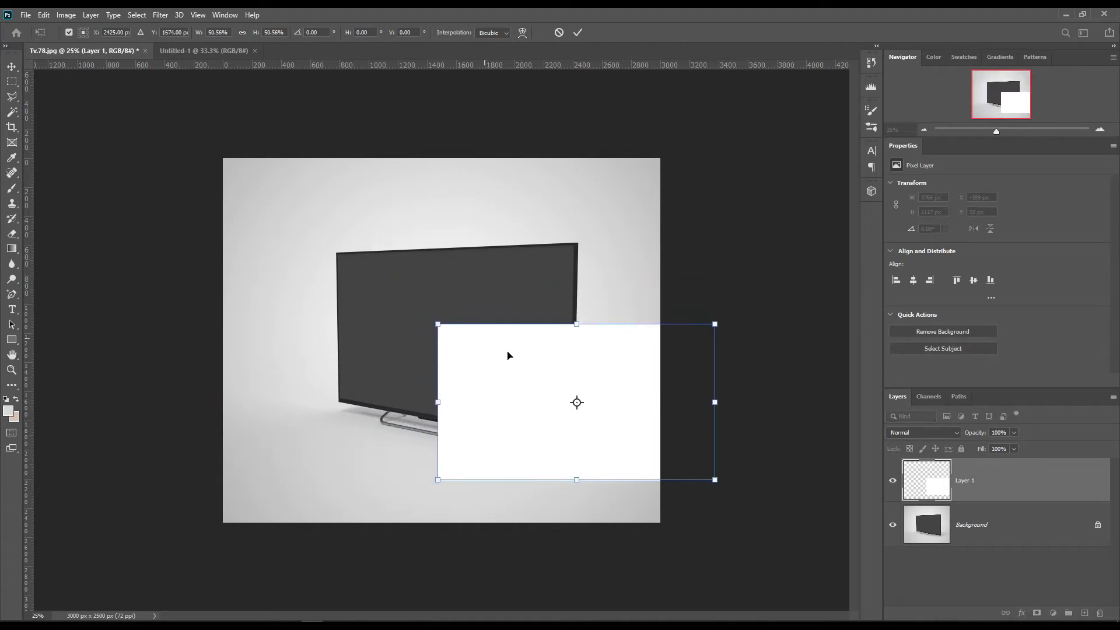
pyautogui.moveTo(450, 337); pyautogui.dragTo(387, 279)
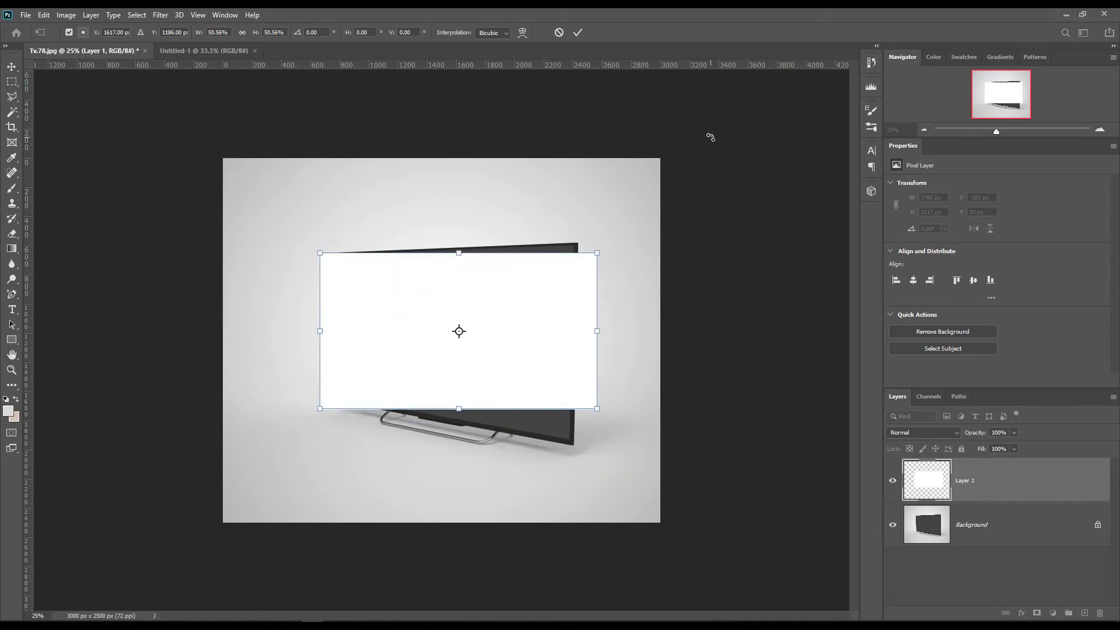
pyautogui.click(578, 32)
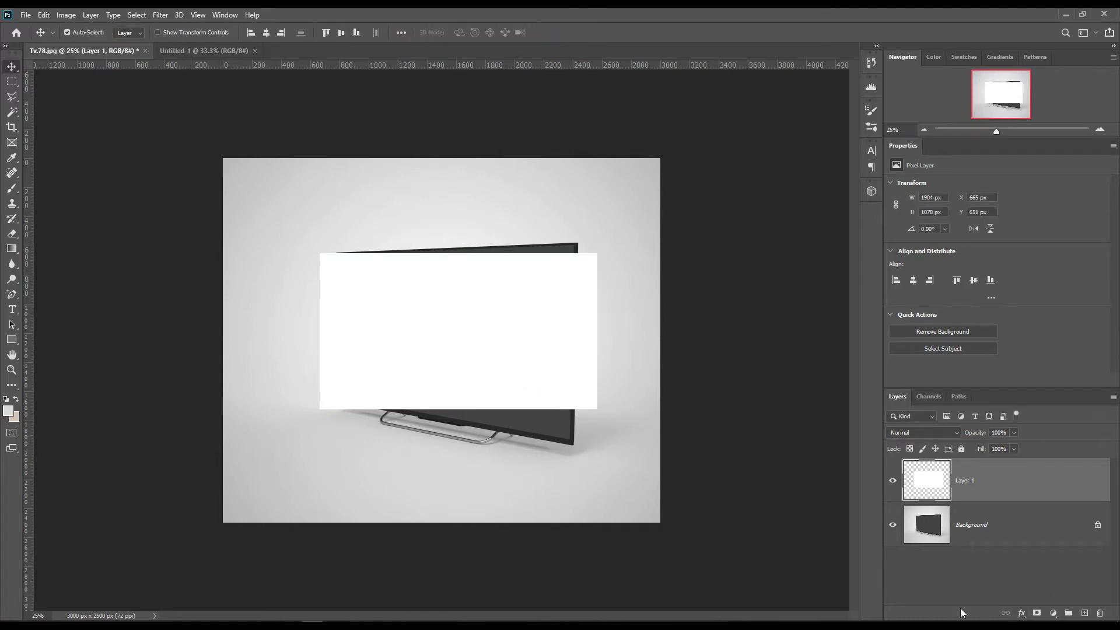
# Convert Layer 1 to a smart object and hide it
pyautogui.rightClick(993, 485)
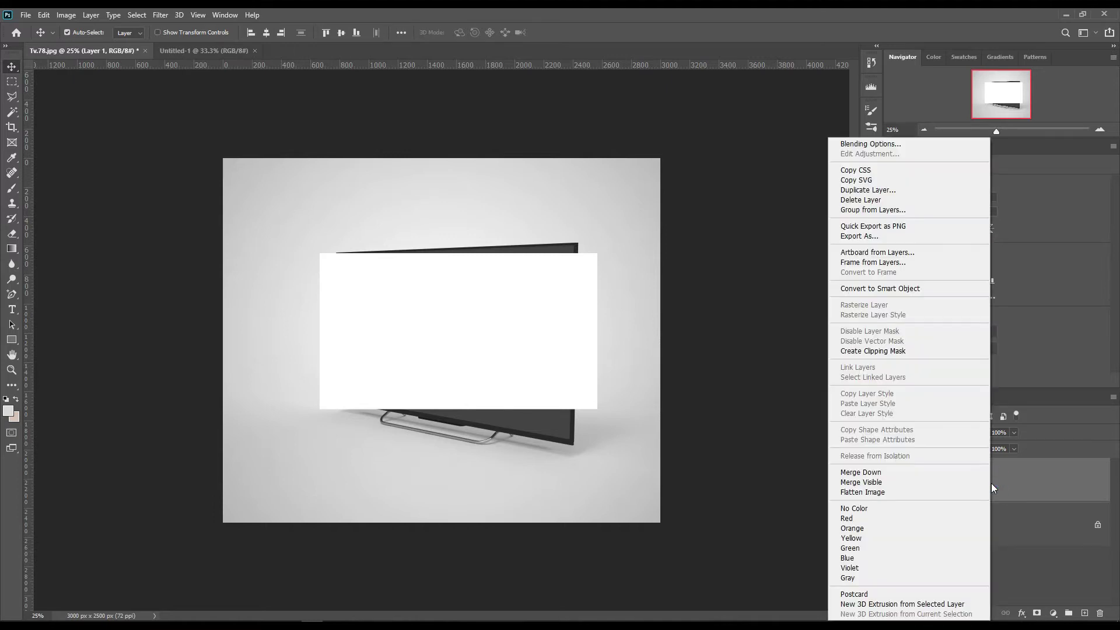
pyautogui.click(895, 289)
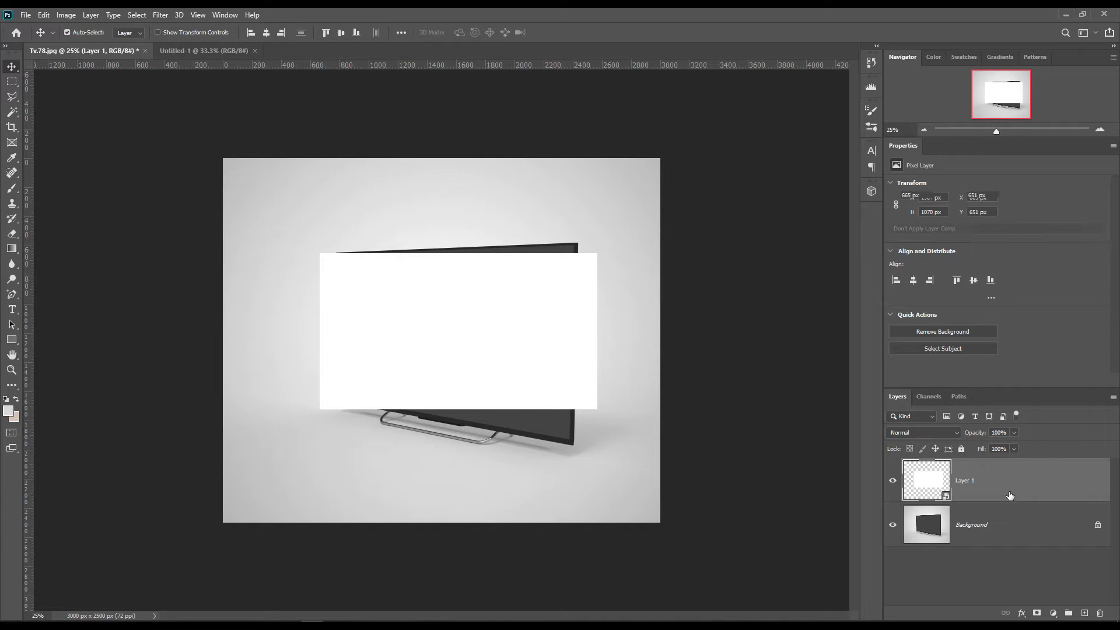
pyautogui.click(892, 480)
# Trace the TV screen's four inner corners as a closed Pen tool shape above the Background layer and set its opacity to 0%
pyautogui.click(986, 525)
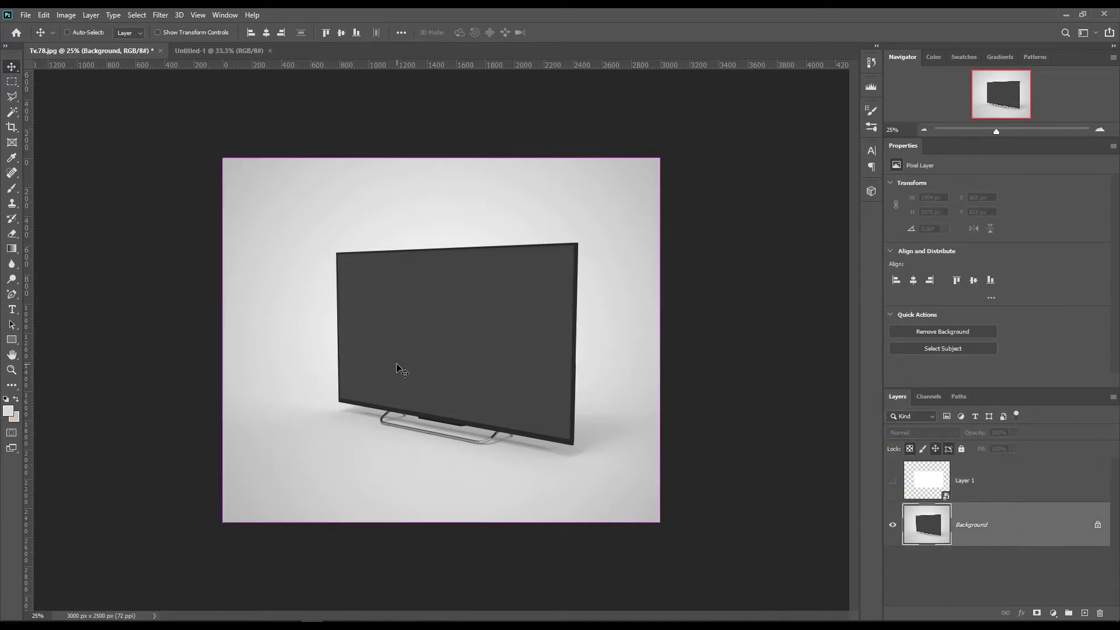
pyautogui.hotkey('ctrl', '+')
pyautogui.hotkey('ctrl', '+')
pyautogui.hotkey('ctrl', '+')
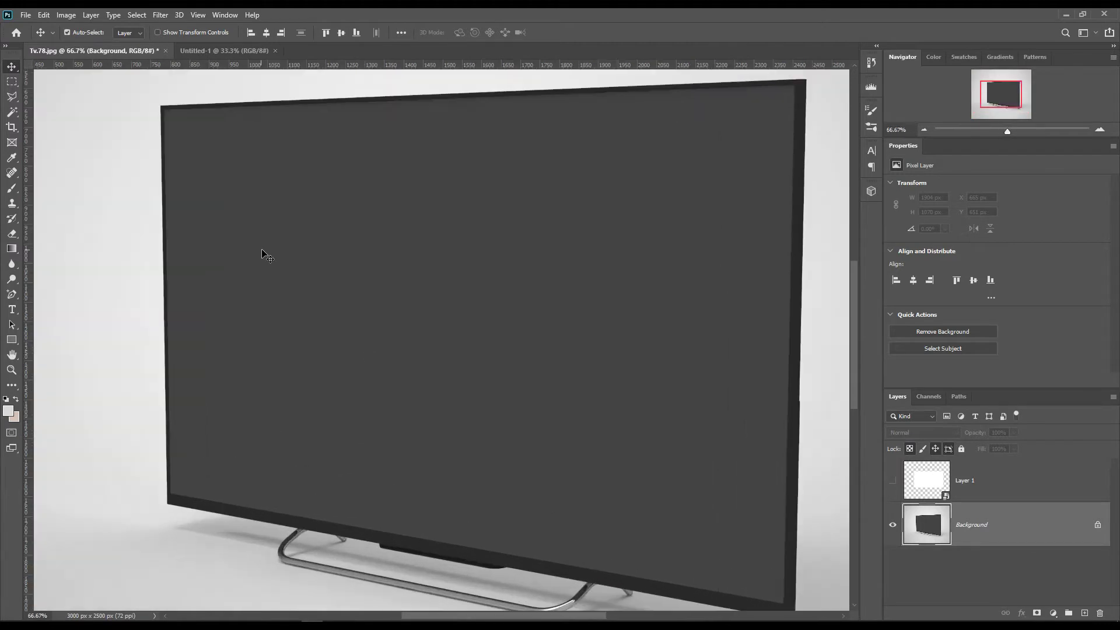
pyautogui.click(15, 295)
pyautogui.rightClick(16, 296)
pyautogui.click(58, 297)
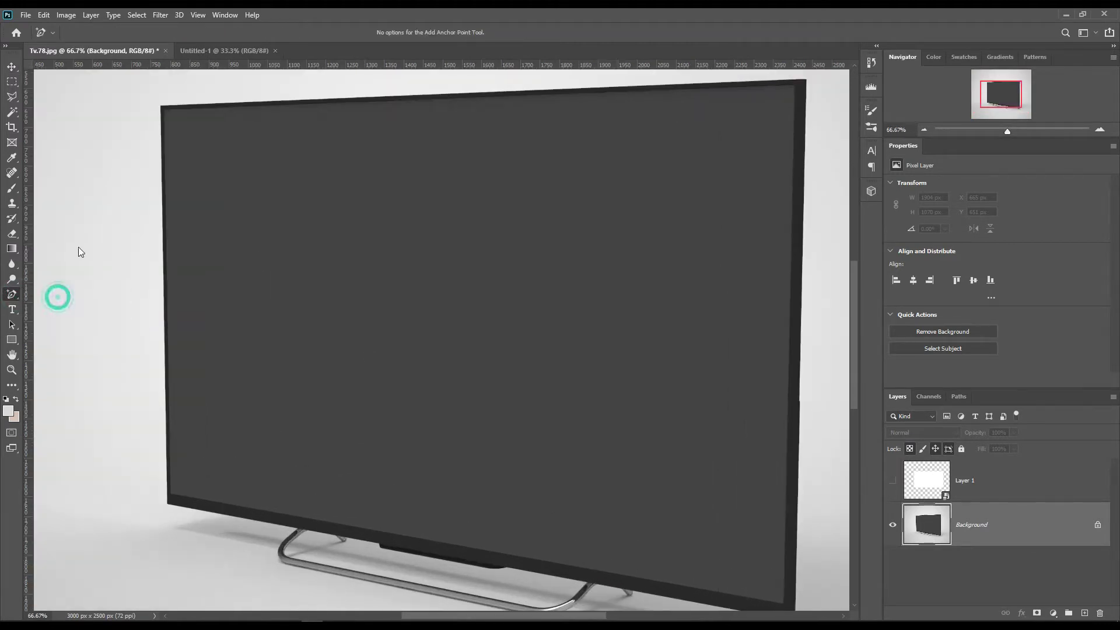
pyautogui.click(165, 110)
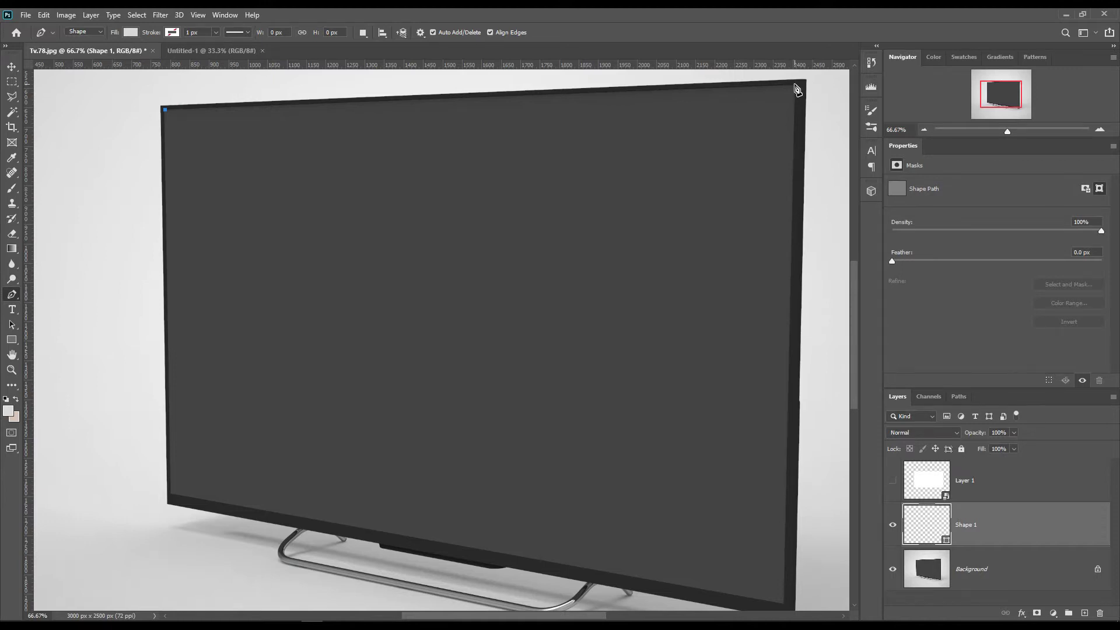
pyautogui.click(794, 83)
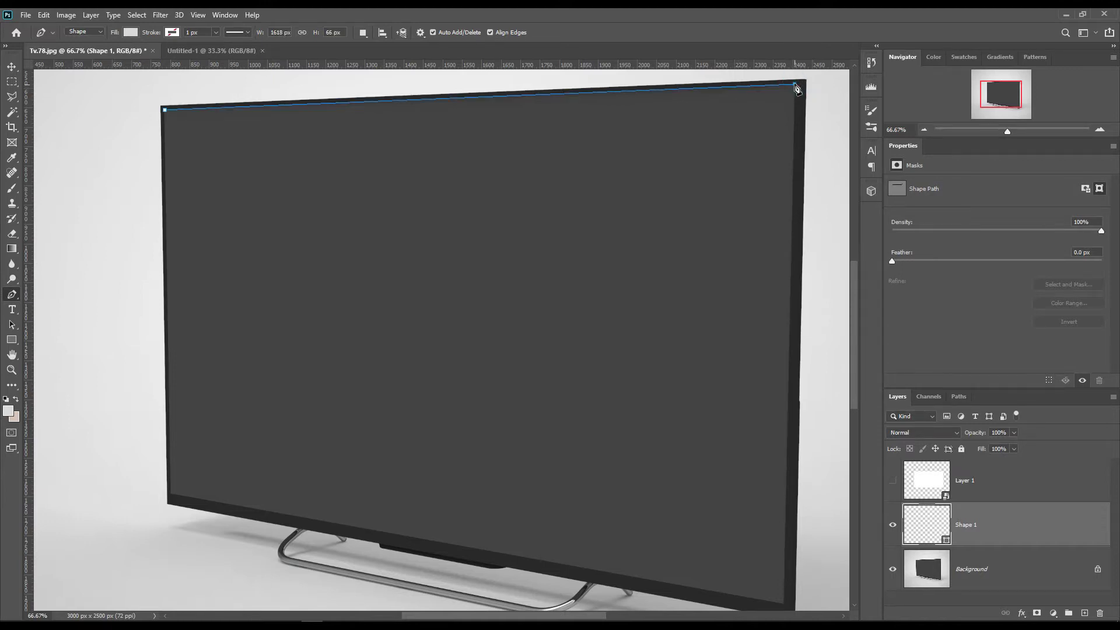
pyautogui.scroll(-1, 819, 512)
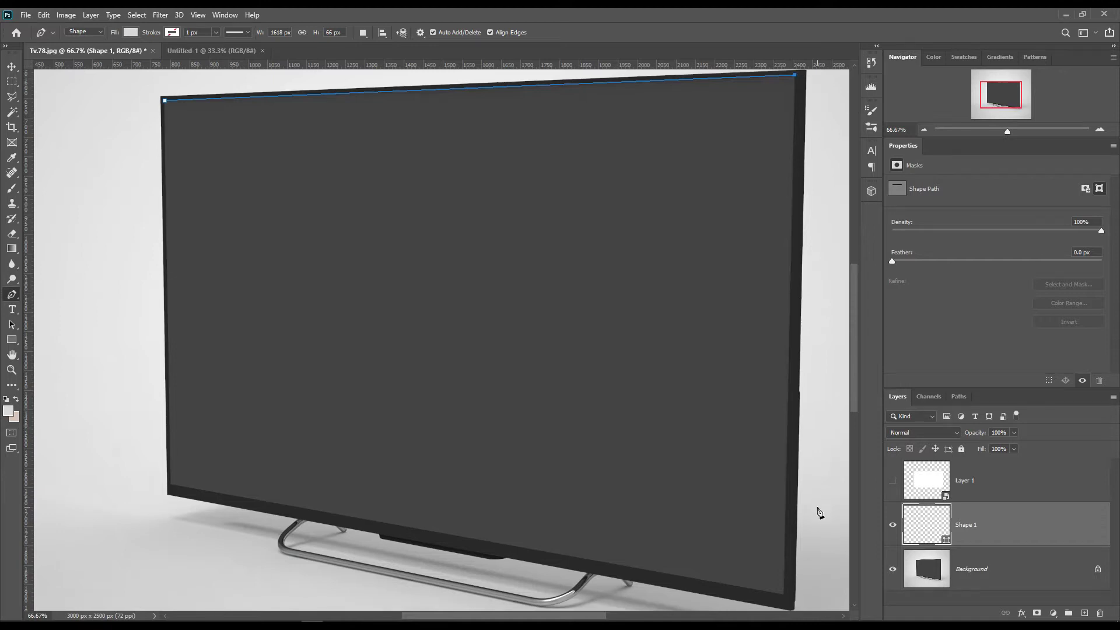
pyautogui.click(785, 595)
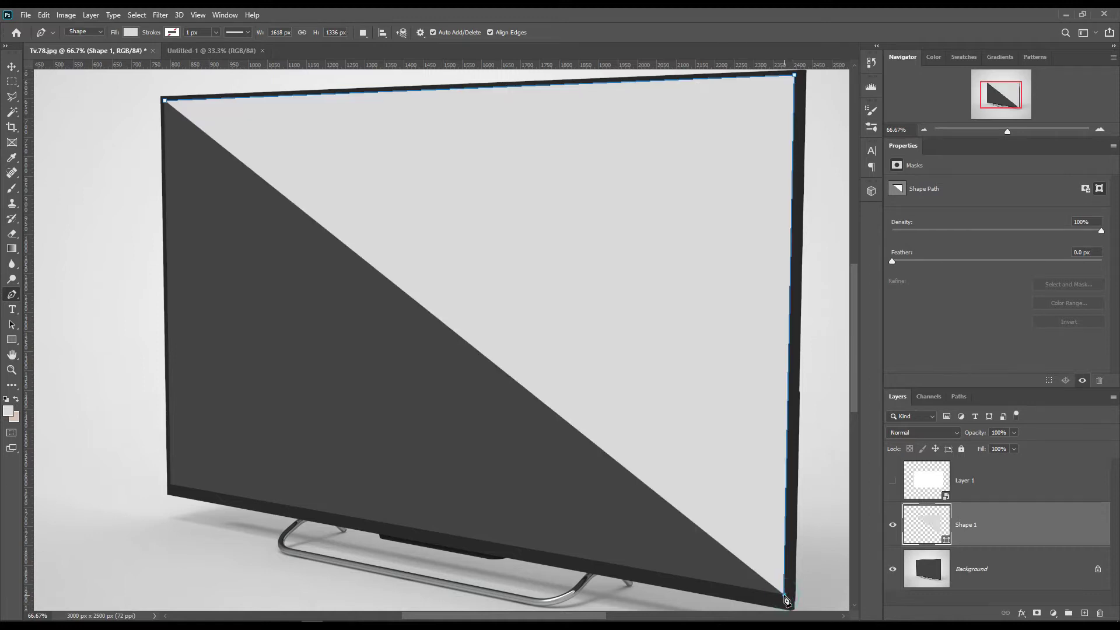
pyautogui.click(171, 484)
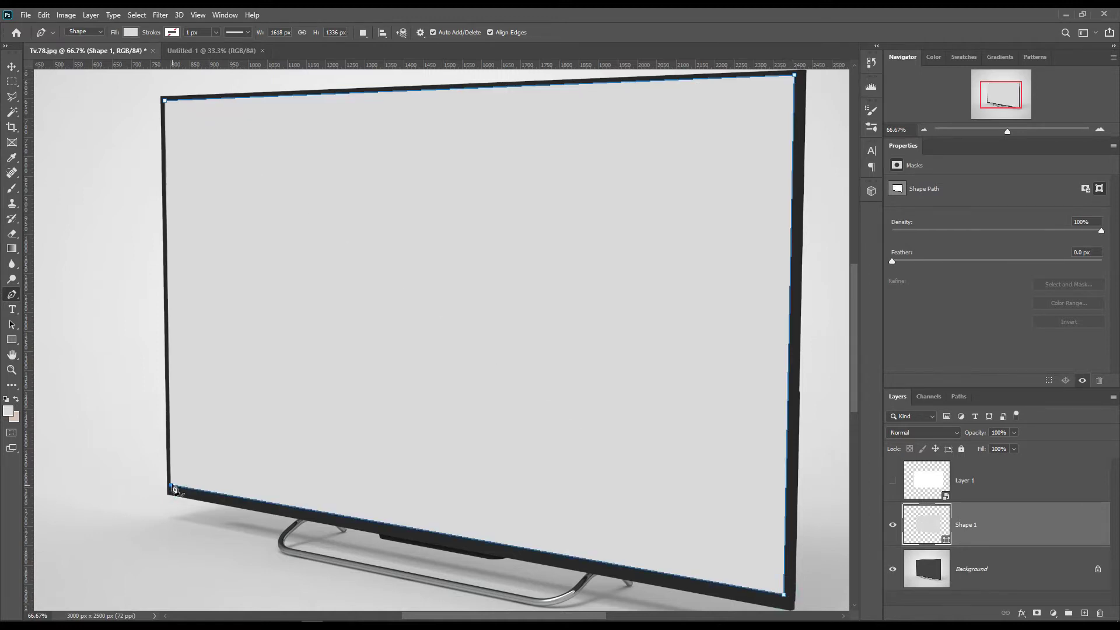
pyautogui.click(165, 103)
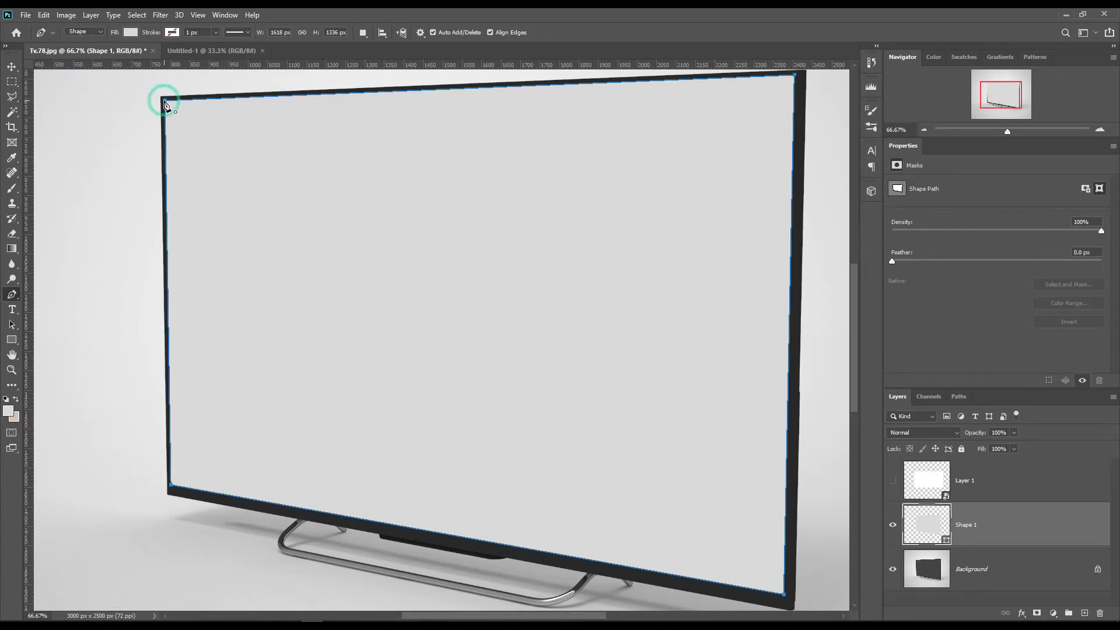
pyautogui.scroll(1, 570, 309)
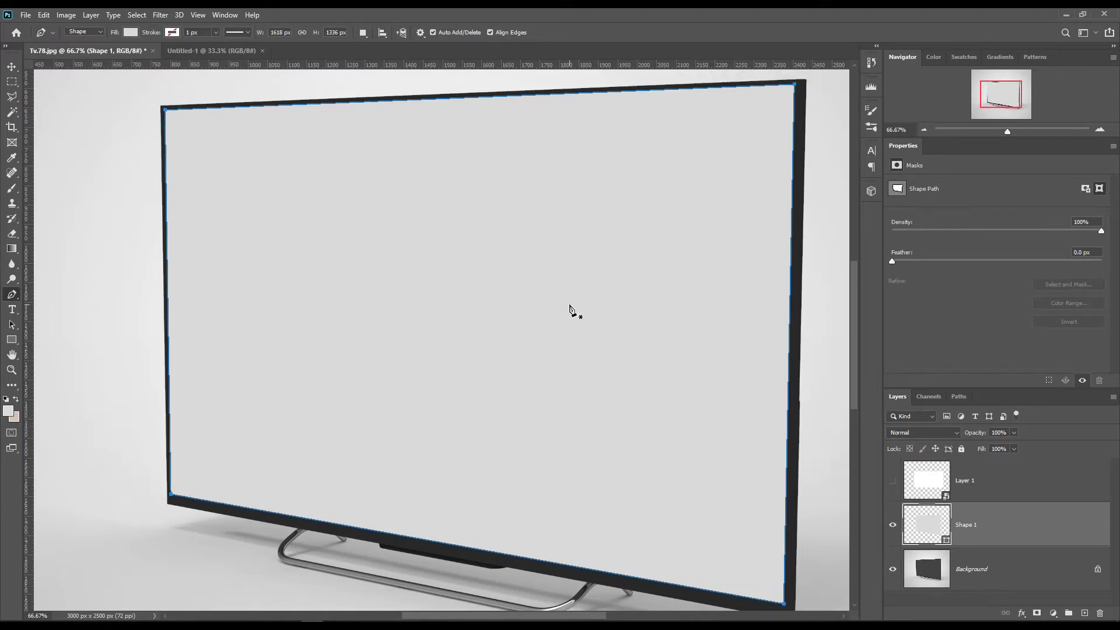
pyautogui.moveTo(982, 432); pyautogui.dragTo(690, 433)
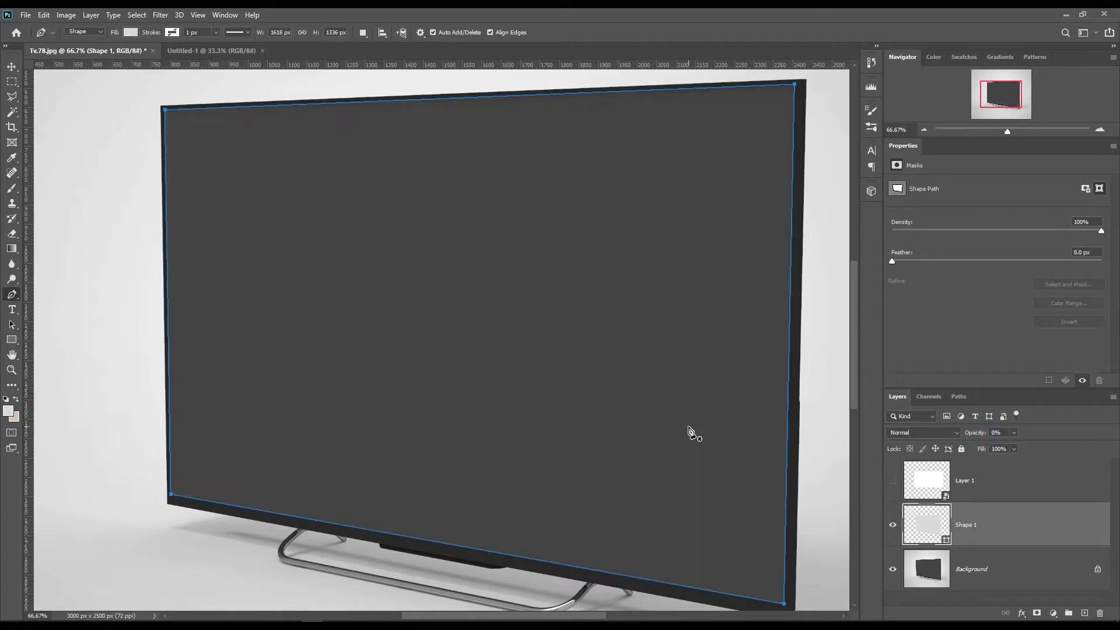
# Show Layer 1 again and set its opacity to 38%
pyautogui.click(1020, 483)
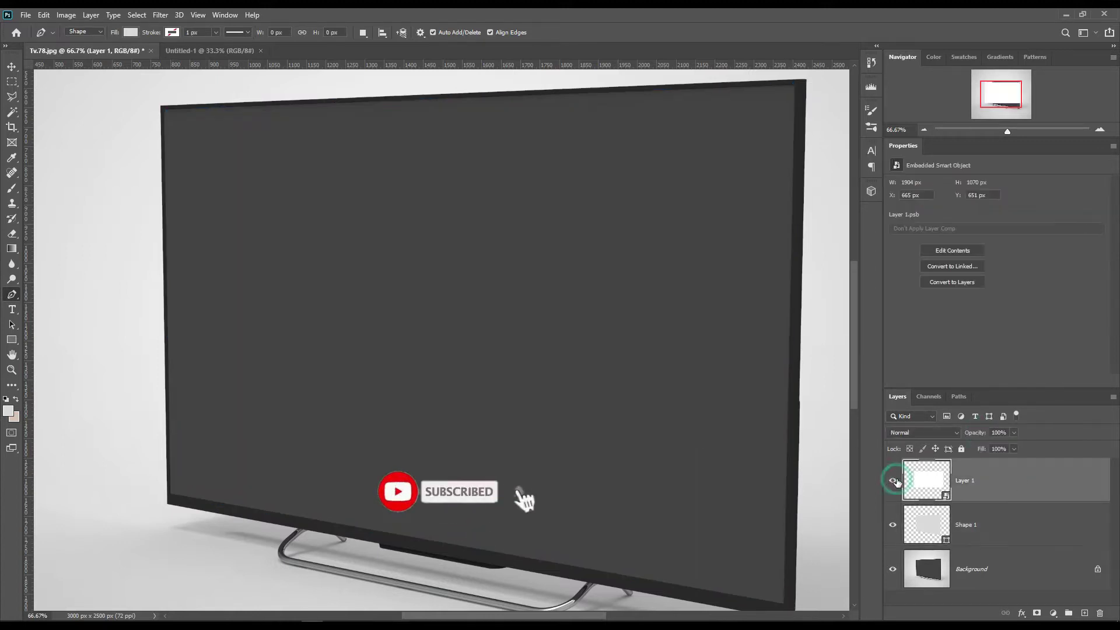
pyautogui.click(893, 480)
pyautogui.moveTo(980, 437); pyautogui.dragTo(966, 436)
pyautogui.click(1008, 471)
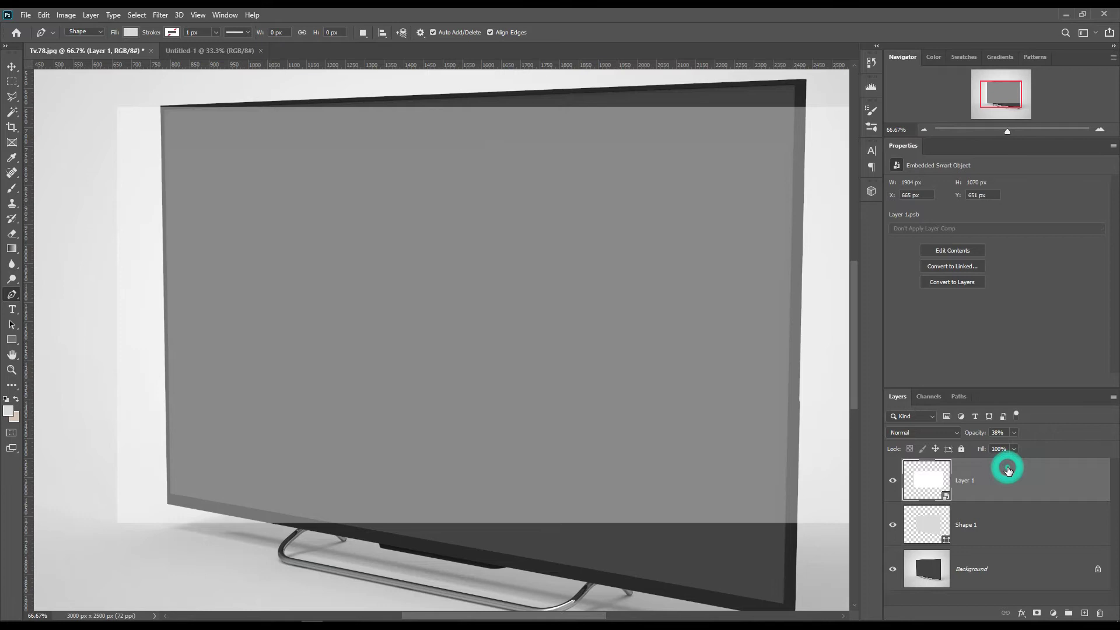
pyautogui.hotkey('ctrl', 't')
pyautogui.rightClick(233, 142)
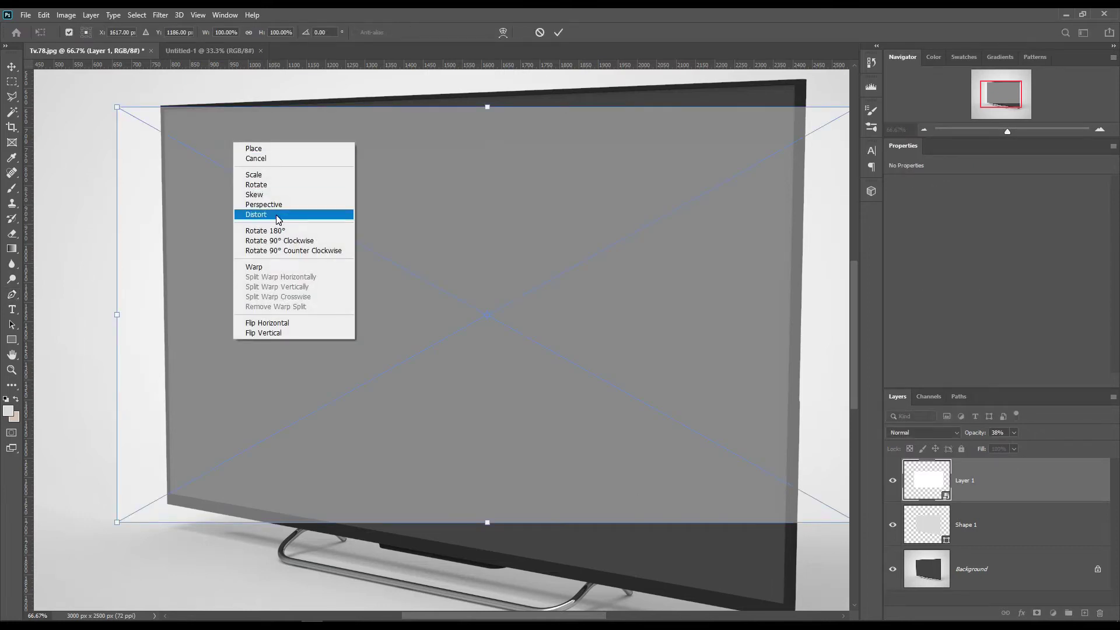
pyautogui.click(278, 215)
# Hide the Shape 1 layer and distort Layer 1 so its top-left corner meets the TV screen's top-left inner corner
pyautogui.click(895, 527)
pyautogui.hotkey('ctrl', 't')
pyautogui.rightClick(482, 314)
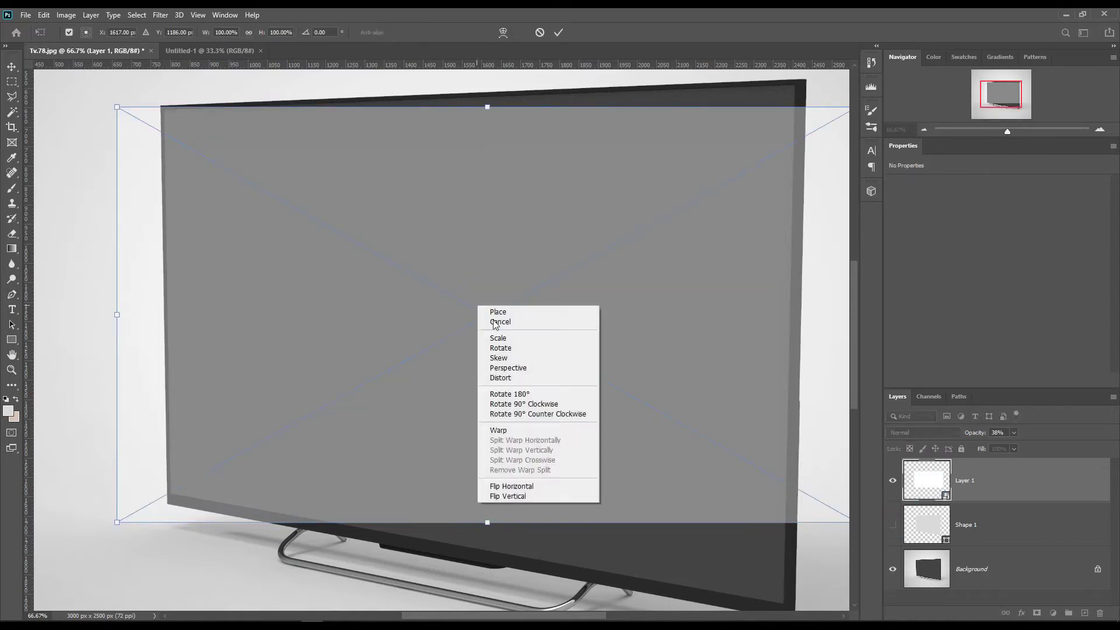
pyautogui.click(500, 377)
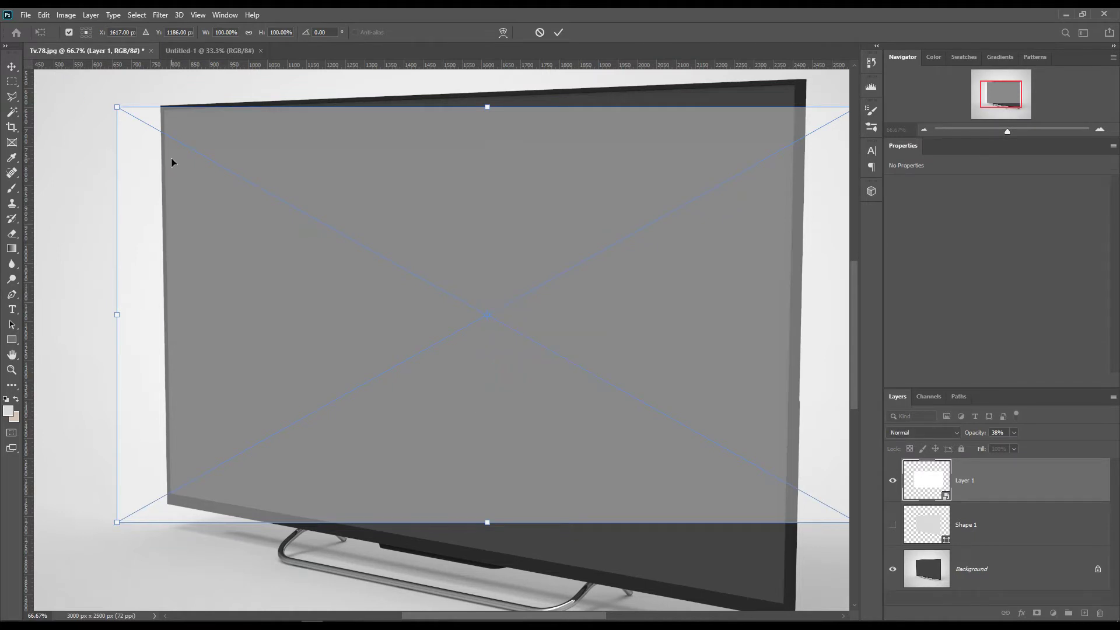
pyautogui.hotkey('ctrl', '+')
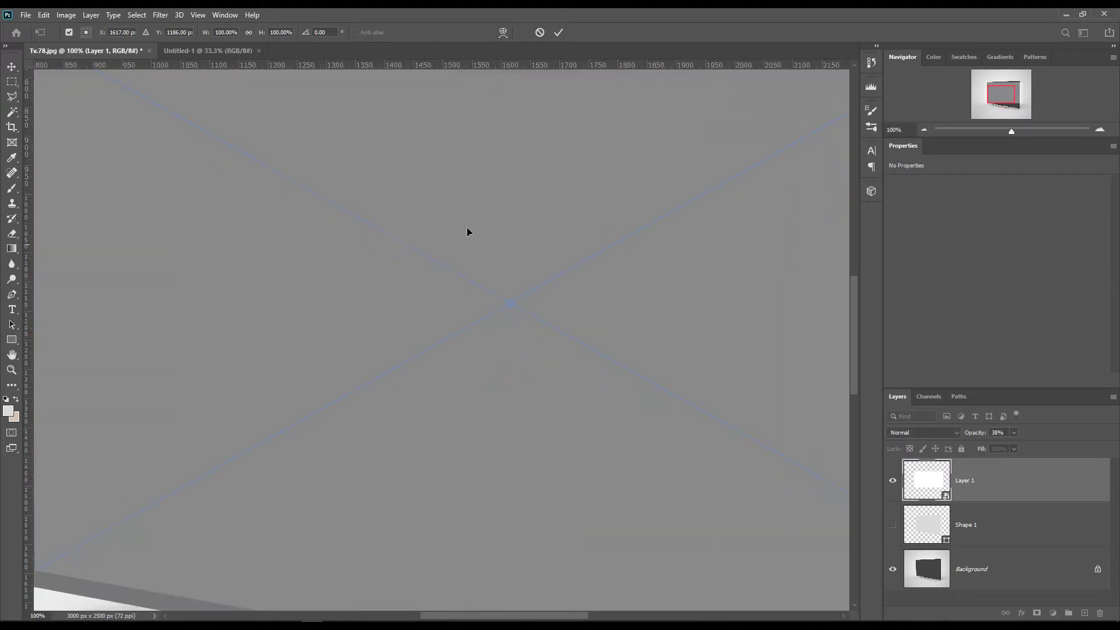
pyautogui.moveTo(242, 128); pyautogui.dragTo(658, 428)
pyautogui.moveTo(280, 208); pyautogui.dragTo(303, 262)
pyautogui.moveTo(653, 520); pyautogui.dragTo(346, 353)
pyautogui.moveTo(400, 389); pyautogui.dragTo(425, 424)
pyautogui.moveTo(274, 346); pyautogui.dragTo(346, 351)
# Distort Layer 1 further so its top-right and bottom-right corners meet the matching inner corners of the TV screen
pyautogui.moveTo(734, 444); pyautogui.dragTo(255, 443)
pyautogui.moveTo(641, 461); pyautogui.dragTo(413, 490)
pyautogui.moveTo(595, 342); pyautogui.dragTo(500, 309)
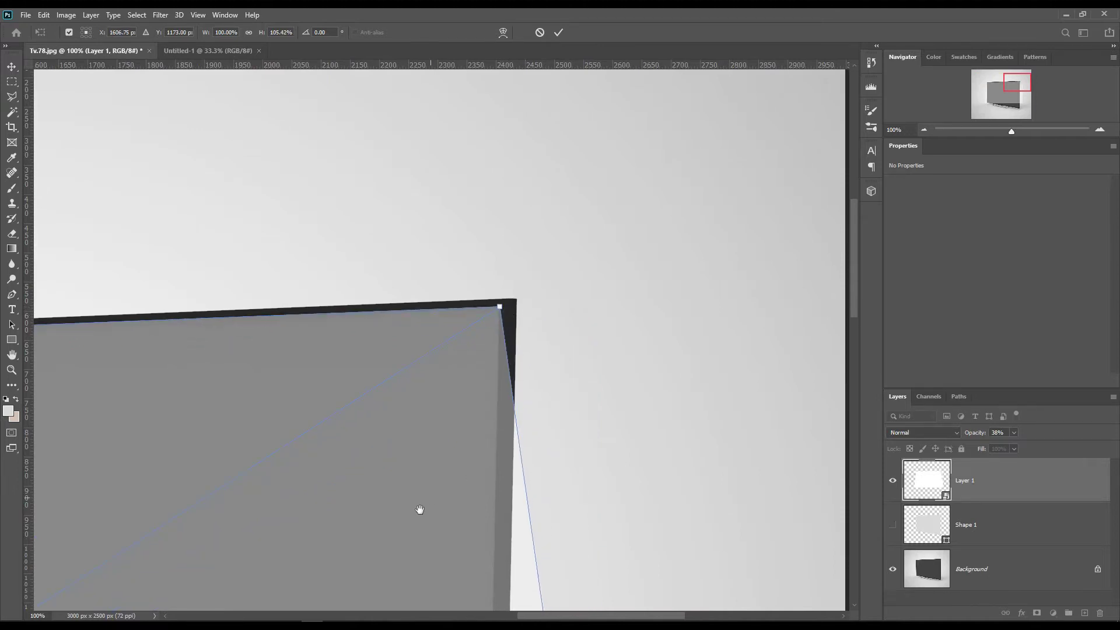
pyautogui.moveTo(414, 524); pyautogui.dragTo(484, 331)
pyautogui.moveTo(514, 392); pyautogui.dragTo(468, 474)
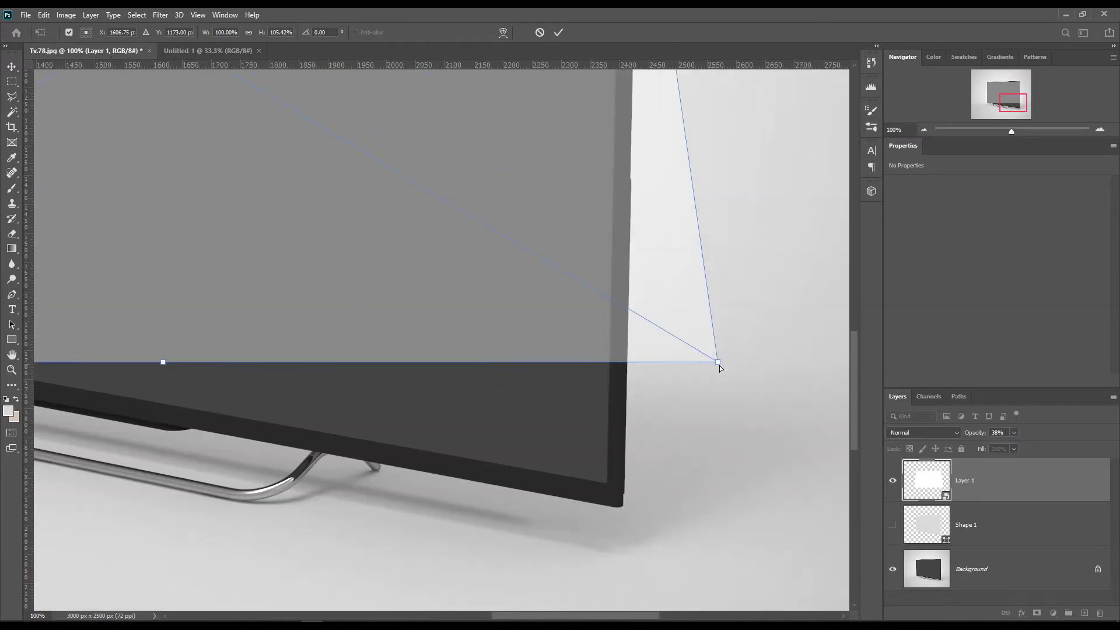
pyautogui.moveTo(717, 362); pyautogui.dragTo(606, 483)
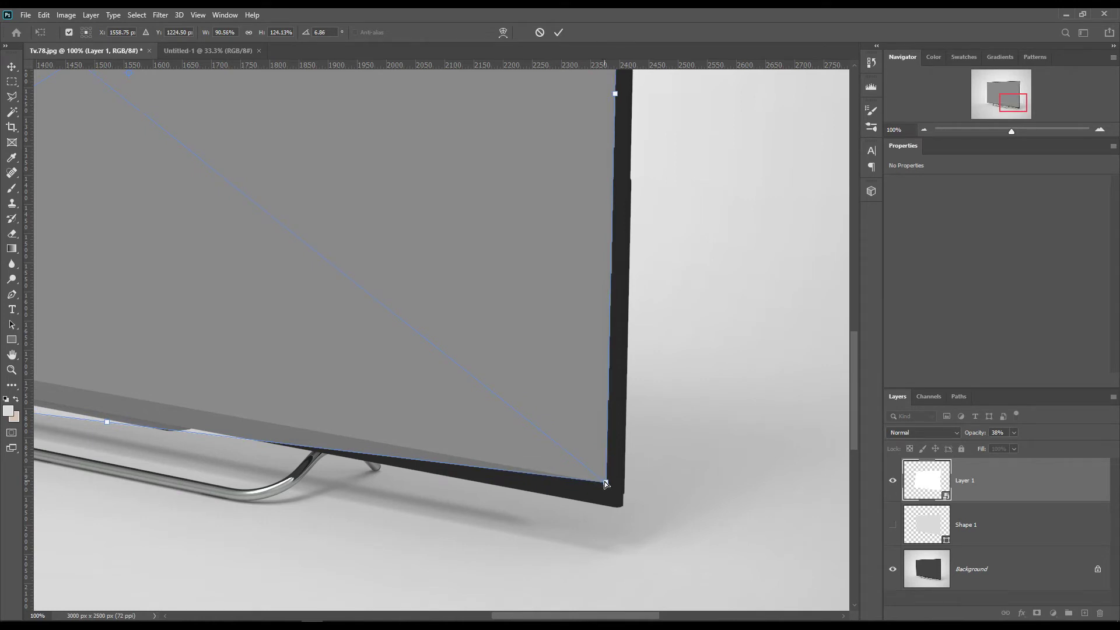
# Fit Layer 1's bottom-left corner to the TV screen's bottom-left inner corner and apply the distortion
pyautogui.moveTo(244, 279); pyautogui.dragTo(695, 437)
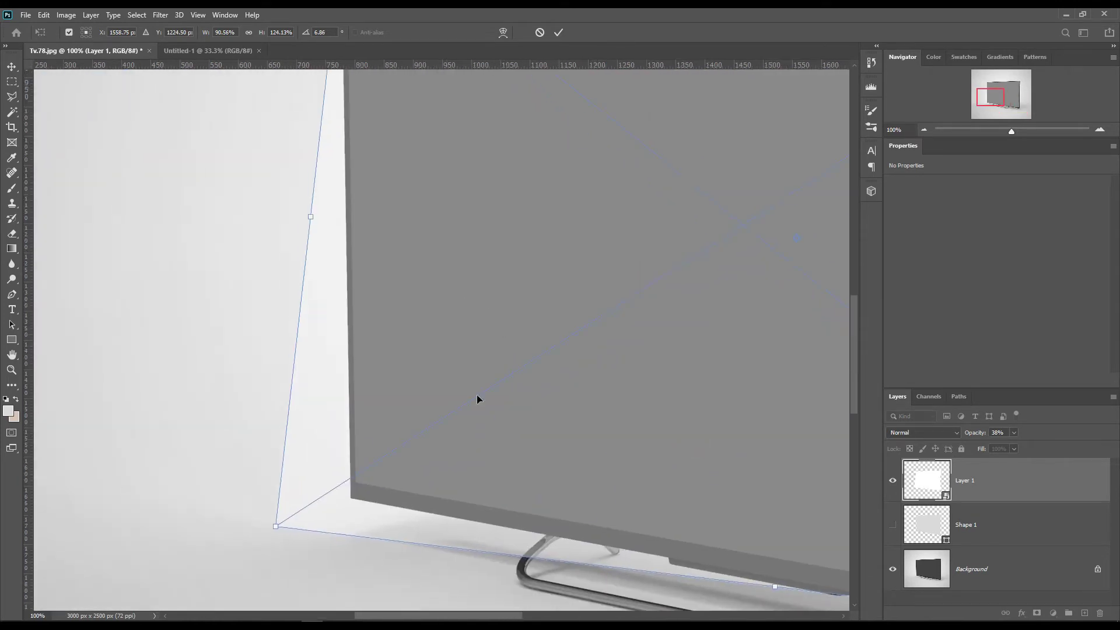
pyautogui.moveTo(275, 528); pyautogui.dragTo(355, 486)
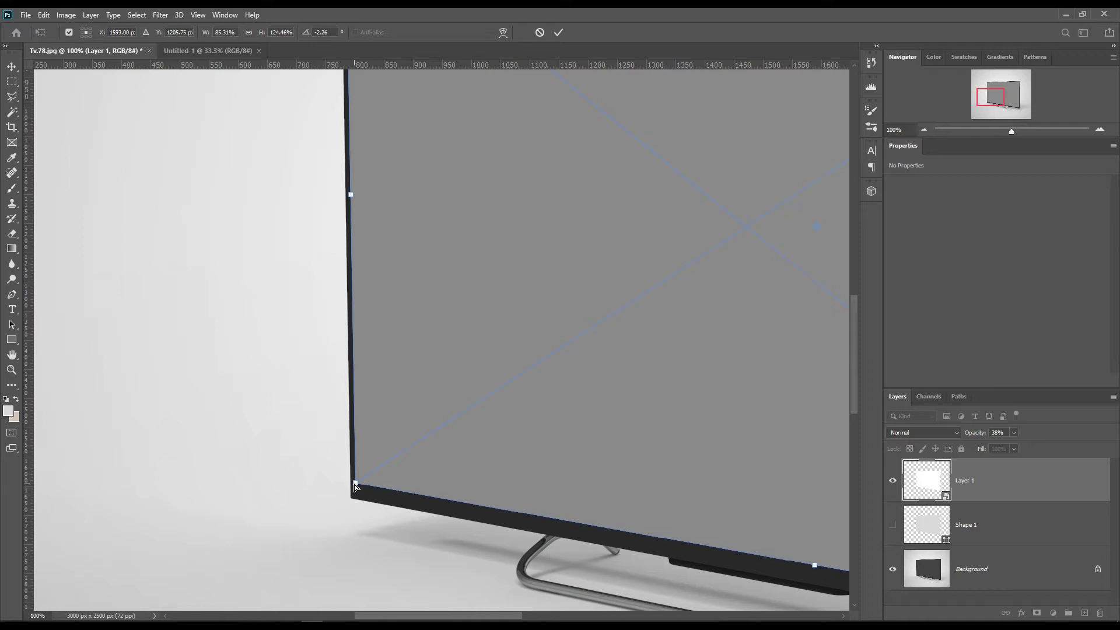
pyautogui.click(559, 33)
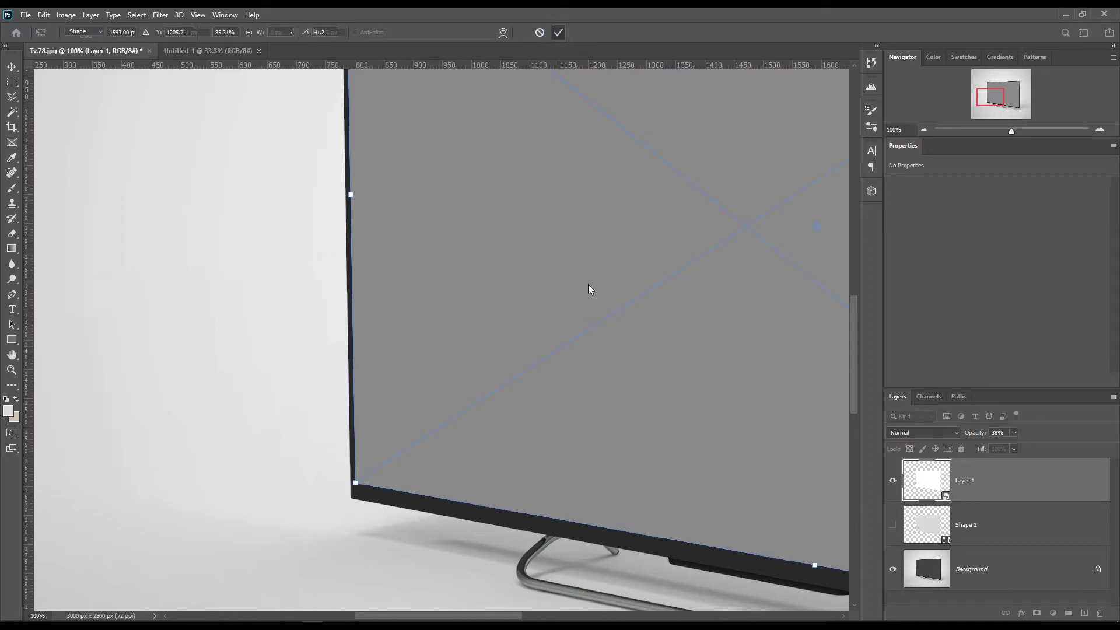
# Raise Layer 1's opacity to 100%
pyautogui.hotkey('ctrl', '0')
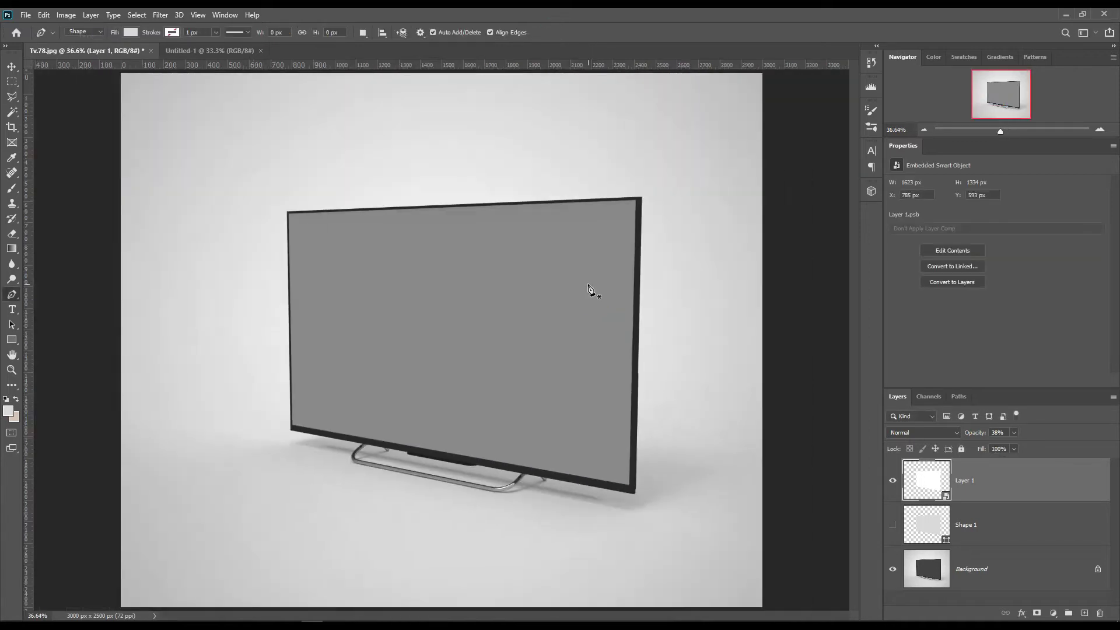
pyautogui.moveTo(971, 433); pyautogui.dragTo(1119, 445)
pyautogui.click(1025, 489)
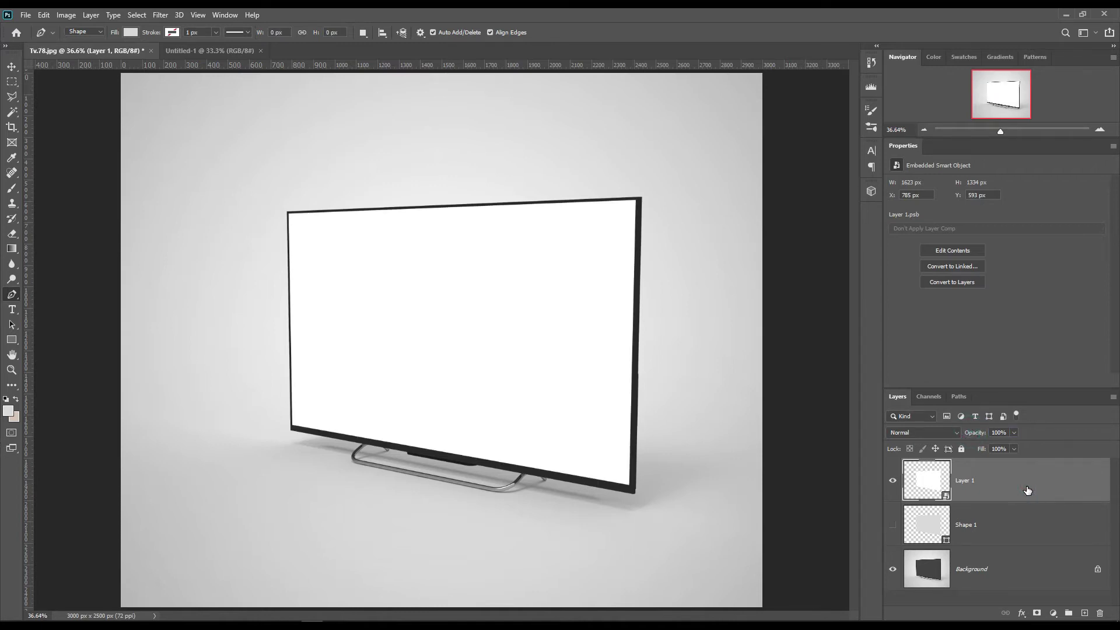
# Above the Background layer, start a Pen shape inside the stand opening, tracing the rear foot, the TV's bottom edge and the left bend
pyautogui.click(997, 568)
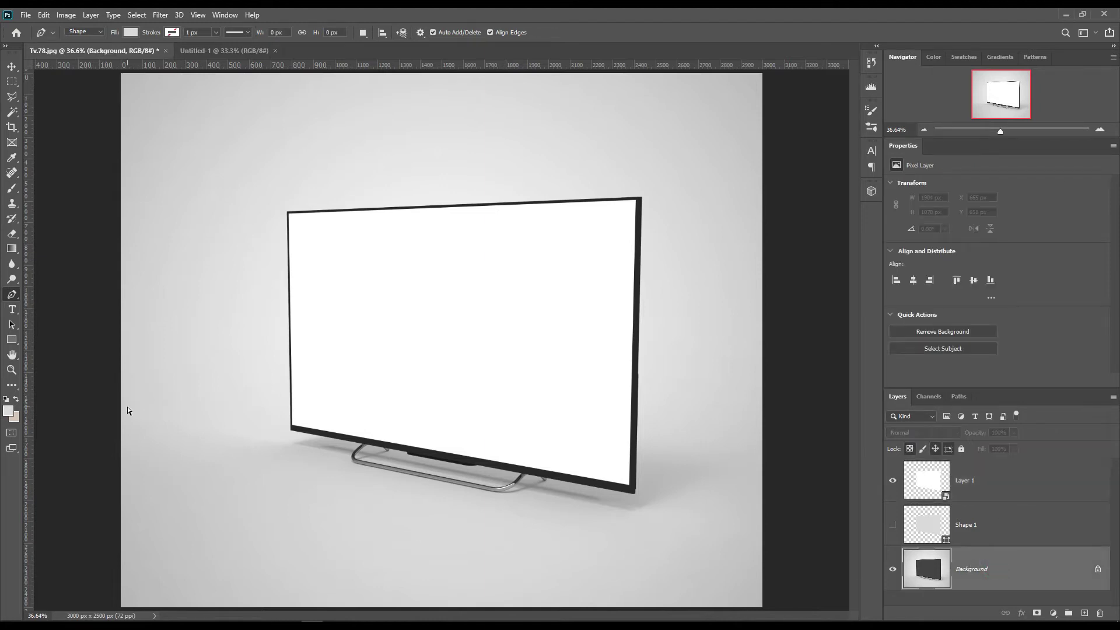
pyautogui.hotkey('ctrl', '+')
pyautogui.hotkey('ctrl', '+')
pyautogui.hotkey('ctrl', '+')
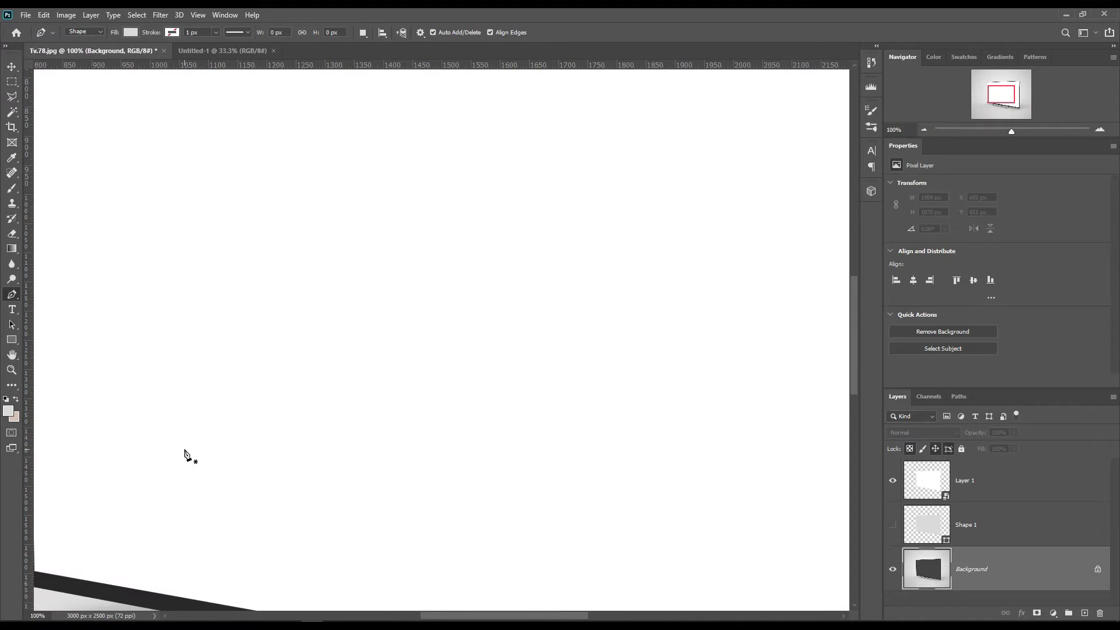
pyautogui.scroll(-5, 186, 454)
pyautogui.scroll(-1, 185, 455)
pyautogui.hotkey('ctrl', '+')
pyautogui.scroll(-3, 186, 454)
pyautogui.scroll(-4, 252, 470)
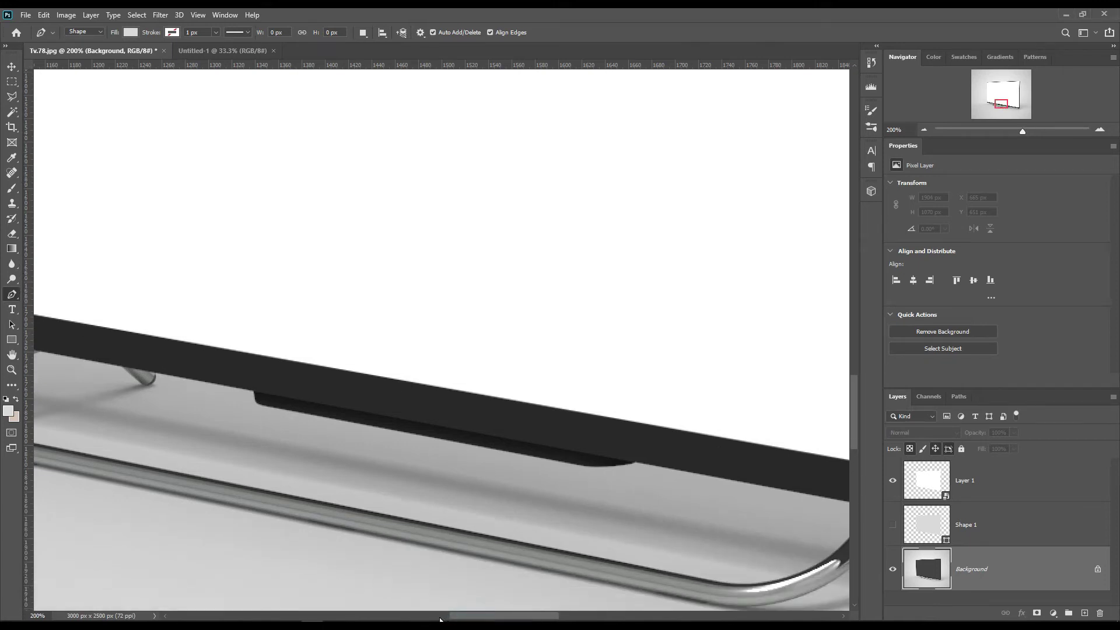
pyautogui.moveTo(469, 617); pyautogui.dragTo(435, 617)
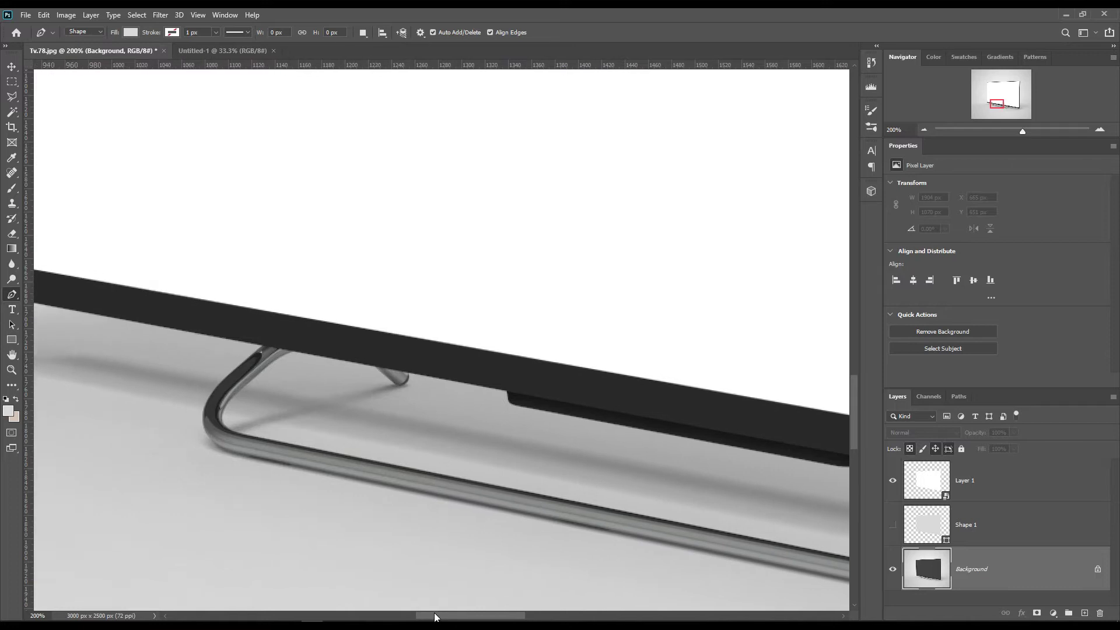
pyautogui.rightClick(12, 295)
pyautogui.click(37, 296)
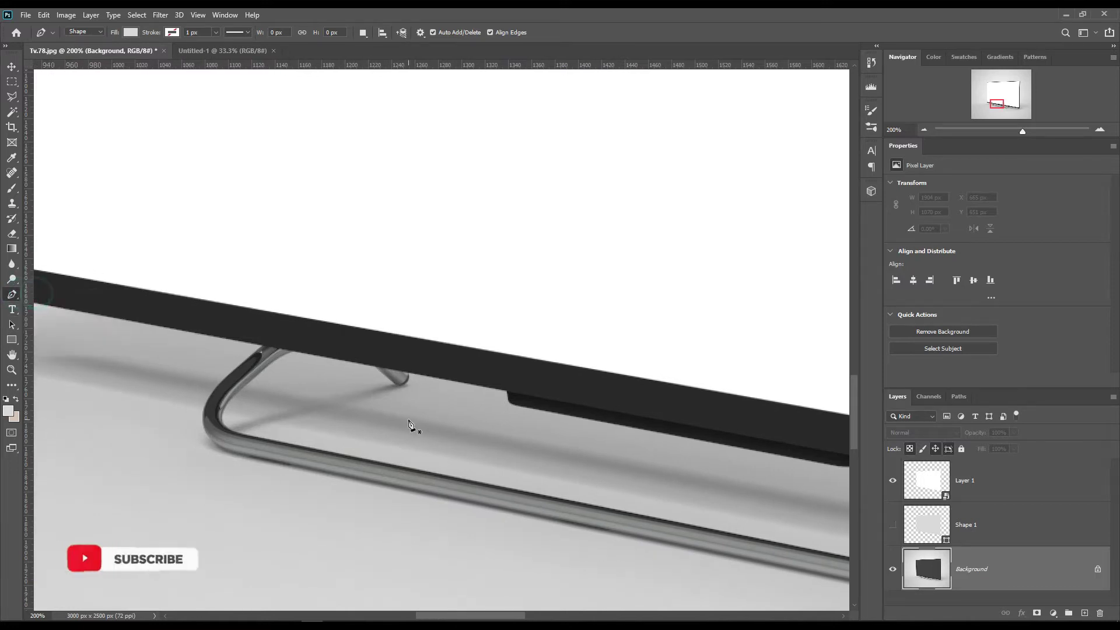
pyautogui.click(408, 373)
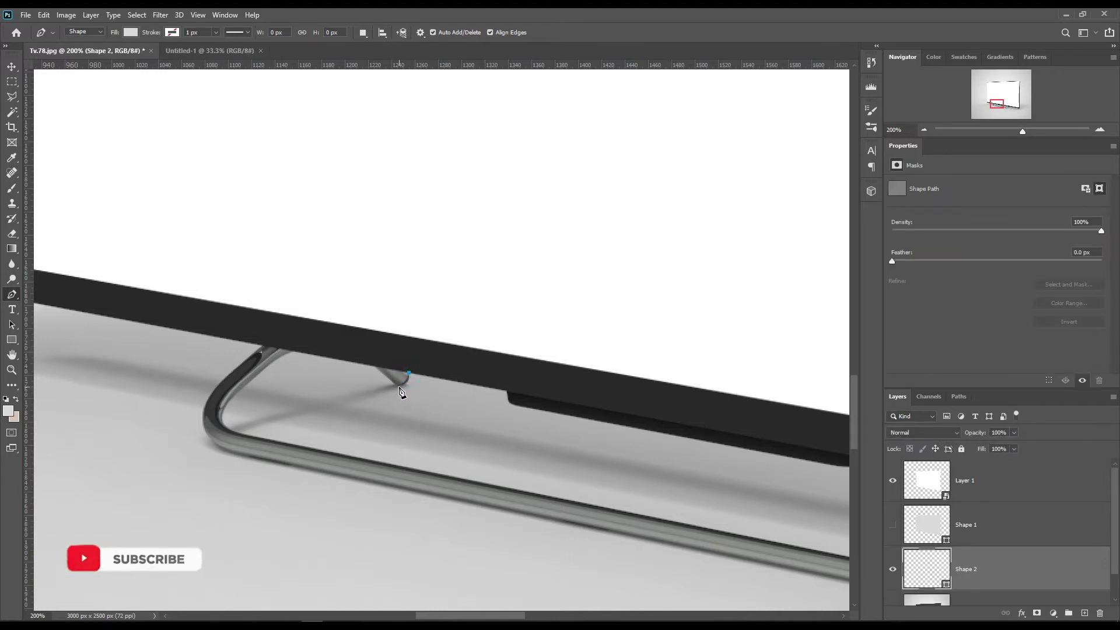
pyautogui.click(400, 386)
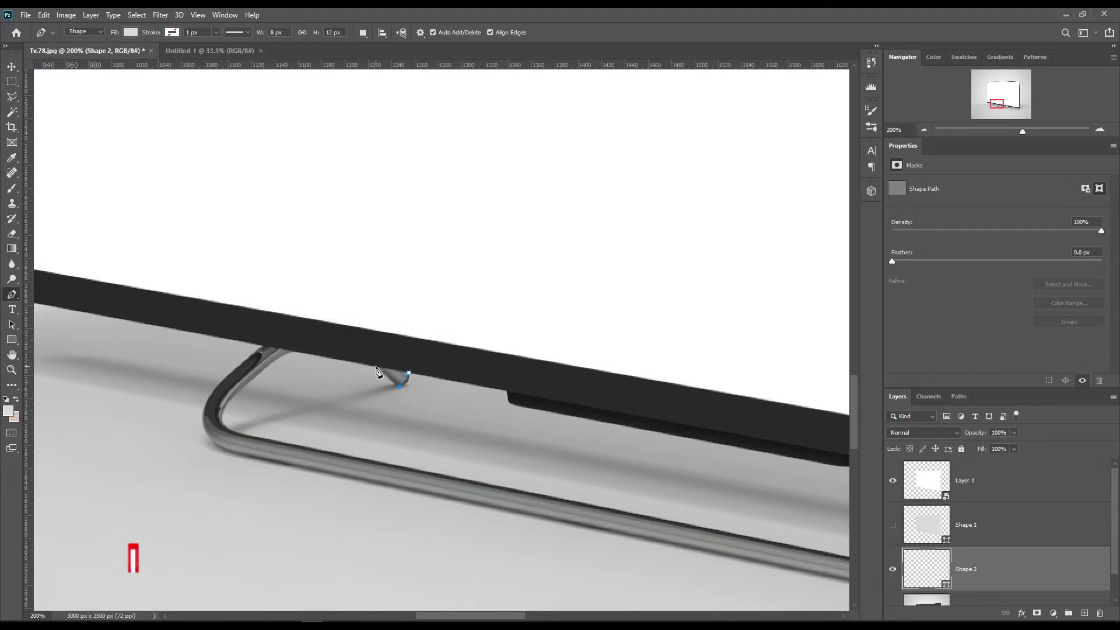
pyautogui.click(375, 367)
pyautogui.click(295, 352)
pyautogui.click(235, 396)
pyautogui.click(251, 435)
# Continue the Shape 2 outline along the stand's inner edge and right bend, and set the shape's opacity to 0%
pyautogui.moveTo(722, 555); pyautogui.dragTo(301, 445)
pyautogui.click(525, 467)
pyautogui.click(670, 437)
pyautogui.click(709, 398)
pyautogui.press('0')
pyautogui.press('0')
# Close the Shape 2 outline along the TV's bottom edge and the dark housing beneath it, back to the rear foot
pyautogui.click(469, 352)
pyautogui.click(396, 352)
pyautogui.moveTo(243, 342); pyautogui.dragTo(628, 491)
pyautogui.click(486, 445)
pyautogui.click(471, 428)
pyautogui.keyDown('ctrl'); pyautogui.click(369, 413); pyautogui.keyUp('ctrl')
# Add and nudge anchor points on Shape 2 so its outline follows the rounded rear foot and the dark housing's left corner
pyautogui.scroll(-1, 280, 517)
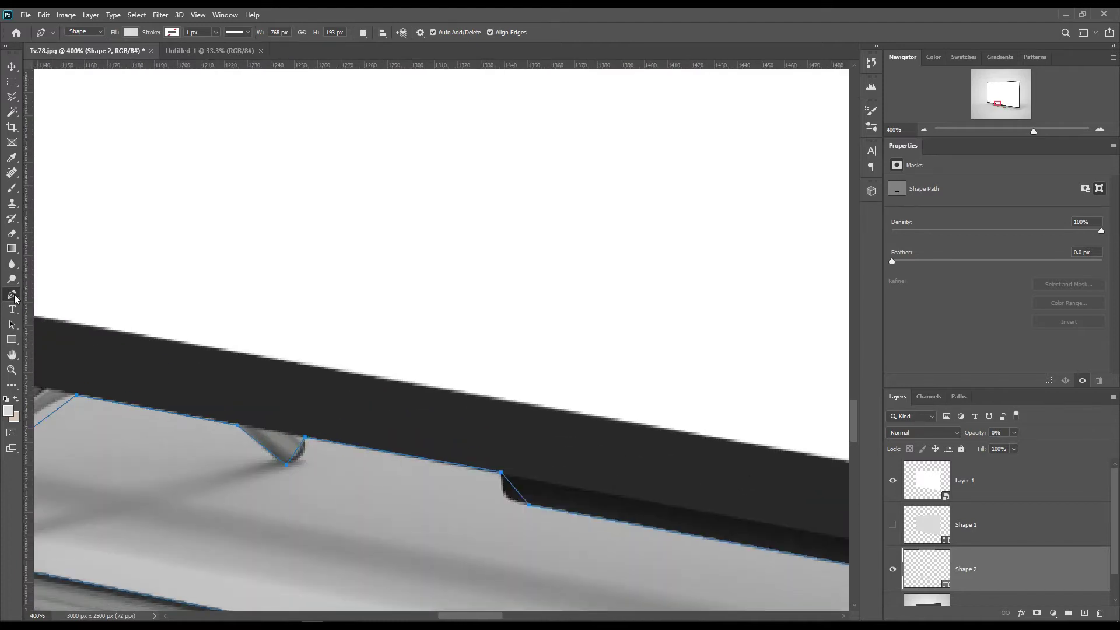
pyautogui.rightClick(14, 295)
pyautogui.click(64, 327)
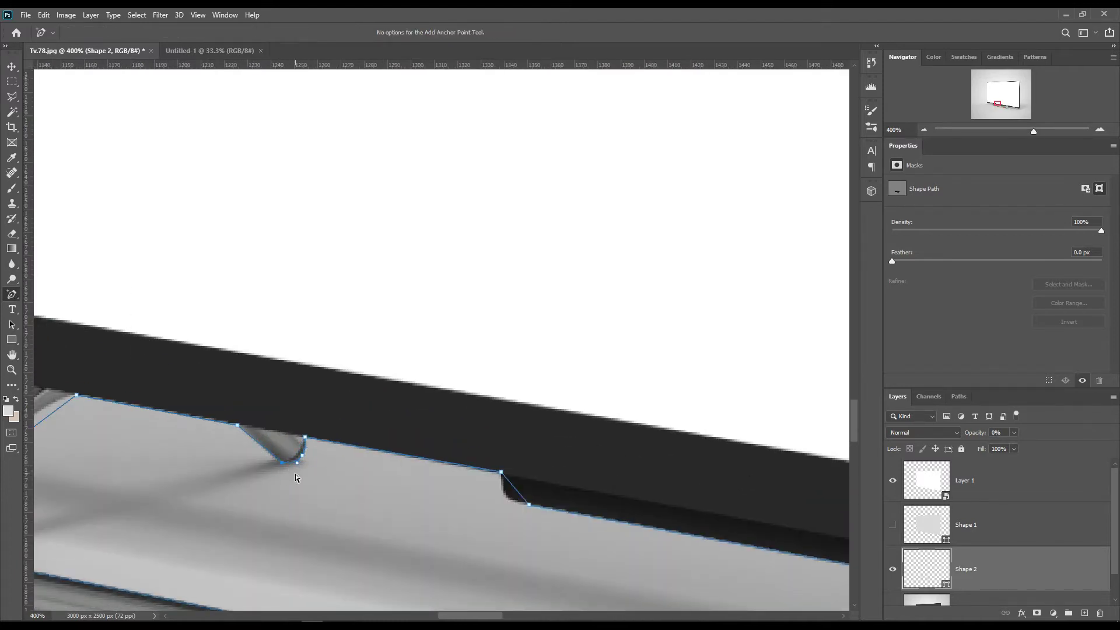
pyautogui.press('Right')
pyautogui.press('Right')
pyautogui.press('Right')
pyautogui.press('Right')
pyautogui.press('Down')
pyautogui.press('Down')
pyautogui.press('Down')
pyautogui.moveTo(485, 616); pyautogui.dragTo(546, 333)
pyautogui.press('Down')
pyautogui.press('Down')
# Curve Shape 2's outline along the stand's right inner bend and the dark housing's right end with added anchor points
pyautogui.moveTo(423, 559); pyautogui.dragTo(608, 473)
pyautogui.click(260, 501)
pyautogui.moveTo(394, 477); pyautogui.dragTo(410, 510)
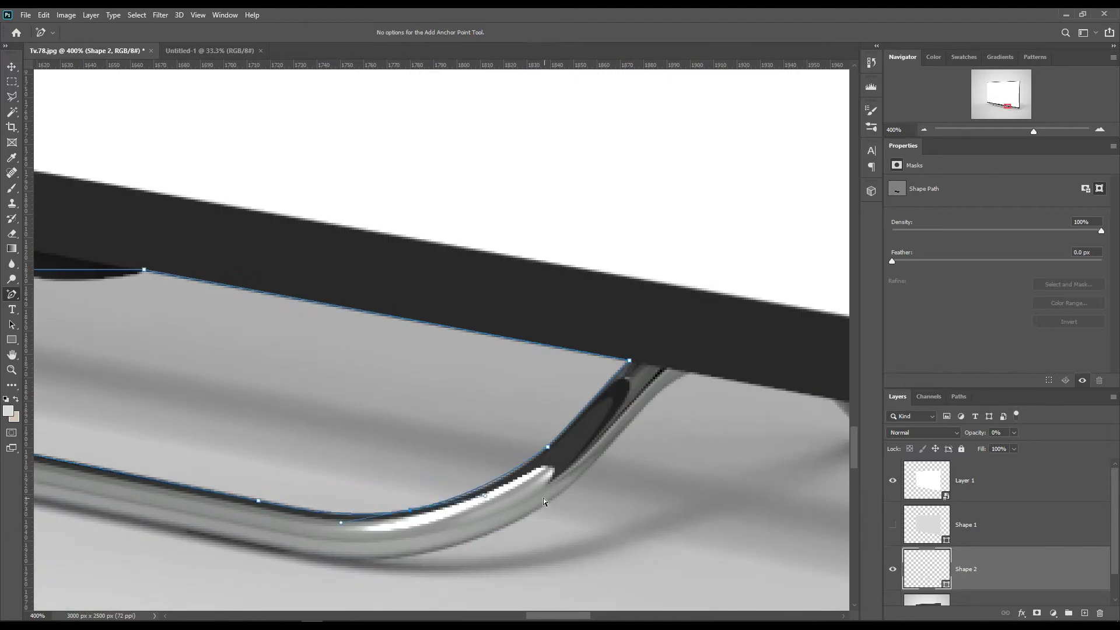
pyautogui.click(340, 523)
pyautogui.moveTo(333, 415); pyautogui.dragTo(675, 455)
pyautogui.moveTo(419, 315); pyautogui.dragTo(417, 325)
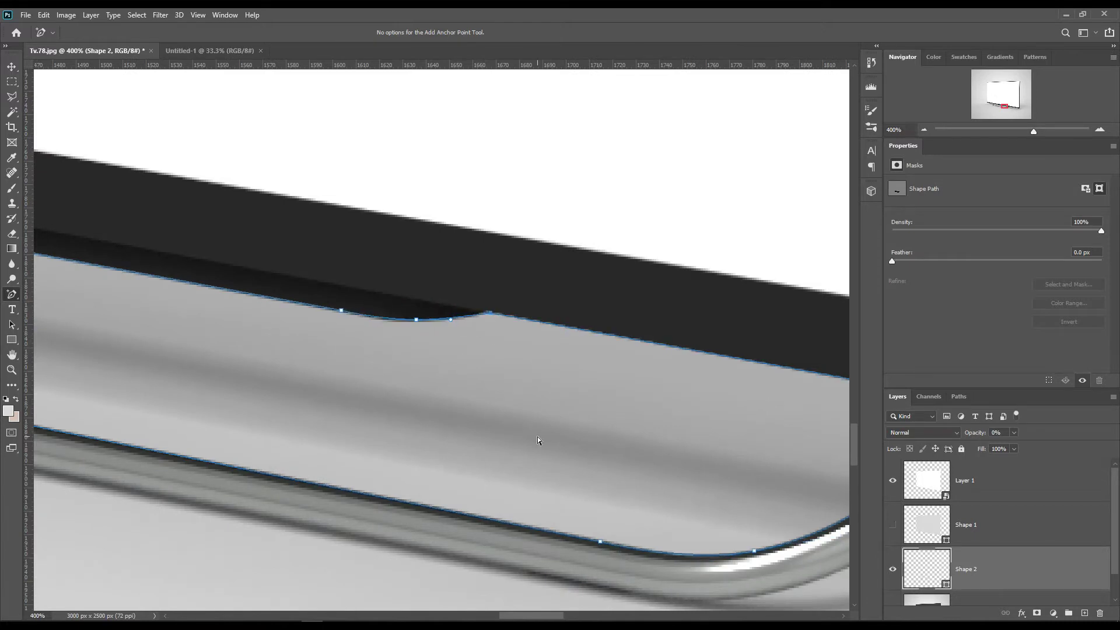
# Curve Shape 2's outline along the stand's left inner bend, adding and adjusting anchor points
pyautogui.moveTo(361, 403); pyautogui.dragTo(805, 513)
pyautogui.moveTo(435, 482); pyautogui.dragTo(559, 459)
pyautogui.press('Left')
pyautogui.press('Left')
pyautogui.press('Up')
pyautogui.click(273, 469)
pyautogui.moveTo(273, 468); pyautogui.dragTo(242, 505)
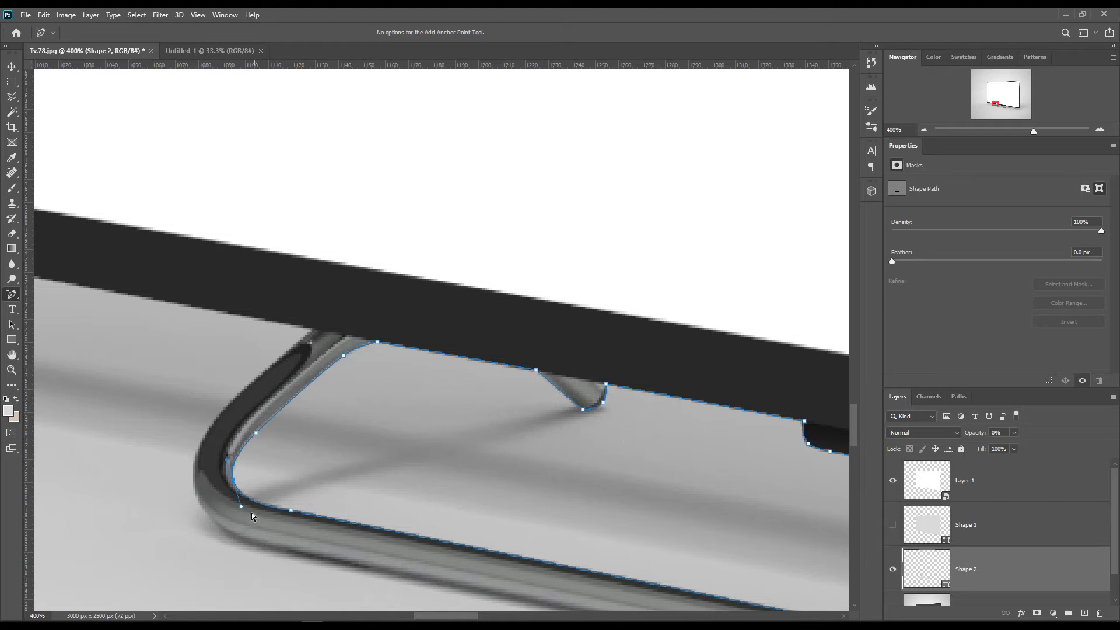
pyautogui.moveTo(243, 508); pyautogui.dragTo(243, 505)
pyautogui.hotkey('ctrl', '0')
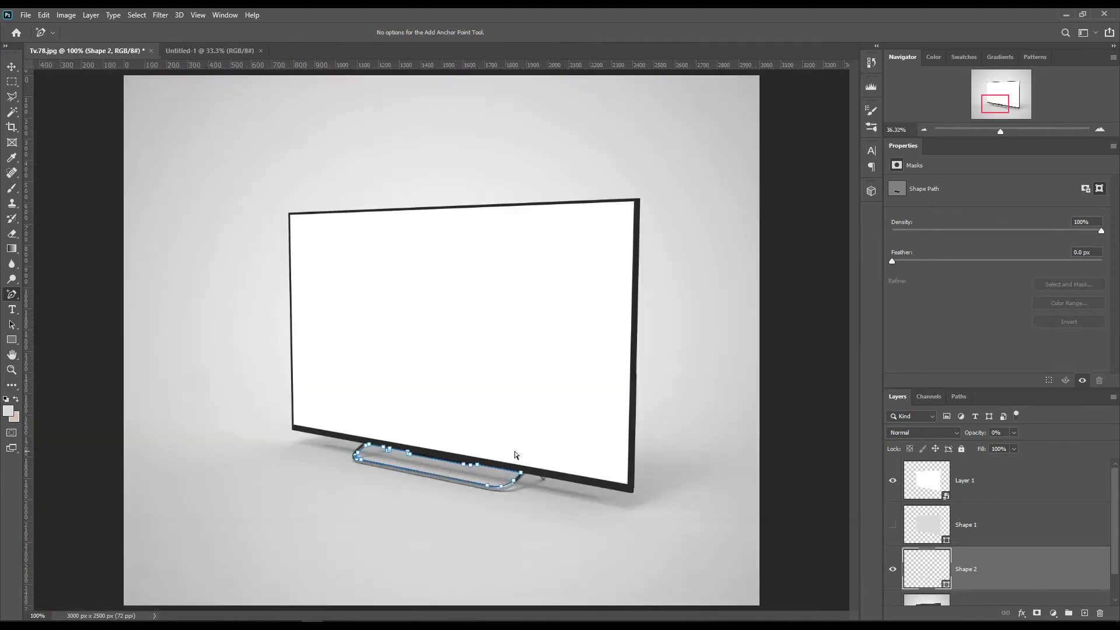
# Above the Background layer, start a second Pen shape from the TV's top-left outer corner, down its left edge and around the stand's left bend
pyautogui.scroll(-1, 985, 560)
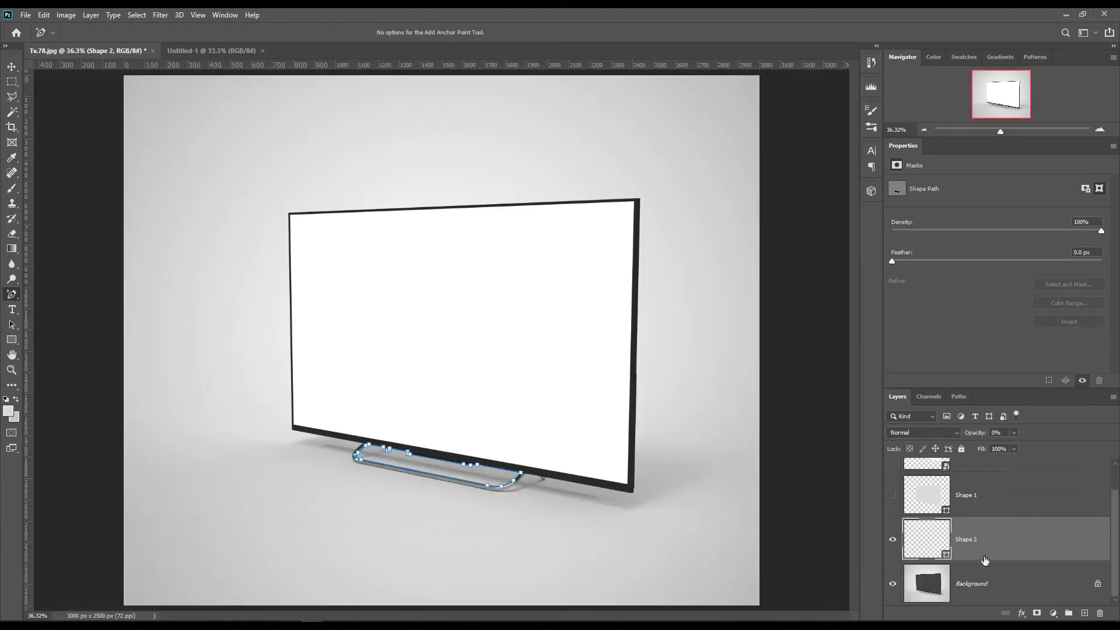
pyautogui.click(997, 581)
pyautogui.hotkey('ctrl', '+')
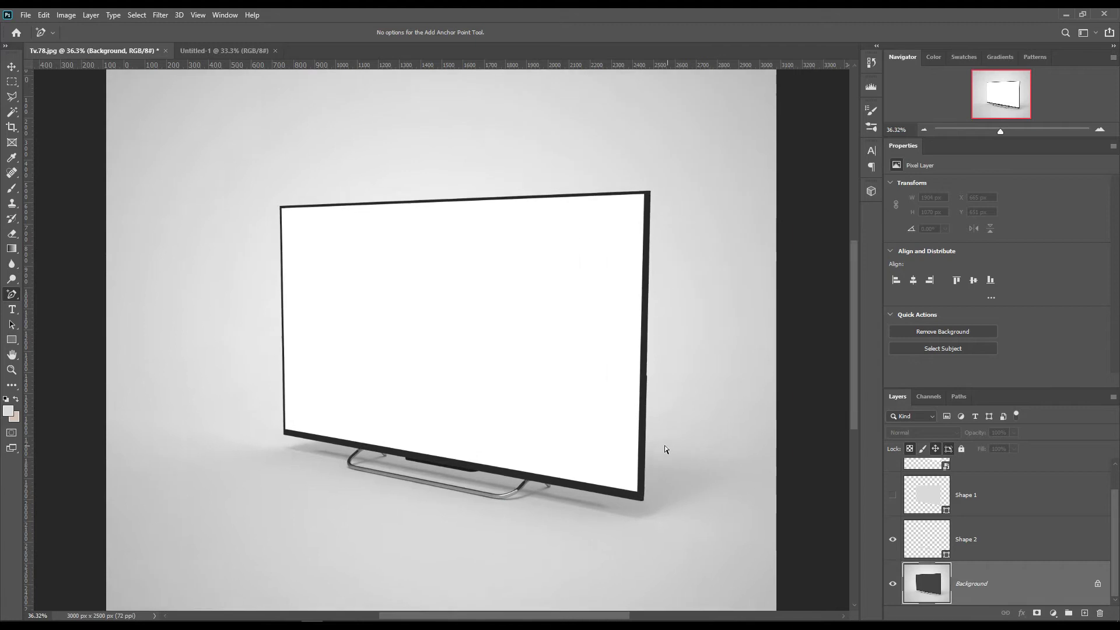
pyautogui.hotkey('ctrl', '+')
pyautogui.hotkey('ctrl', '+')
pyautogui.scroll(5, 329, 380)
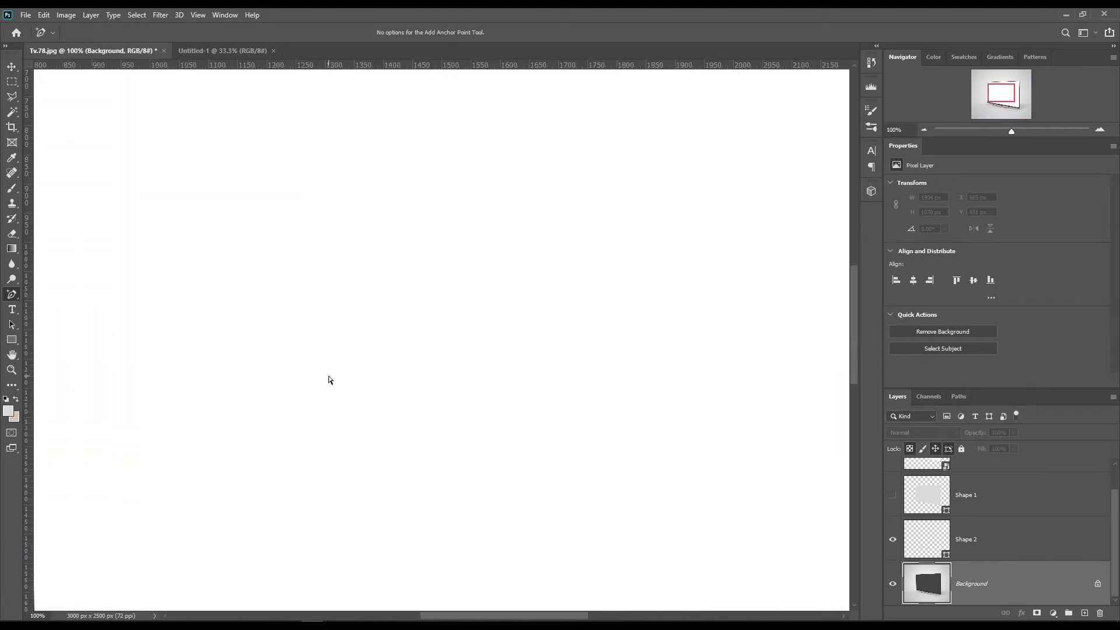
pyautogui.moveTo(203, 220); pyautogui.dragTo(606, 523)
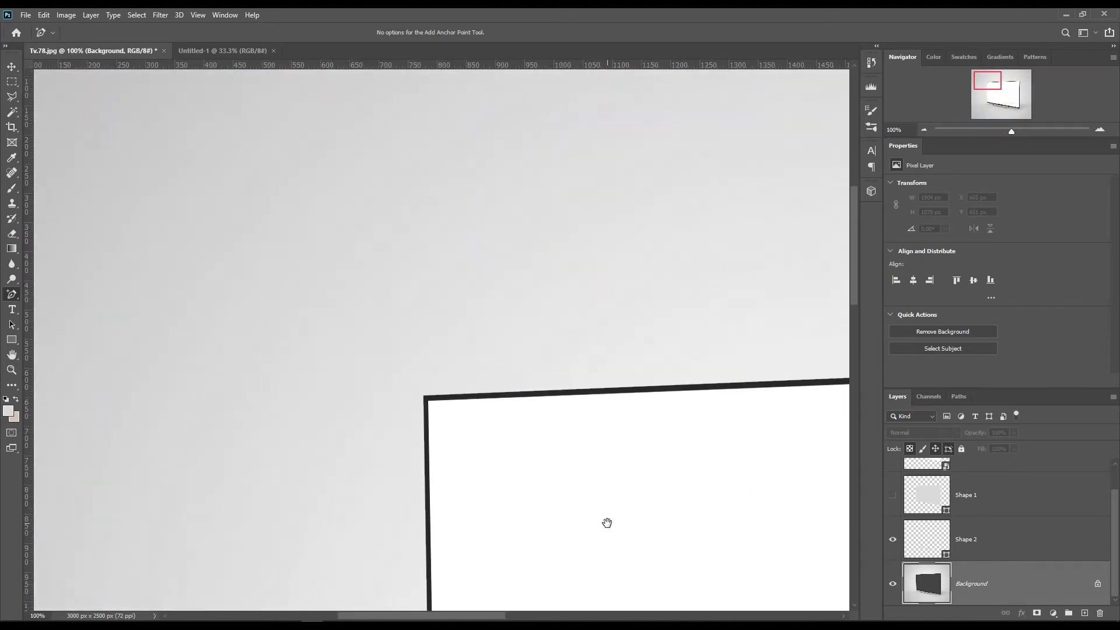
pyautogui.rightClick(13, 295)
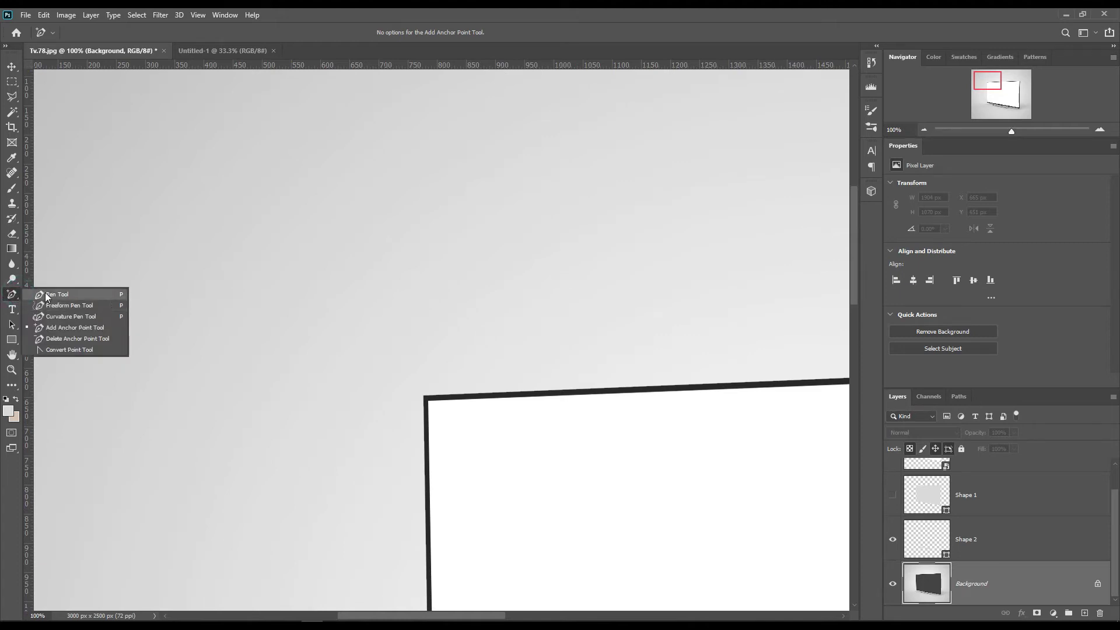
pyautogui.click(47, 293)
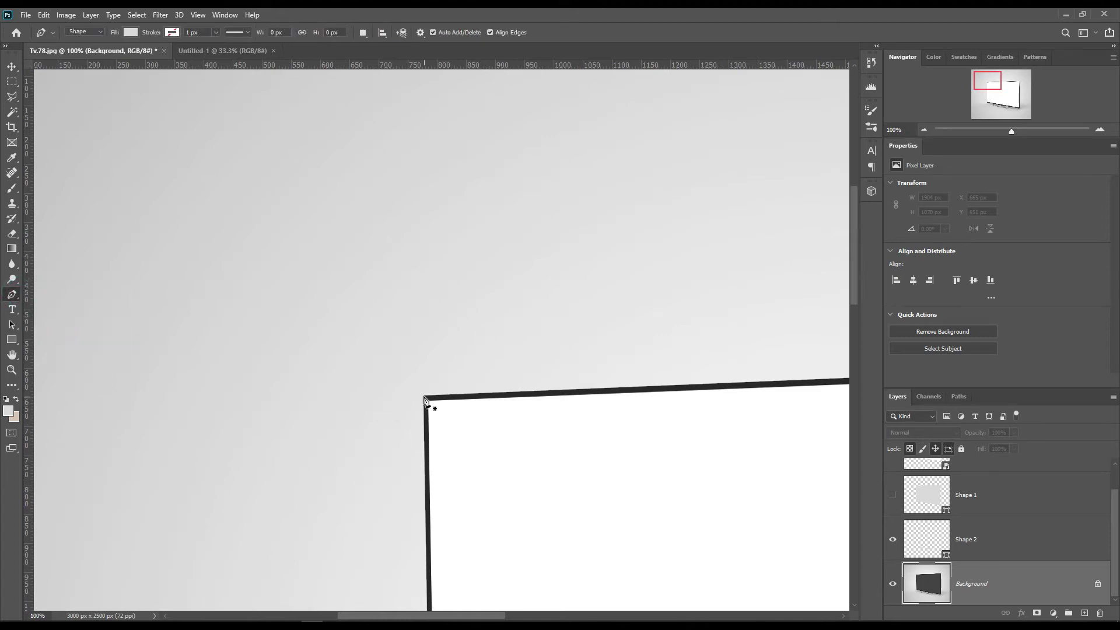
pyautogui.click(424, 396)
pyautogui.moveTo(540, 550); pyautogui.dragTo(665, 189)
pyautogui.moveTo(649, 348); pyautogui.dragTo(505, 594)
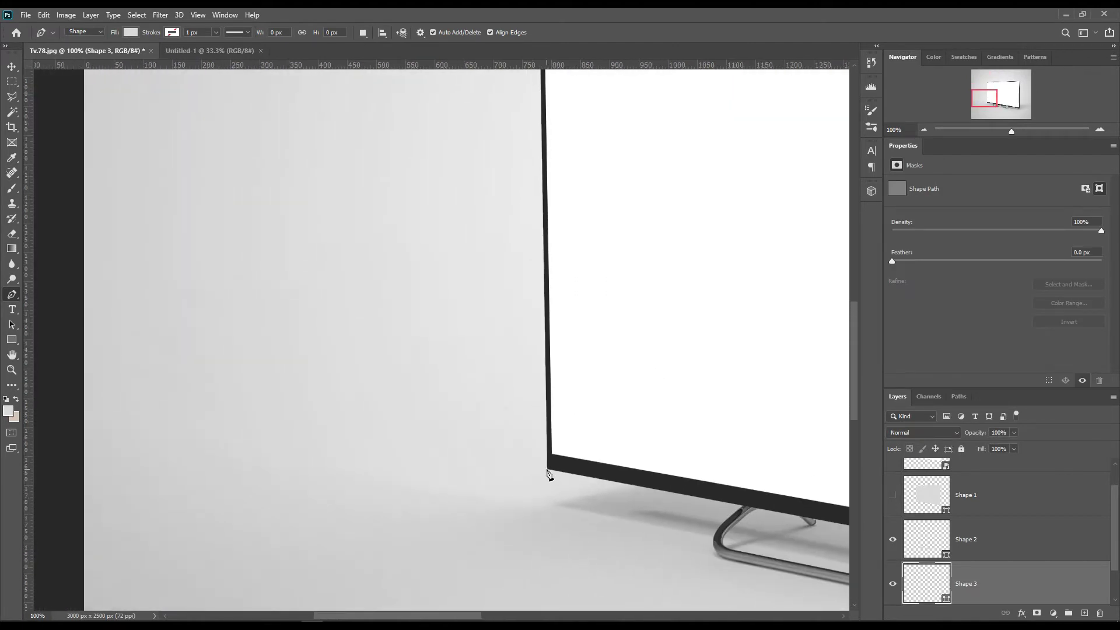
pyautogui.click(548, 469)
pyautogui.click(742, 506)
pyautogui.click(720, 526)
pyautogui.click(729, 560)
# Continue the Shape 3 outline along the stand's underside and right bend, then along the TV's bottom edge to the right rear foot
pyautogui.moveTo(779, 567); pyautogui.dragTo(575, 474)
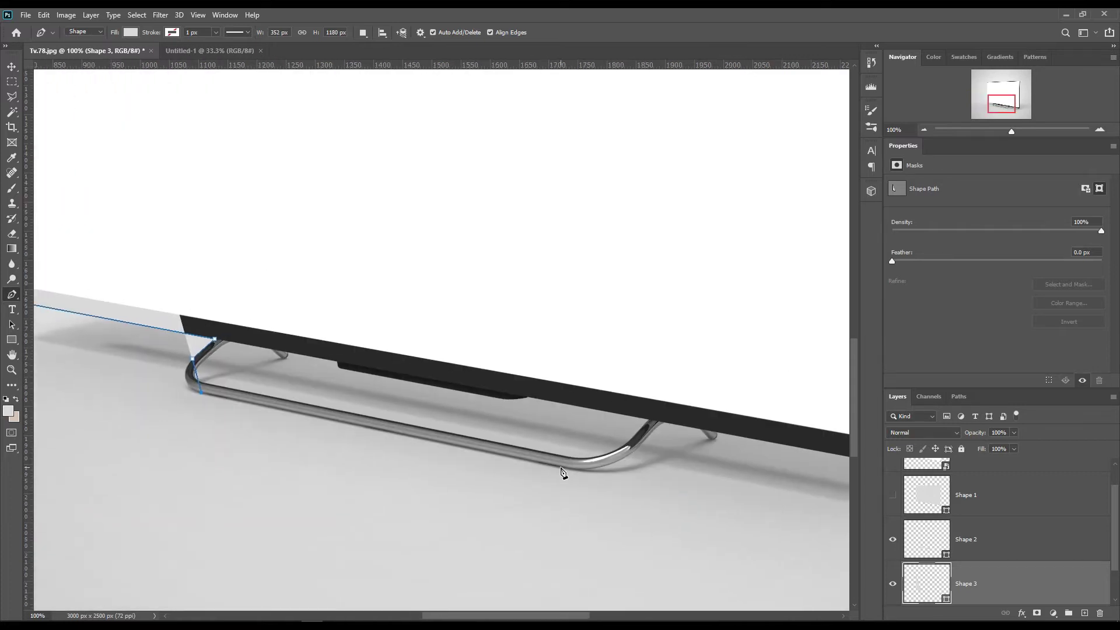
pyautogui.click(560, 466)
pyautogui.click(627, 456)
pyautogui.click(665, 423)
pyautogui.click(701, 429)
# Trace the Shape 3 outline around the right rear foot back to the TV's bottom edge
pyautogui.hotkey('ctrl', '+')
pyautogui.hotkey('ctrl', '+')
pyautogui.hotkey('ctrl', '+')
pyautogui.hotkey('ctrl', '+')
pyautogui.moveTo(777, 541); pyautogui.dragTo(350, 233)
pyautogui.click(651, 335)
pyautogui.click(691, 303)
# Extend the Shape 3 outline around the TV's bottom-right corner and up the right edge past its small notch
pyautogui.moveTo(763, 418); pyautogui.dragTo(314, 391)
pyautogui.moveTo(610, 450); pyautogui.dragTo(554, 481)
pyautogui.click(619, 402)
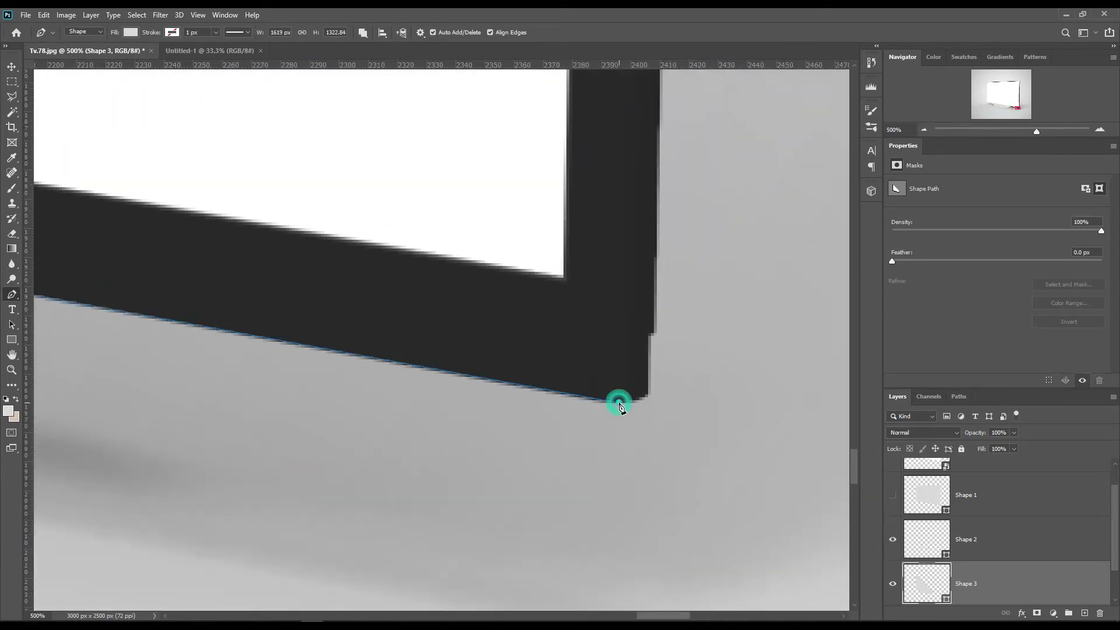
pyautogui.click(648, 395)
pyautogui.click(651, 334)
pyautogui.moveTo(732, 175); pyautogui.dragTo(672, 443)
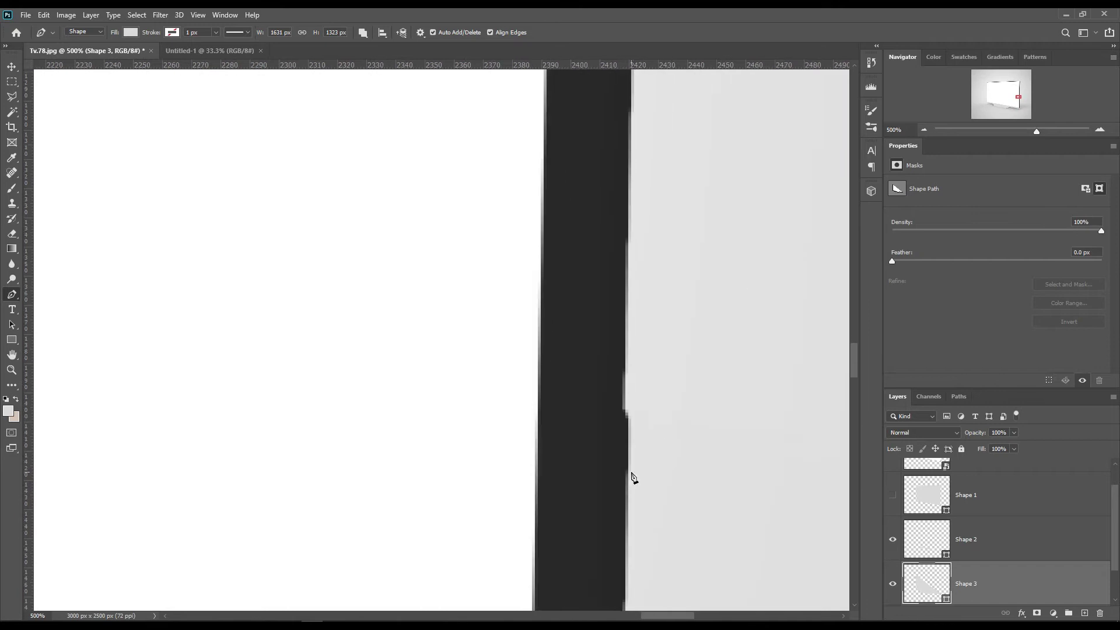
pyautogui.click(626, 473)
pyautogui.click(628, 416)
pyautogui.click(624, 409)
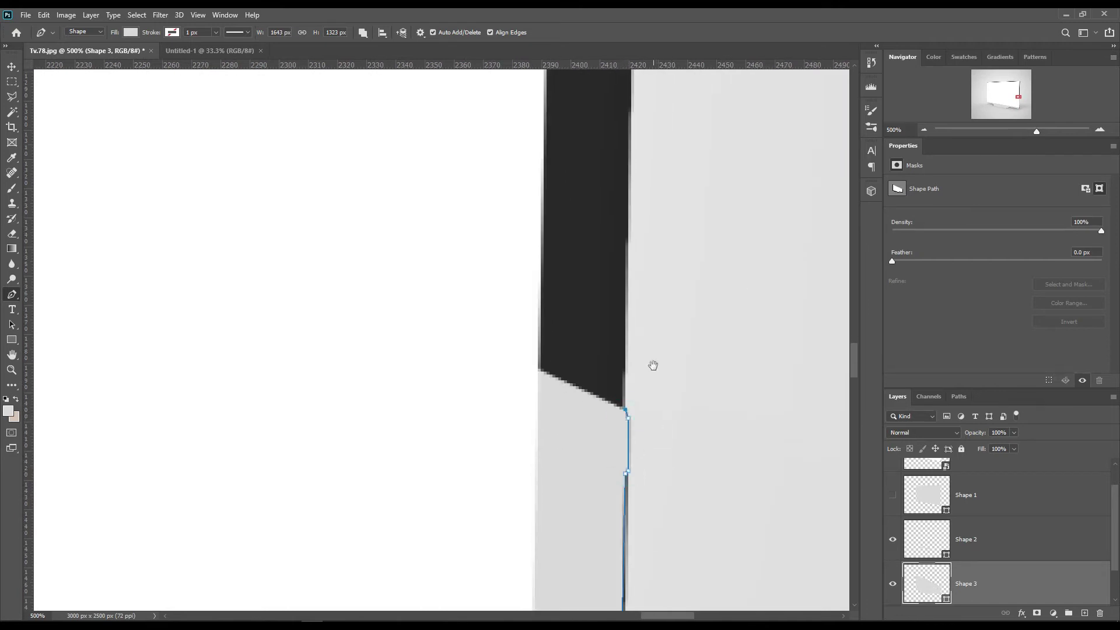
# Close the Shape 3 outline through the TV's top-right and top-left outer corners and set the shape's opacity to 0%
pyautogui.moveTo(712, 292); pyautogui.dragTo(721, 525)
pyautogui.click(578, 446)
pyautogui.moveTo(414, 352); pyautogui.dragTo(472, 350)
pyautogui.moveTo(598, 468); pyautogui.dragTo(743, 522)
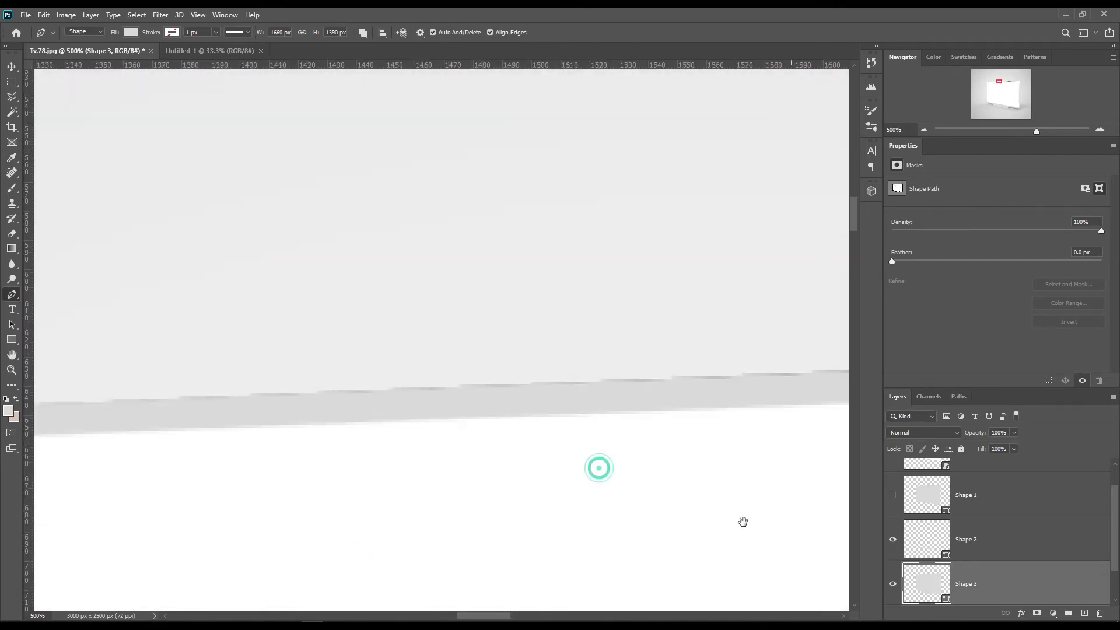
pyautogui.moveTo(405, 457); pyautogui.dragTo(406, 445)
pyautogui.click(362, 432)
pyautogui.press('0')
pyautogui.press('0')
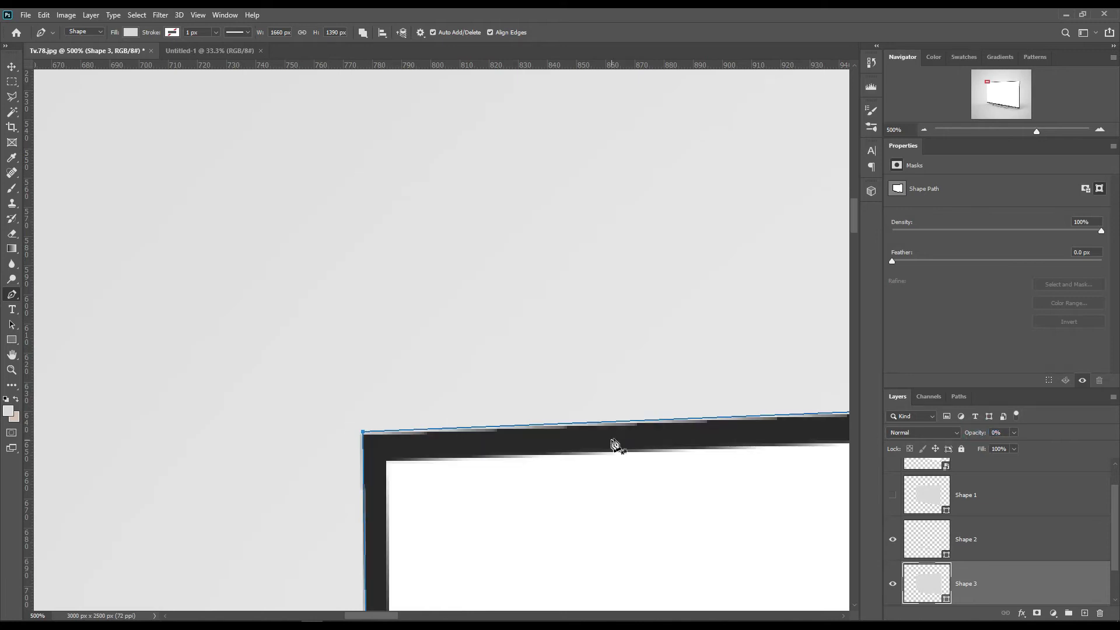
# Refine Shape 3's outline with the Add Anchor Point tool along the TV's outer edges, bottom-right corner and right rear foot
pyautogui.rightClick(13, 299)
pyautogui.click(56, 327)
pyautogui.moveTo(780, 503); pyautogui.dragTo(87, 513)
pyautogui.moveTo(667, 483); pyautogui.dragTo(87, 514)
pyautogui.moveTo(605, 527); pyautogui.dragTo(56, 525)
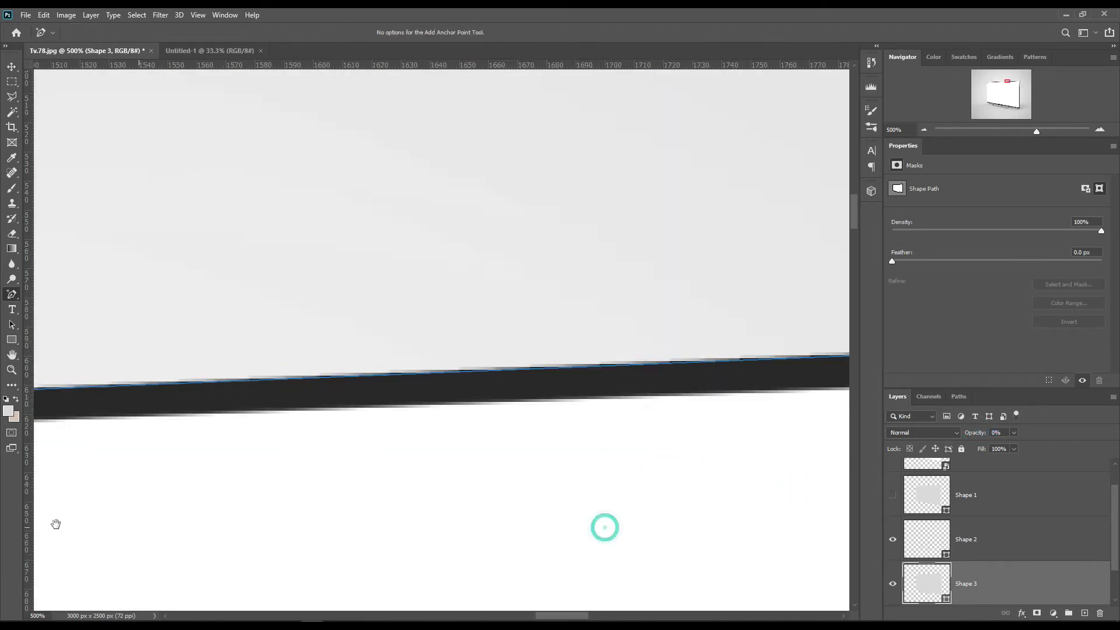
pyautogui.moveTo(638, 452); pyautogui.dragTo(589, 234)
pyautogui.moveTo(475, 466); pyautogui.dragTo(520, 260)
pyautogui.moveTo(534, 342); pyautogui.dragTo(591, 355)
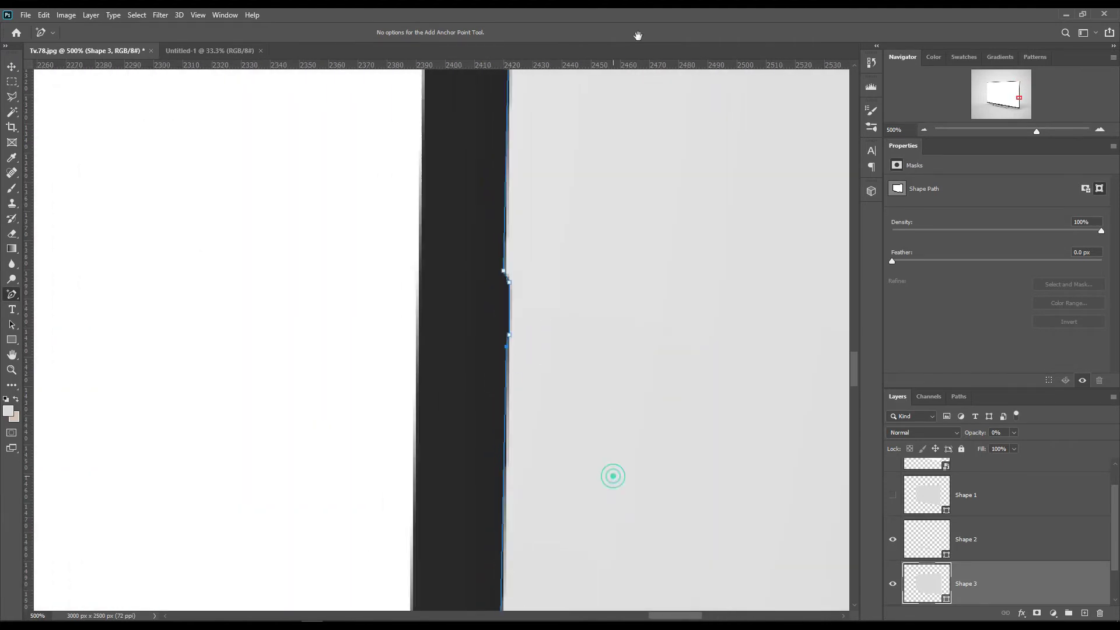
pyautogui.moveTo(610, 475); pyautogui.dragTo(519, 279)
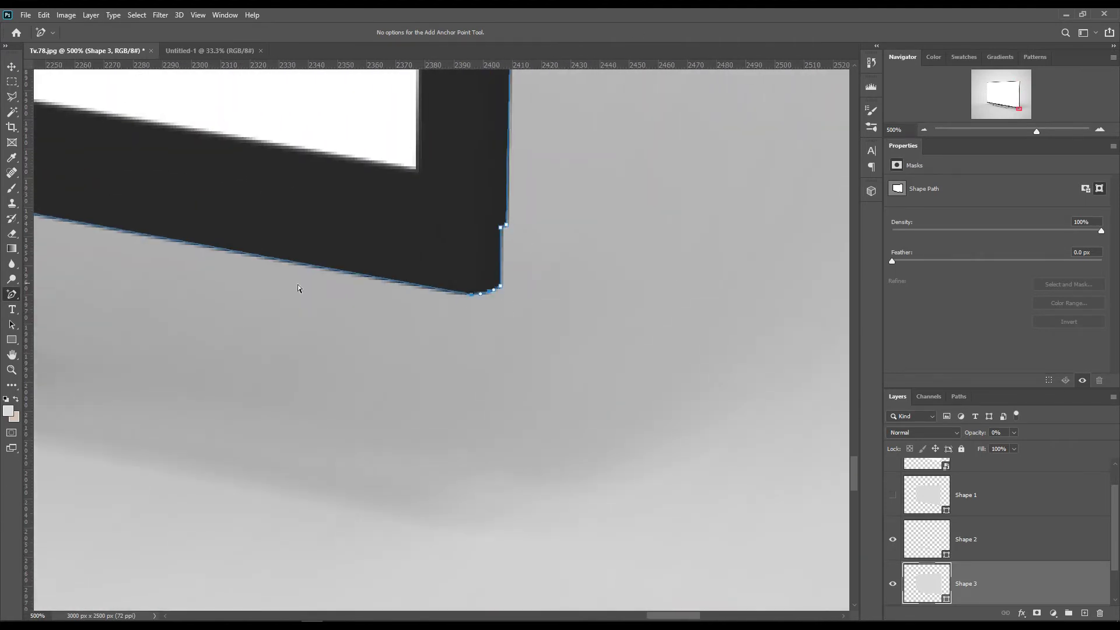
pyautogui.moveTo(300, 290); pyautogui.dragTo(621, 496)
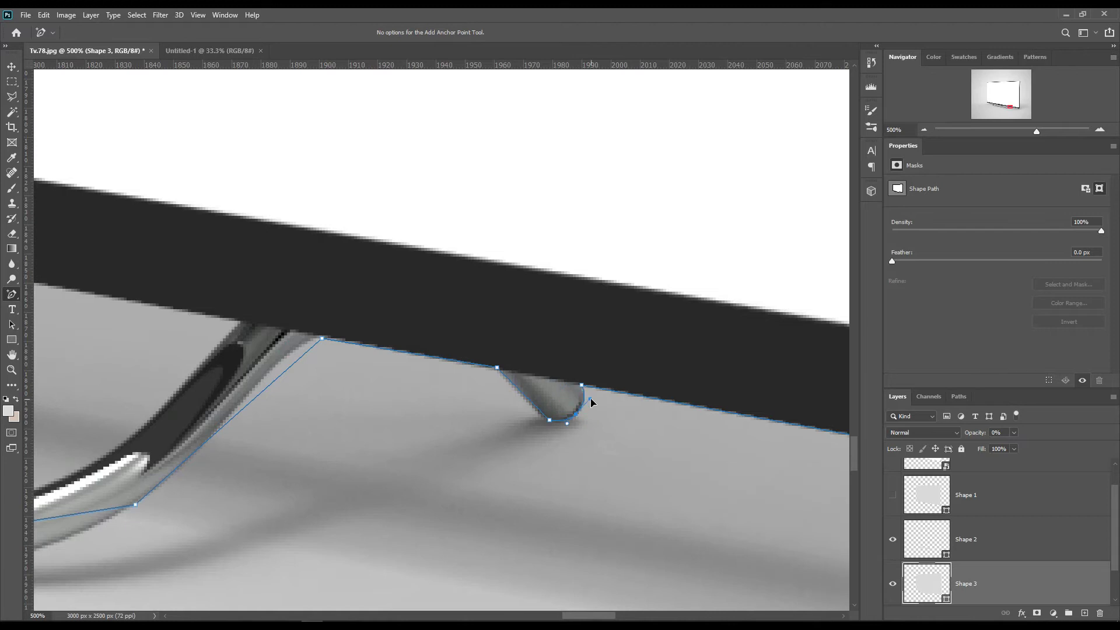
# Add and adjust anchor points so Shape 3's outline follows the outer side of the stand's right arm
pyautogui.moveTo(366, 415); pyautogui.dragTo(575, 355)
pyautogui.moveTo(501, 305); pyautogui.dragTo(501, 292)
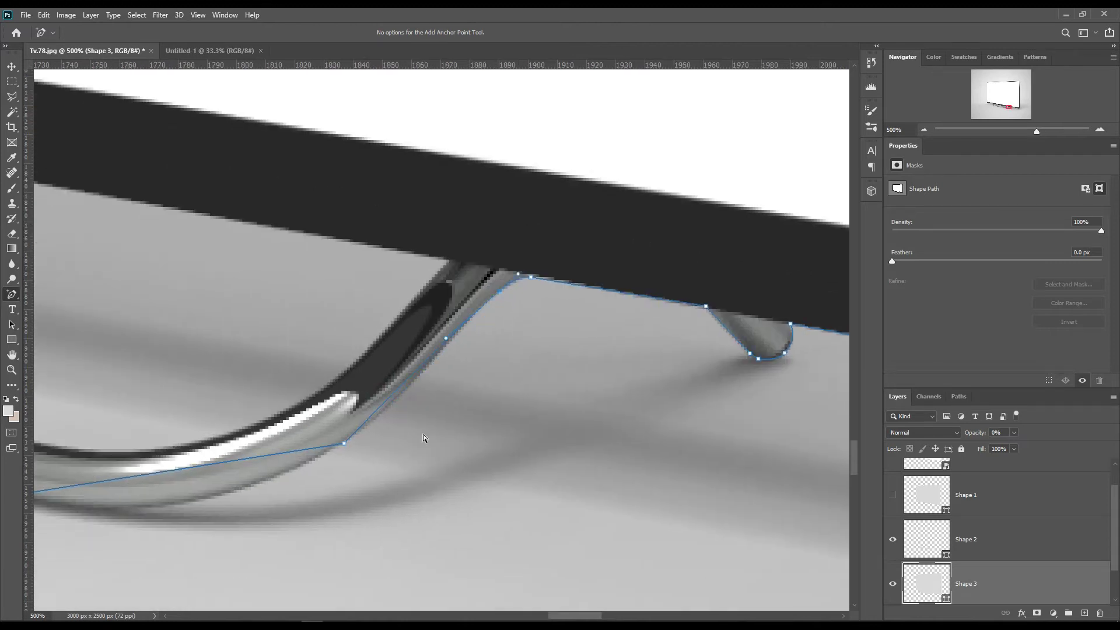
pyautogui.moveTo(422, 434); pyautogui.dragTo(442, 359)
pyautogui.click(423, 313)
pyautogui.press('Down')
pyautogui.press('Down')
pyautogui.press('Down')
# Add anchor points under the stand's right bend and nudge them down toward its outer curve
pyautogui.moveTo(233, 424); pyautogui.dragTo(485, 265)
pyautogui.click(461, 236)
pyautogui.press('Down')
pyautogui.press('Down')
pyautogui.press('Down')
pyautogui.press('Down')
pyautogui.press('Down')
pyautogui.press('Down')
pyautogui.press('Down')
pyautogui.press('Down')
pyautogui.press('Down')
pyautogui.press('Down')
pyautogui.press('Down')
pyautogui.press('Down')
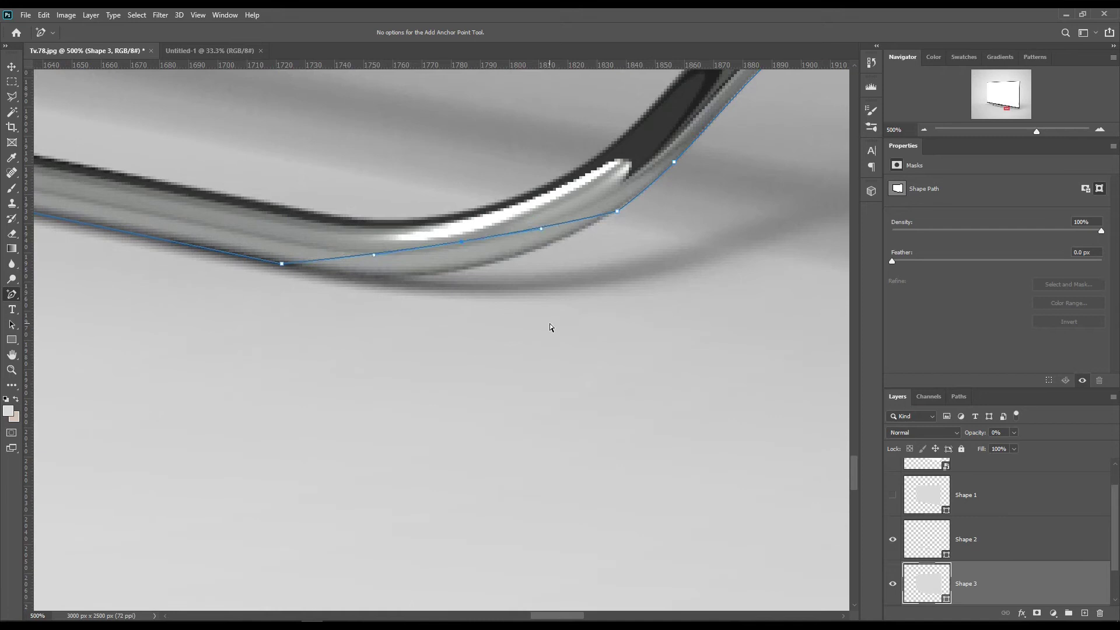
pyautogui.click(617, 212)
# Add an anchor point on Shape 3's outline at the stand's left bend and shape its handles to follow the outer curve
pyautogui.moveTo(205, 389); pyautogui.dragTo(564, 400)
pyautogui.click(436, 324)
pyautogui.moveTo(436, 323); pyautogui.dragTo(377, 330)
pyautogui.moveTo(365, 284); pyautogui.dragTo(359, 272)
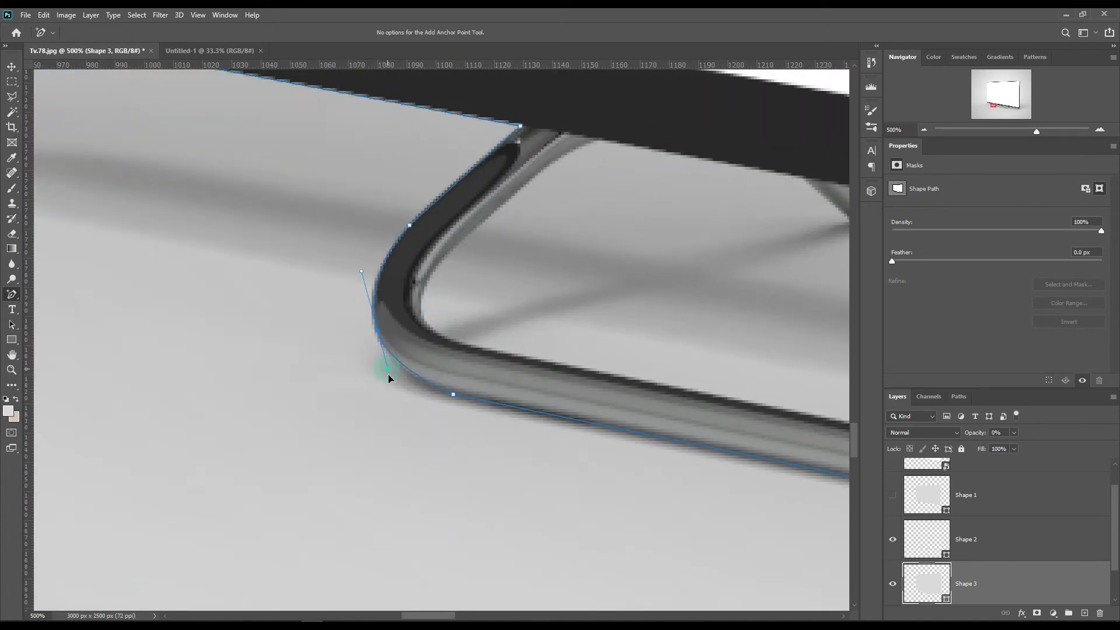
pyautogui.moveTo(378, 331); pyautogui.dragTo(374, 330)
pyautogui.moveTo(358, 272); pyautogui.dragTo(360, 271)
# Add anchor points along the stand's upper left arm and the TV's lower edge, aligning Shape 3's corner where they meet
pyautogui.click(459, 181)
pyautogui.moveTo(520, 126); pyautogui.dragTo(523, 127)
pyautogui.moveTo(211, 433); pyautogui.dragTo(658, 321)
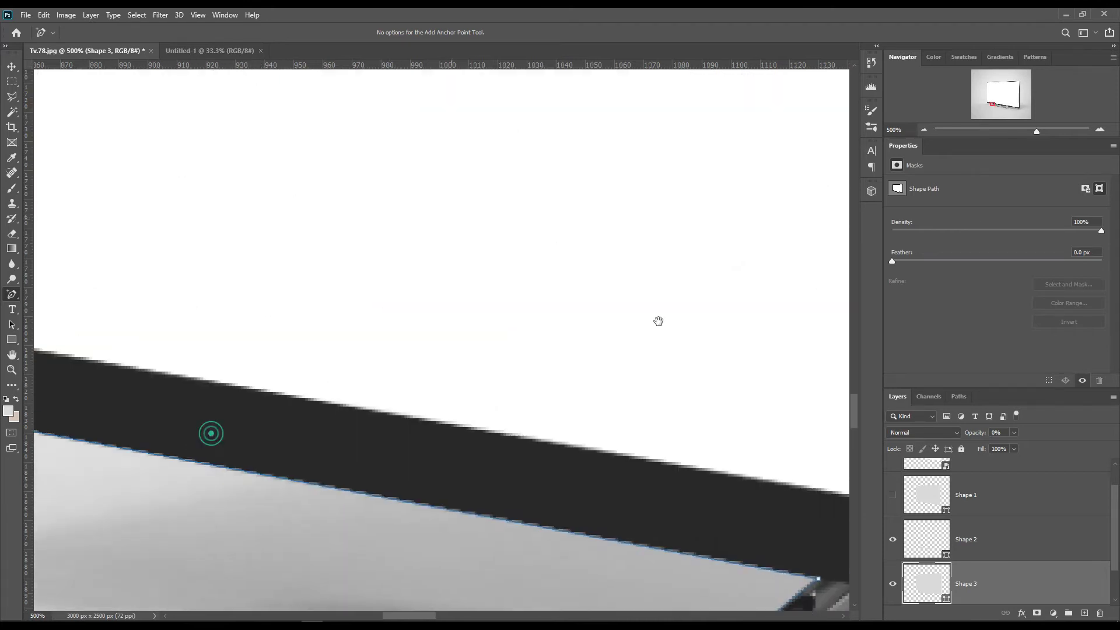
pyautogui.click(451, 497)
pyautogui.hotkey('ctrl', '0')
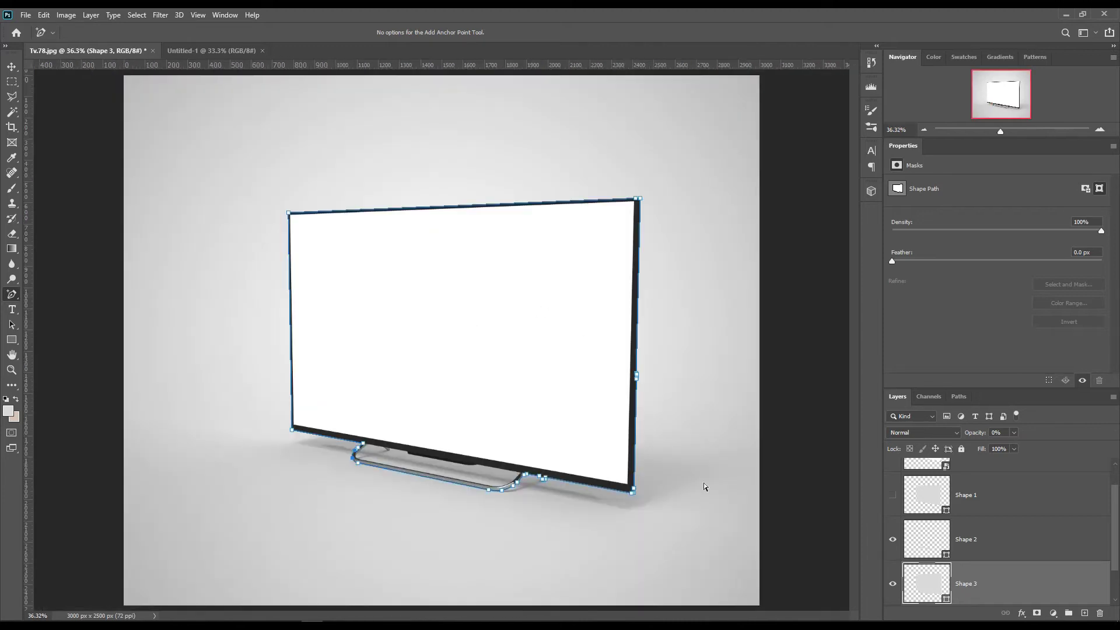
# Add a Solid Color fill layer directly above the Background in red, e45050
pyautogui.click(1017, 548)
pyautogui.scroll(-1, 1023, 545)
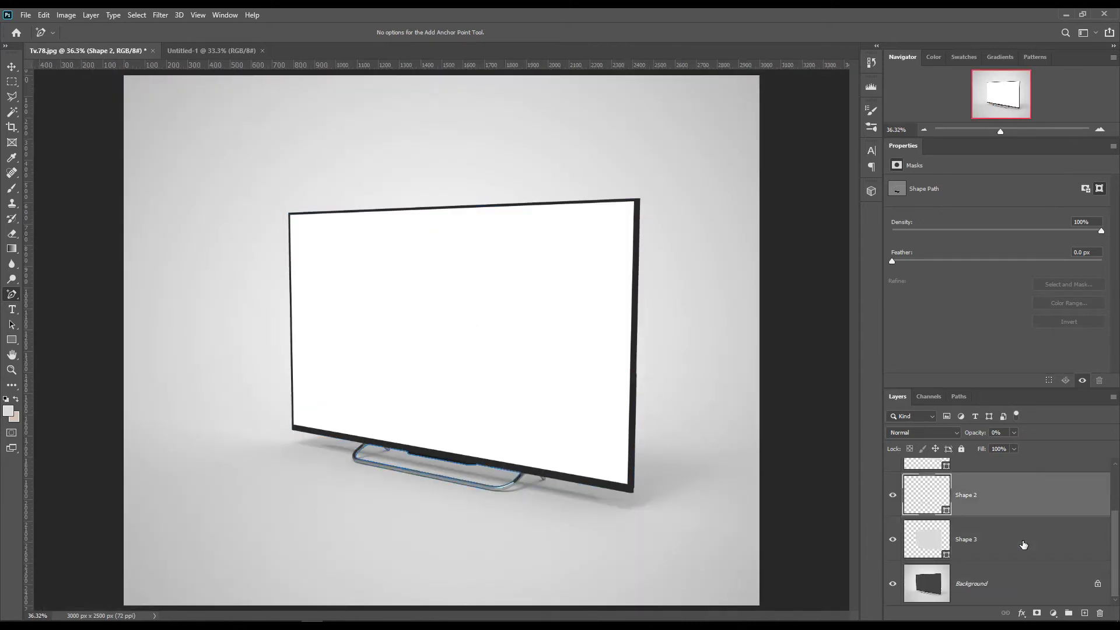
pyautogui.click(1031, 593)
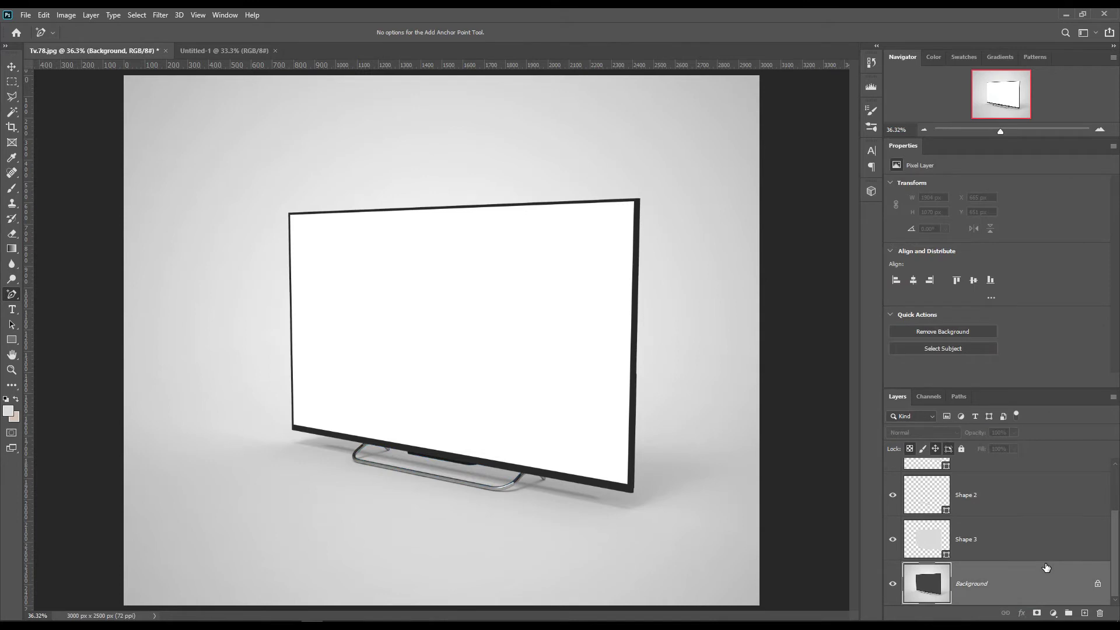
pyautogui.click(1053, 613)
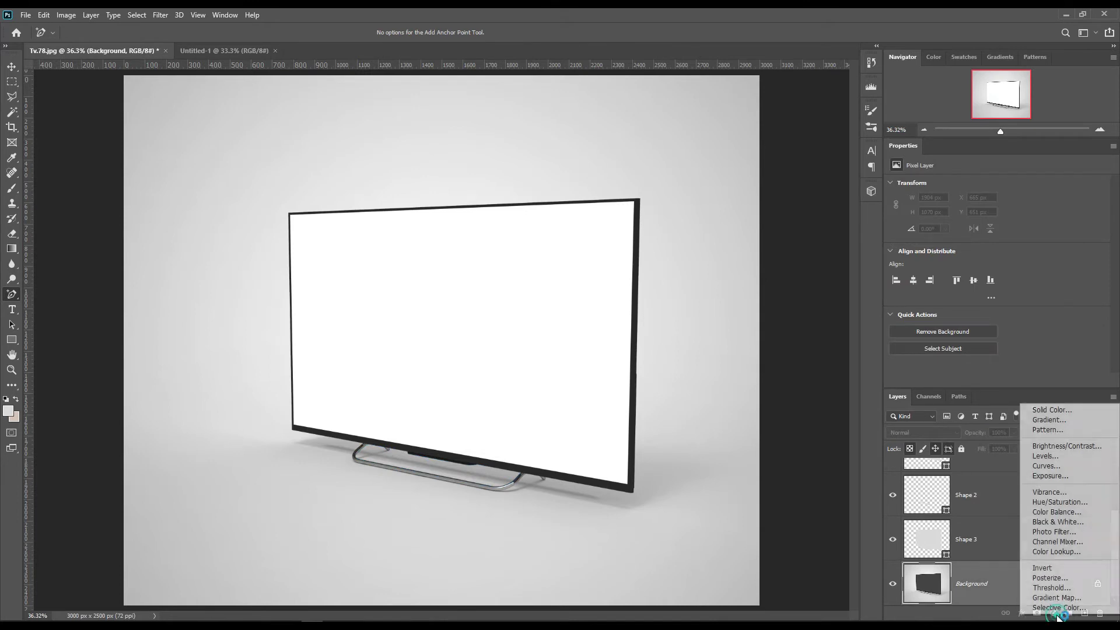
pyautogui.click(1055, 410)
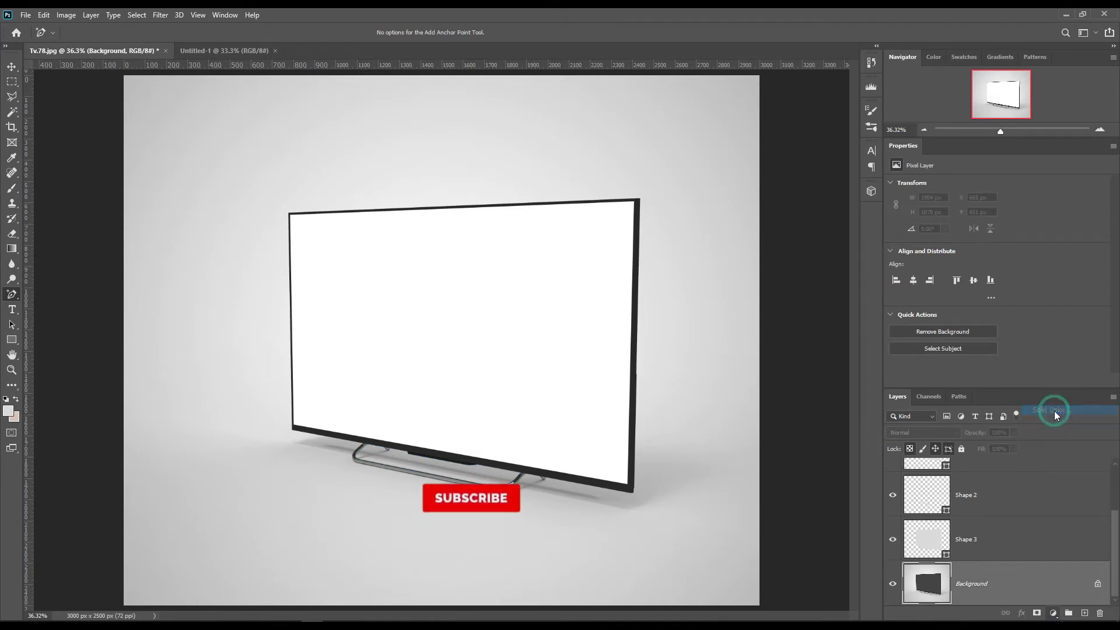
pyautogui.click(866, 305)
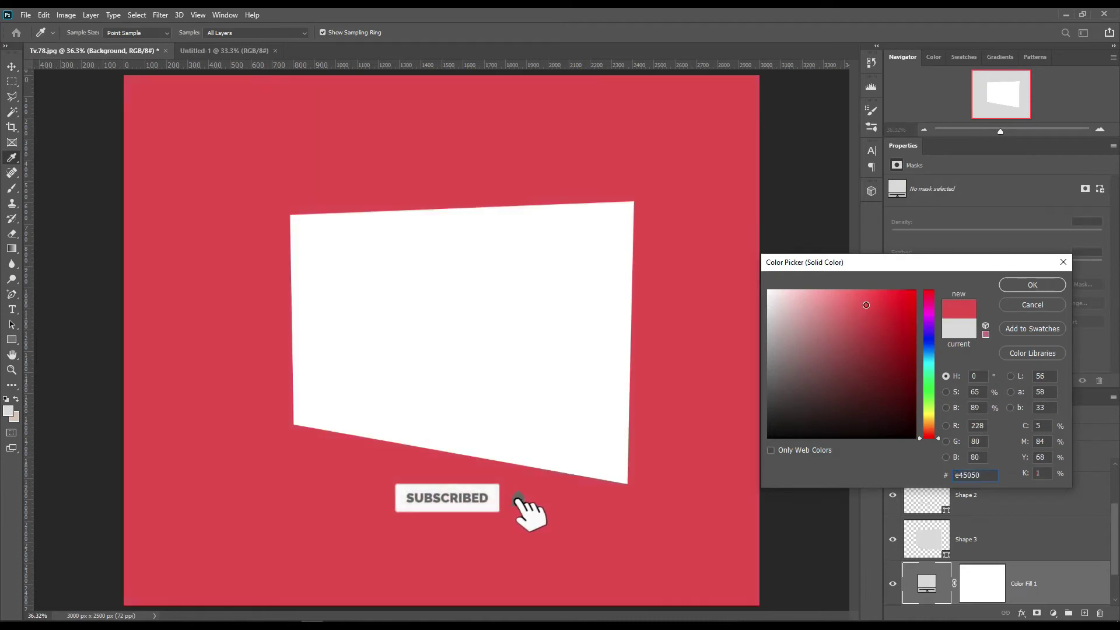
pyautogui.click(1032, 286)
# Load Shape 3 as a selection, paint black inside it on the Color Fill 1 mask to reveal the TV, and deselect
pyautogui.click(946, 554)
pyautogui.click(978, 579)
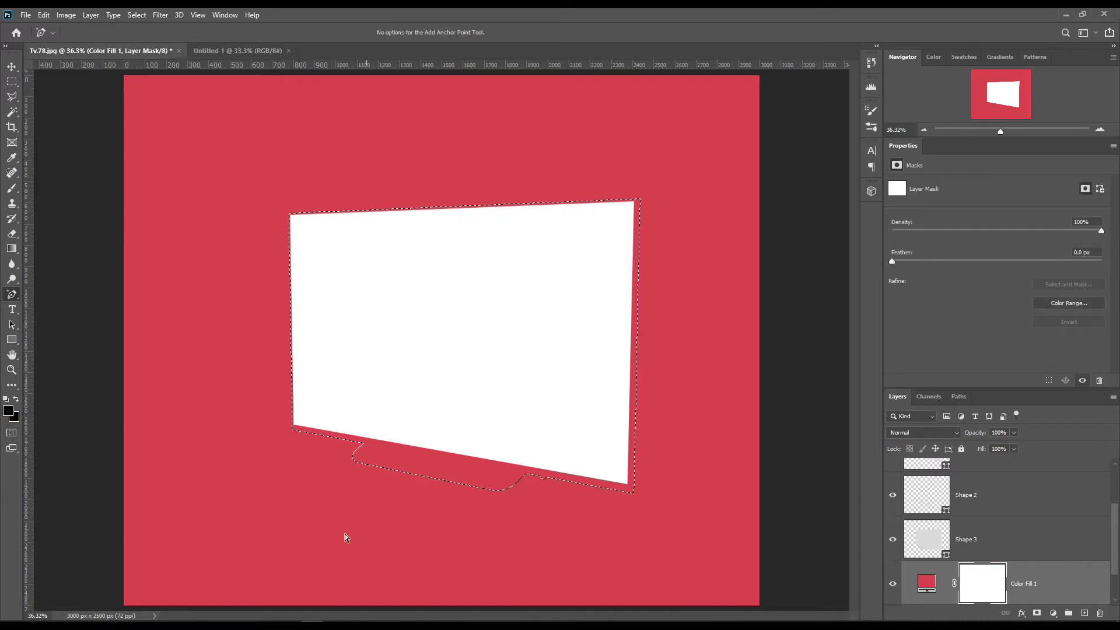
pyautogui.click(14, 411)
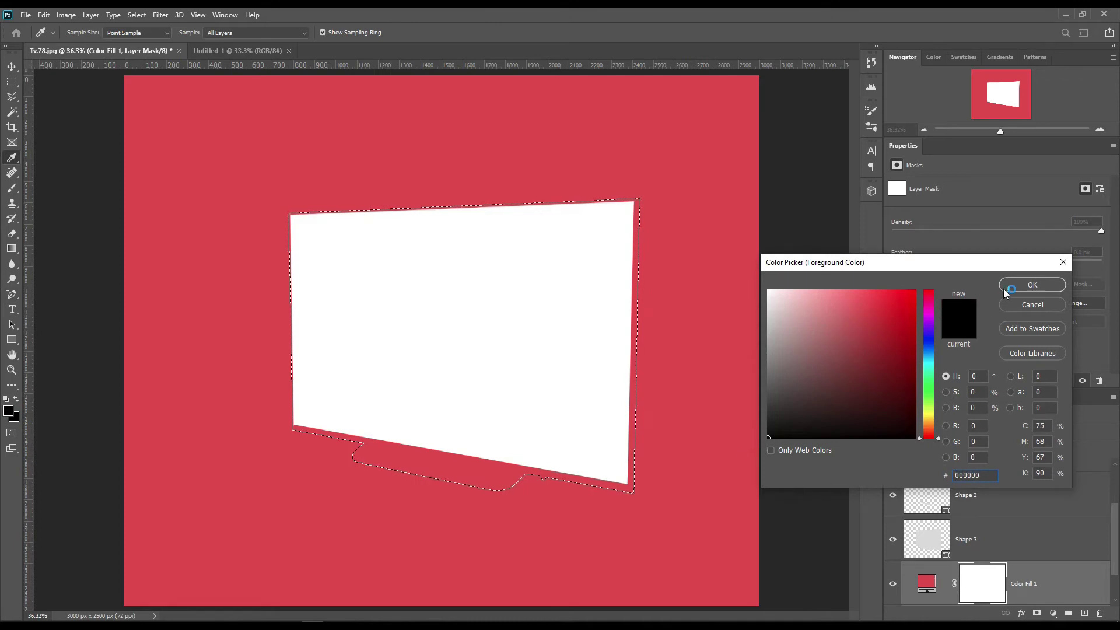
pyautogui.click(1022, 289)
pyautogui.click(17, 189)
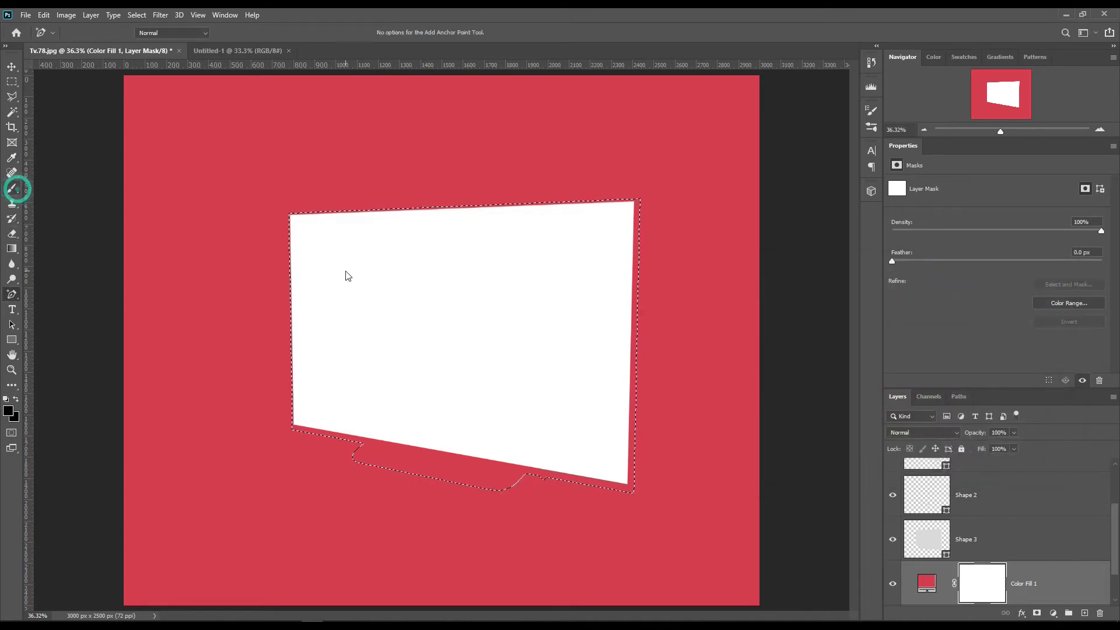
pyautogui.moveTo(343, 273)
pyautogui.mouseDown()
pyautogui.moveTo(291, 290)
pyautogui.moveTo(505, 251)
pyautogui.moveTo(411, 381)
pyautogui.moveTo(561, 381)
pyautogui.moveTo(375, 539)
pyautogui.moveTo(432, 533)
pyautogui.moveTo(542, 491)
pyautogui.moveTo(627, 485)
pyautogui.moveTo(638, 503)
pyautogui.moveTo(574, 205)
pyautogui.moveTo(590, 416)
pyautogui.moveTo(333, 311)
pyautogui.moveTo(347, 266)
pyautogui.moveTo(418, 456)
pyautogui.moveTo(606, 438)
pyautogui.moveTo(607, 274)
pyautogui.moveTo(618, 434)
pyautogui.moveTo(622, 297)
pyautogui.moveTo(573, 234)
pyautogui.moveTo(294, 263)
pyautogui.moveTo(309, 420)
pyautogui.moveTo(602, 364)
pyautogui.mouseUp()
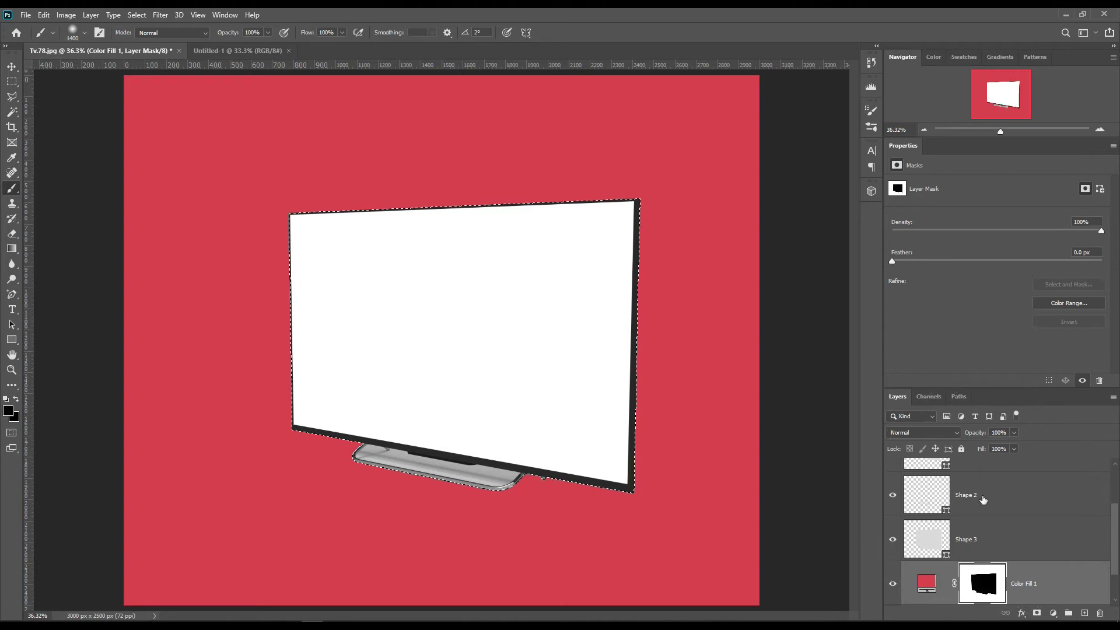
pyautogui.click(1012, 542)
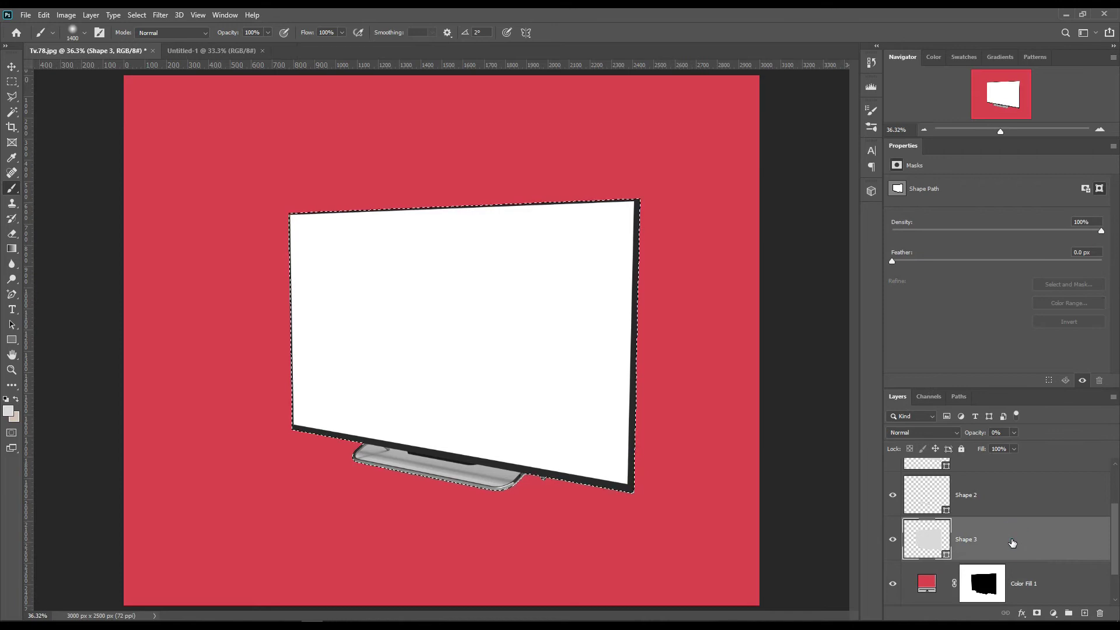
pyautogui.hotkey('ctrl', 'd')
# Load Shape 2 as a selection, paint the Color Fill 1 mask with fefefe inside the stand's opening, and deselect
pyautogui.click(1012, 505)
pyautogui.keyDown('ctrl'); pyautogui.click(946, 512); pyautogui.keyUp('ctrl')
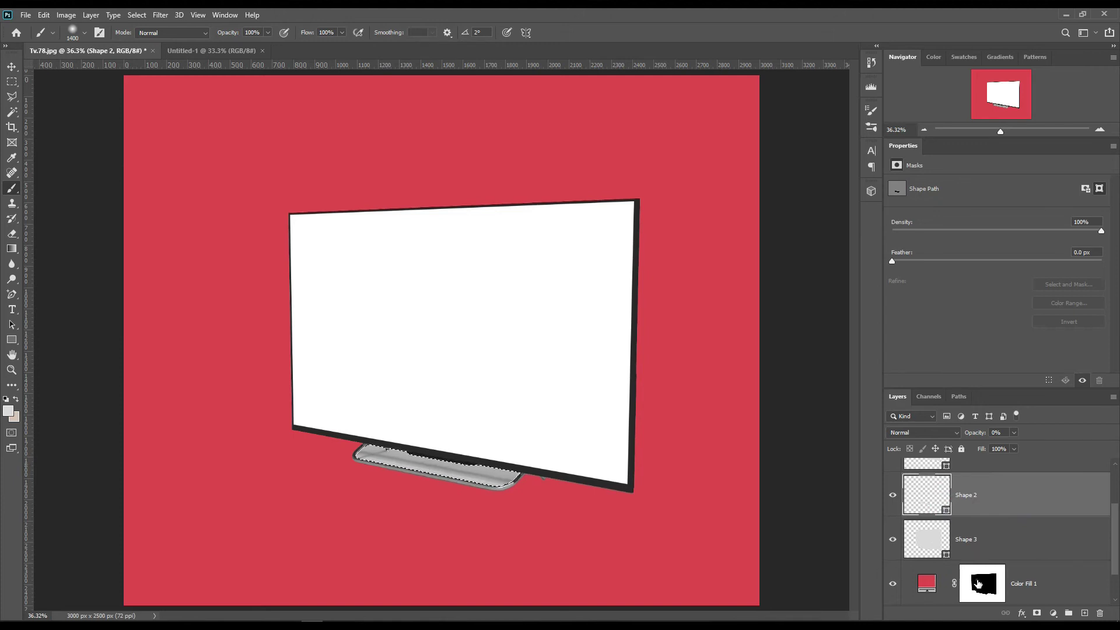
pyautogui.click(982, 583)
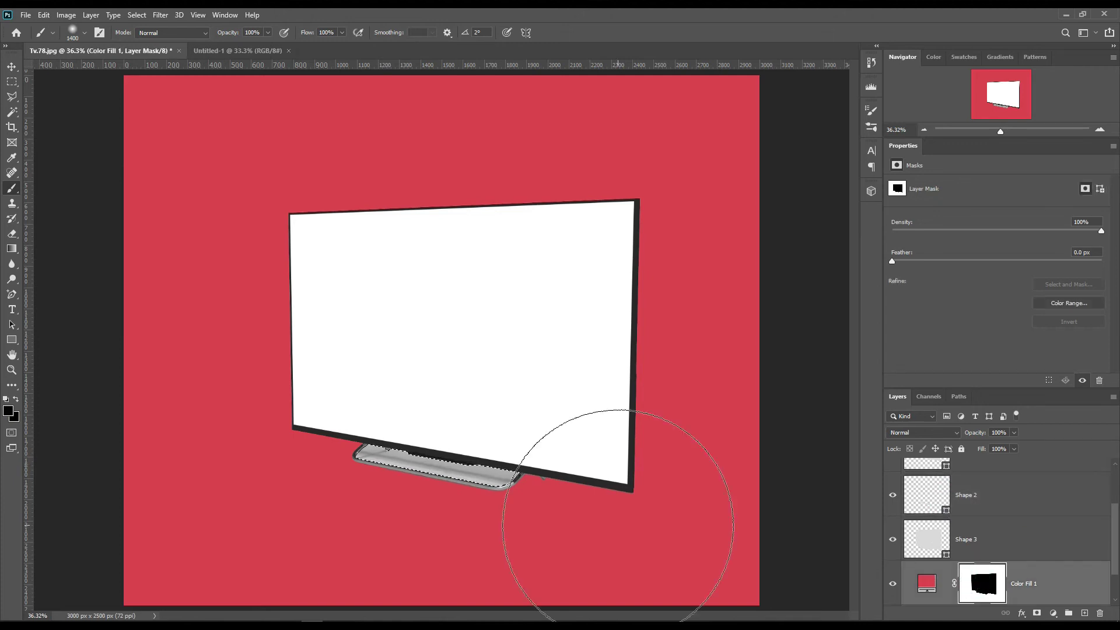
pyautogui.click(8, 410)
pyautogui.moveTo(806, 316); pyautogui.dragTo(766, 290)
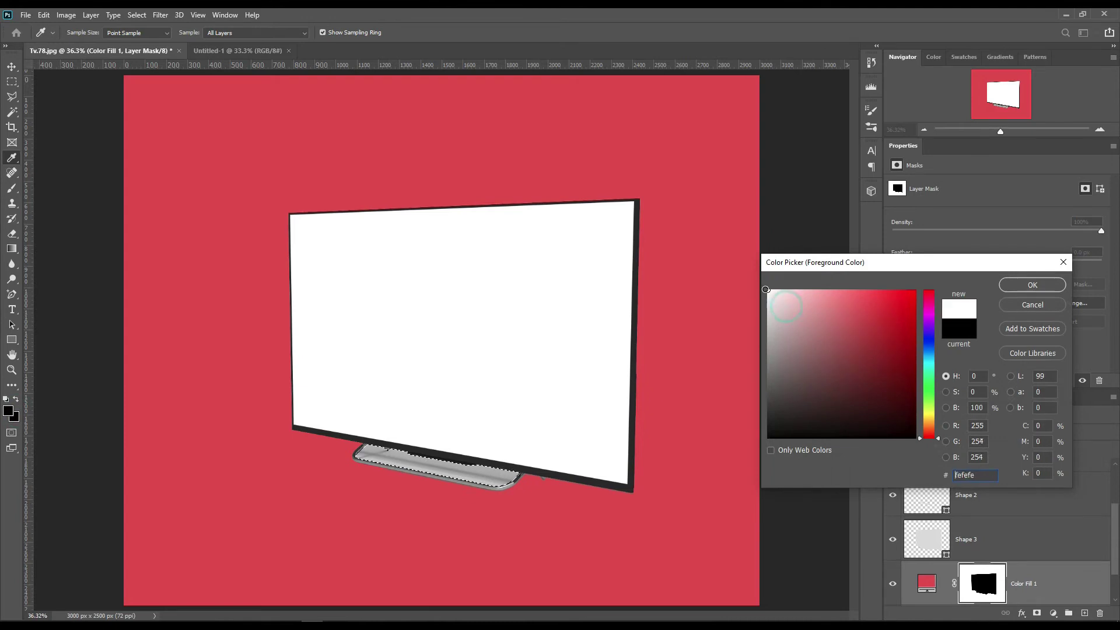
pyautogui.click(1032, 285)
pyautogui.press('b')
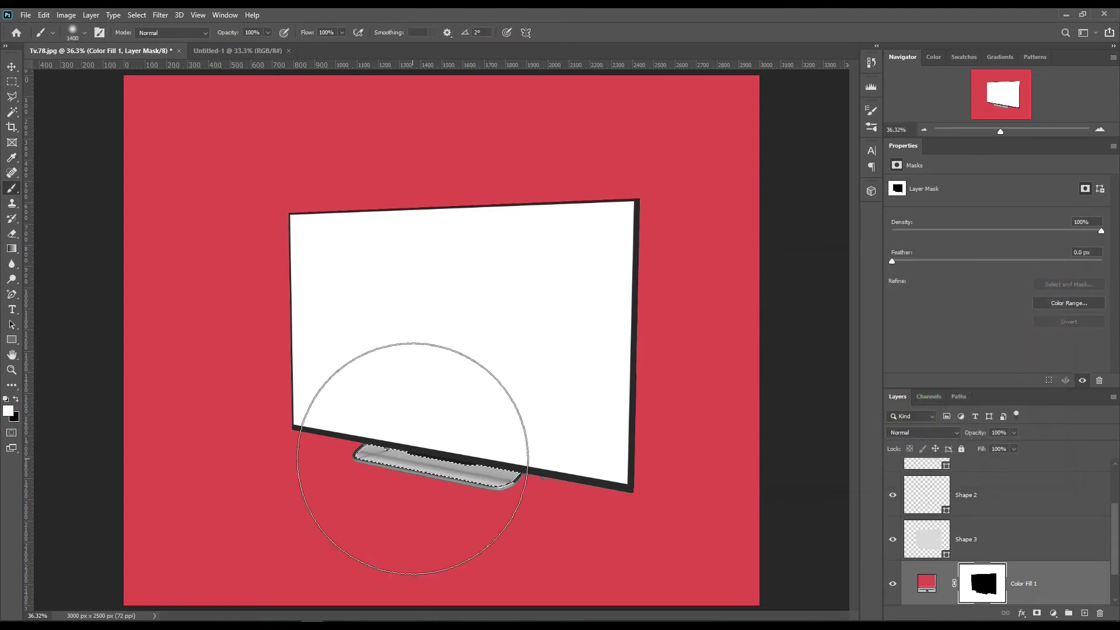
pyautogui.moveTo(397, 446)
pyautogui.mouseDown()
pyautogui.moveTo(435, 475)
pyautogui.moveTo(499, 470)
pyautogui.mouseUp()
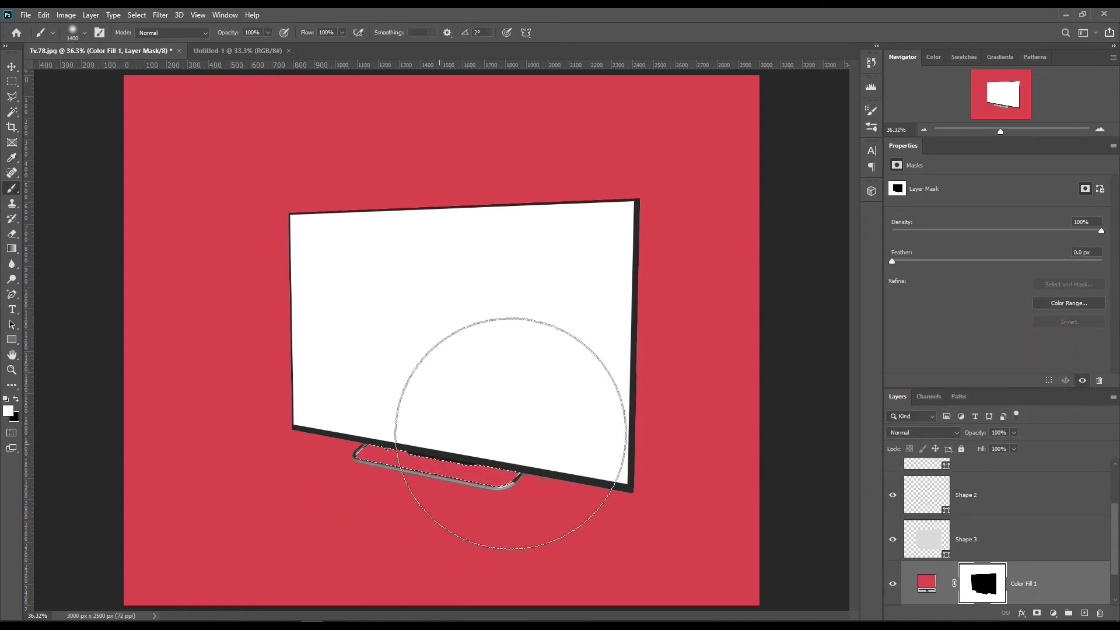
pyautogui.hotkey('ctrl', 'd')
# Group Shape 1, Shape 2 and Shape 3, and move the group above Layer 1
pyautogui.click(1035, 495)
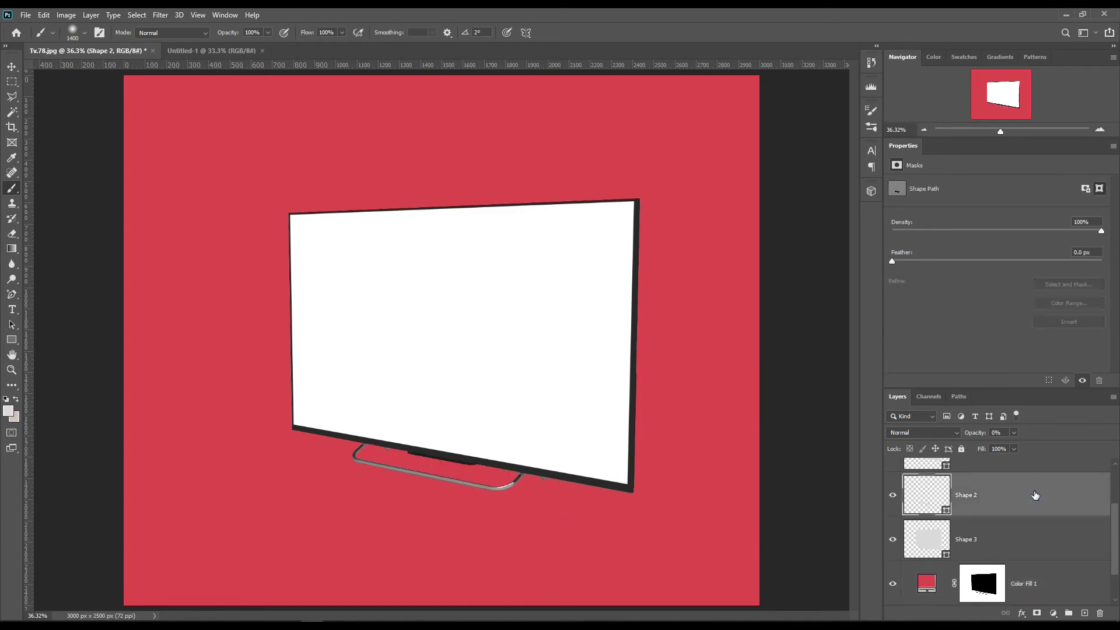
pyautogui.click(1034, 547)
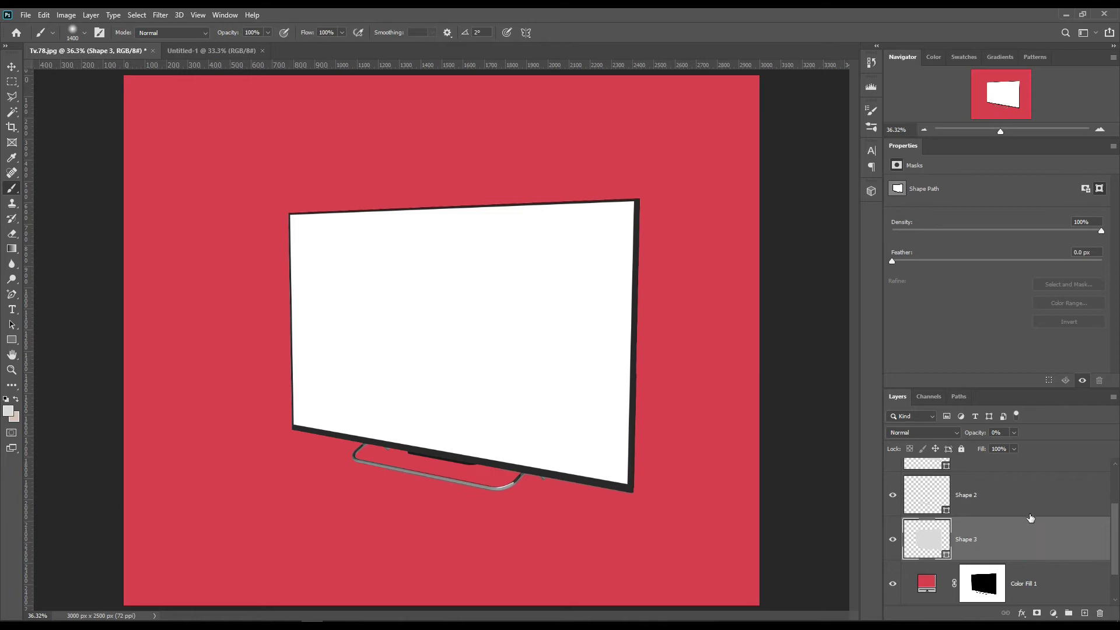
pyautogui.keyDown('shift'); pyautogui.click(1027, 493); pyautogui.keyUp('shift')
pyautogui.scroll(2, 1006, 505)
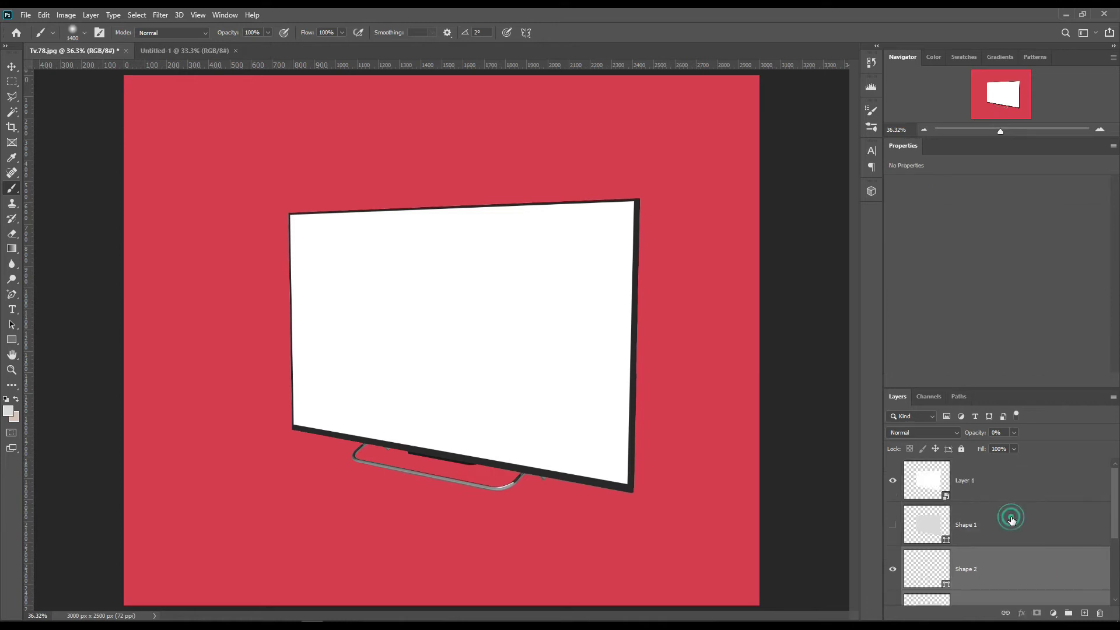
pyautogui.keyDown('shift'); pyautogui.click(1011, 519); pyautogui.keyUp('shift')
pyautogui.moveTo(1038, 543); pyautogui.dragTo(1068, 611)
pyautogui.moveTo(971, 512); pyautogui.dragTo(986, 468)
# Rename the shapes group as Selection and hide it
pyautogui.doubleClick(933, 465)
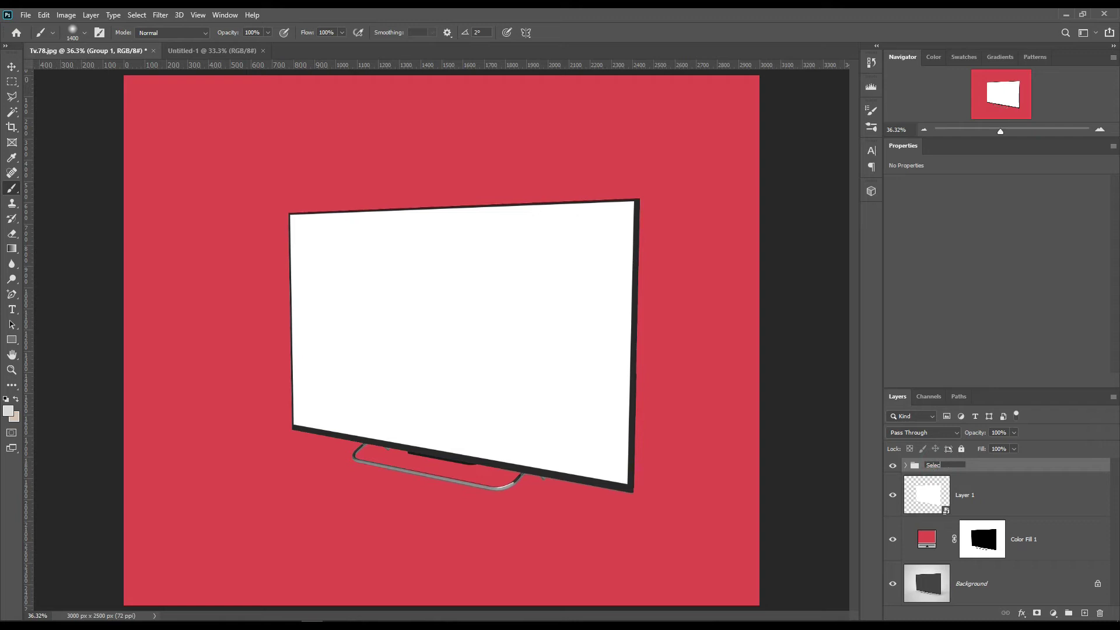
pyautogui.press('Return')
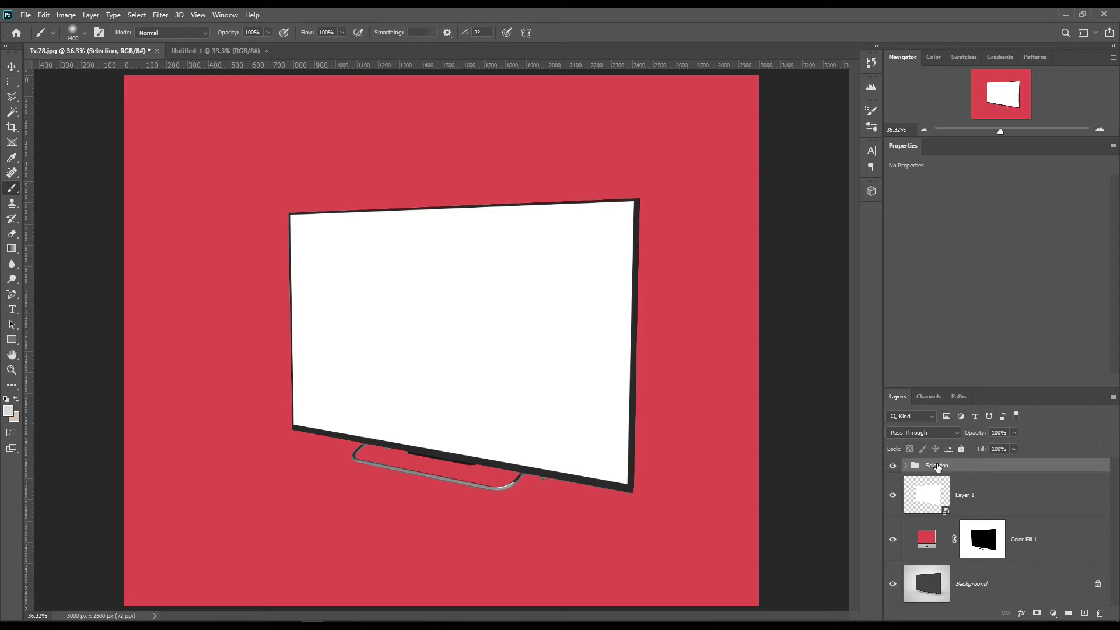
pyautogui.click(892, 465)
# Set the Color Fill 1 layer's blend mode to Linear Burn
pyautogui.click(1072, 541)
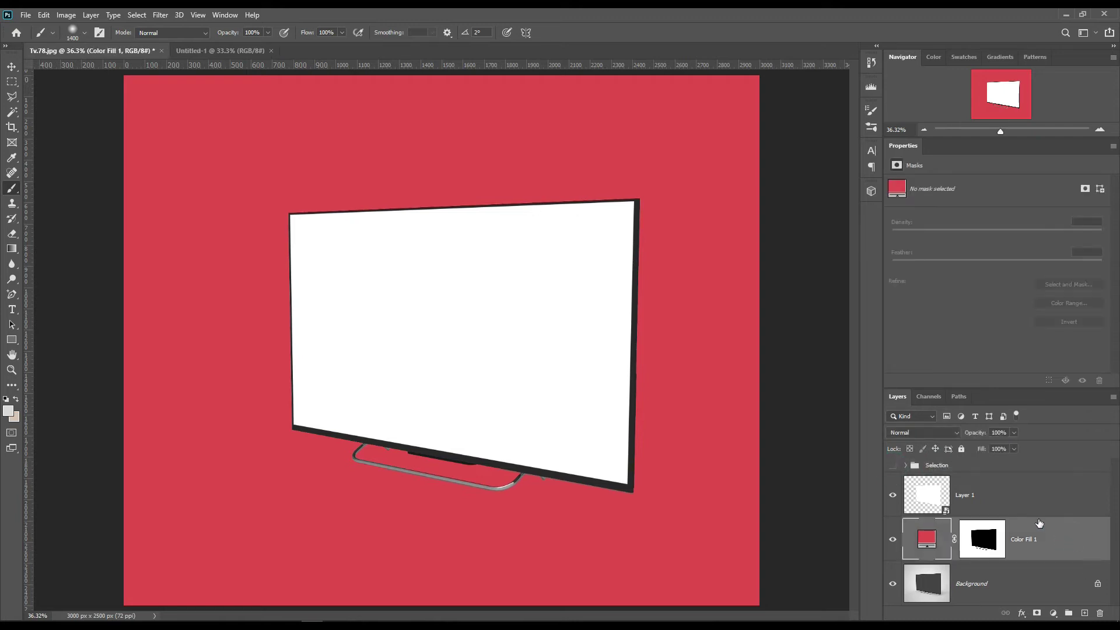
pyautogui.click(940, 433)
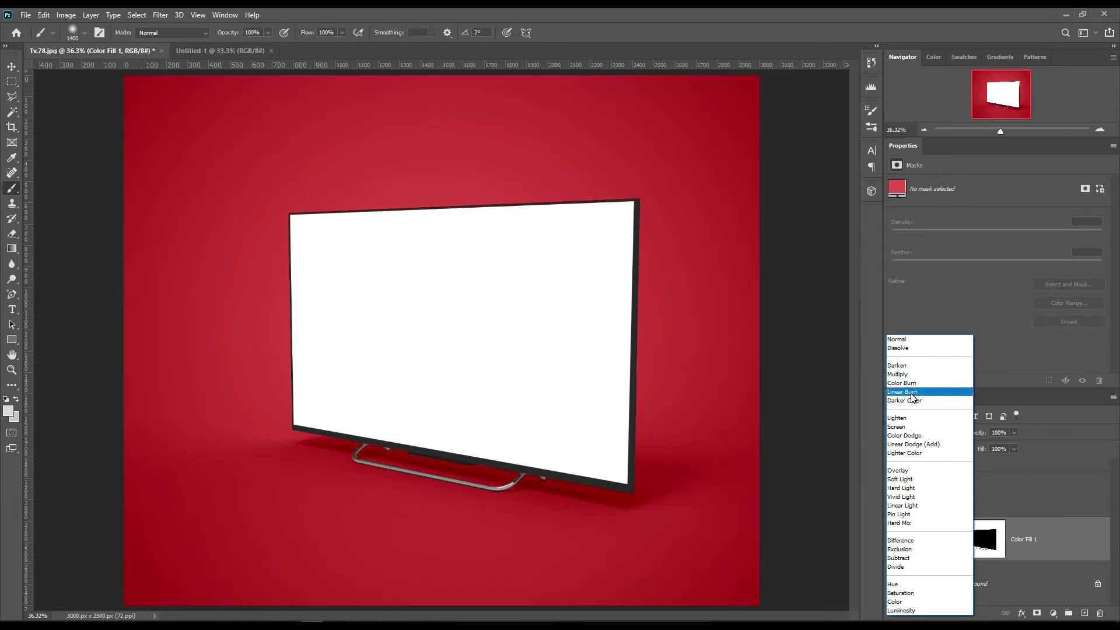
pyautogui.click(913, 392)
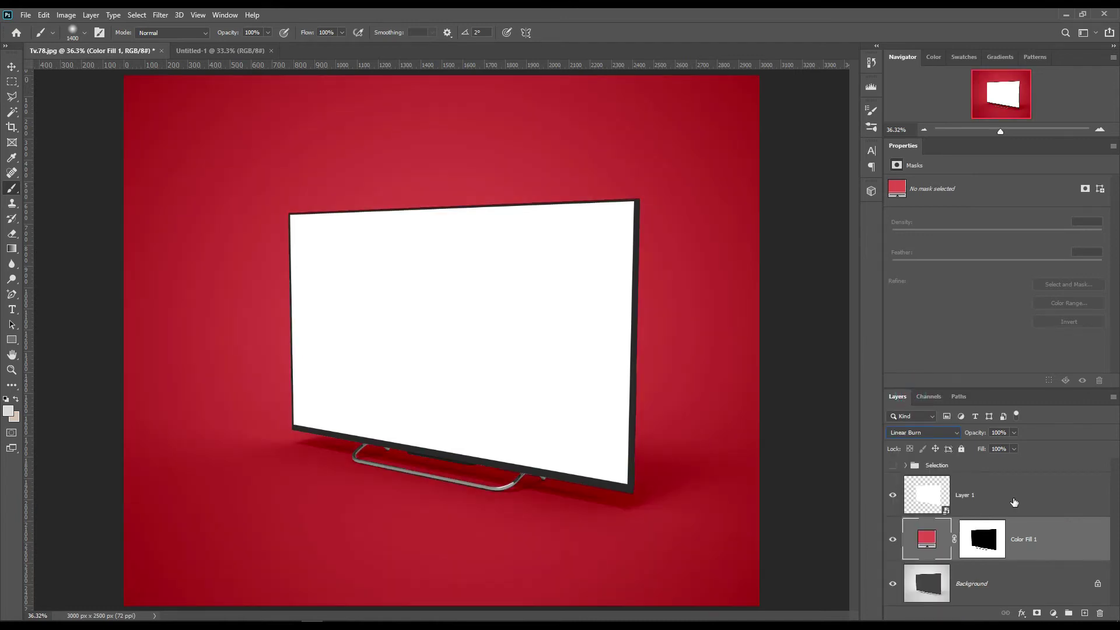
# Open Layer 1's smart object contents and copy the purple flower photo into it, positioned to cover the whole canvas
pyautogui.click(1036, 495)
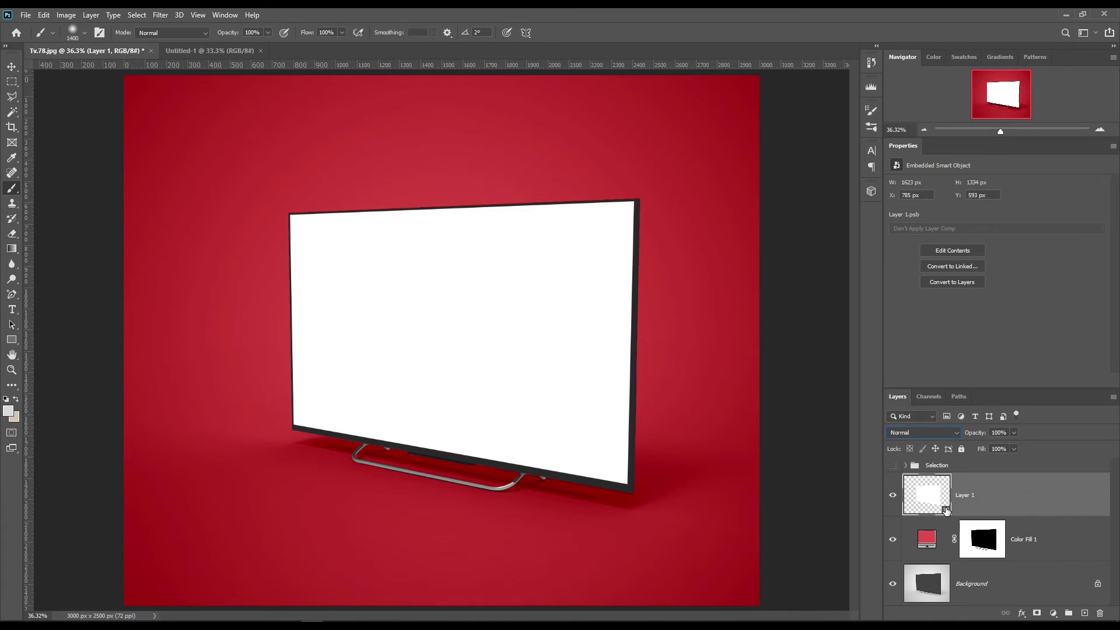
pyautogui.doubleClick(945, 509)
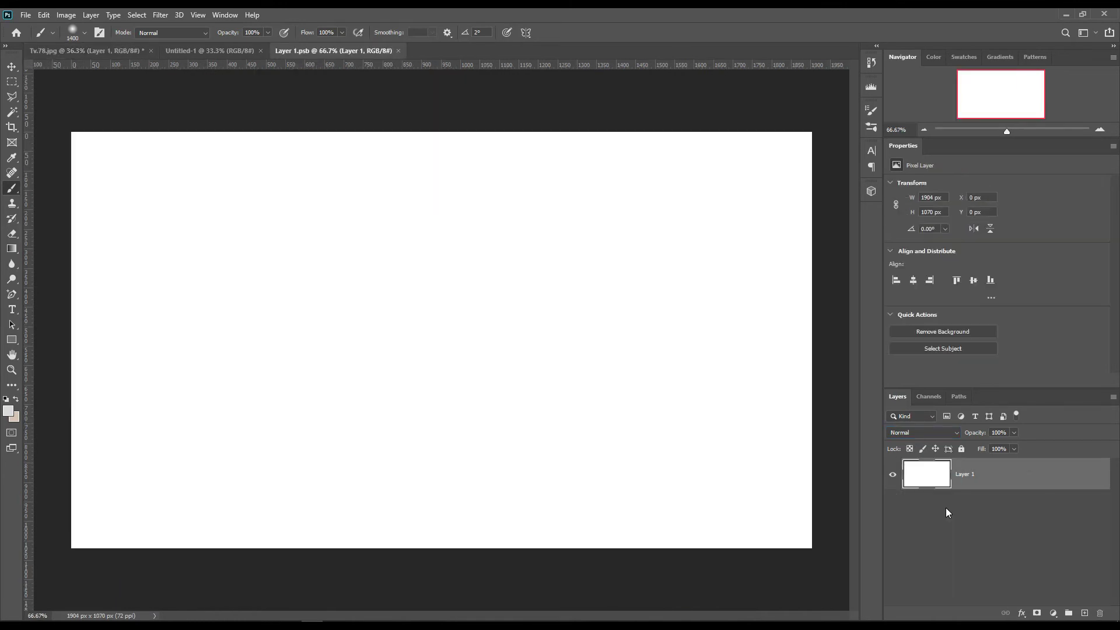
pyautogui.press('v')
pyautogui.click(102, 88)
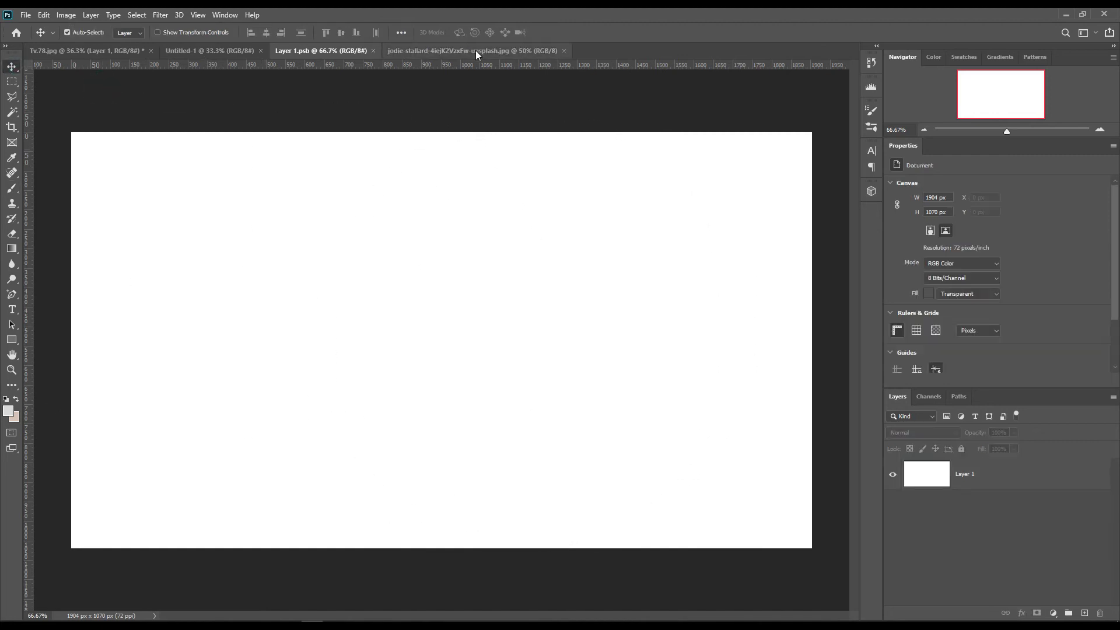
pyautogui.click(476, 52)
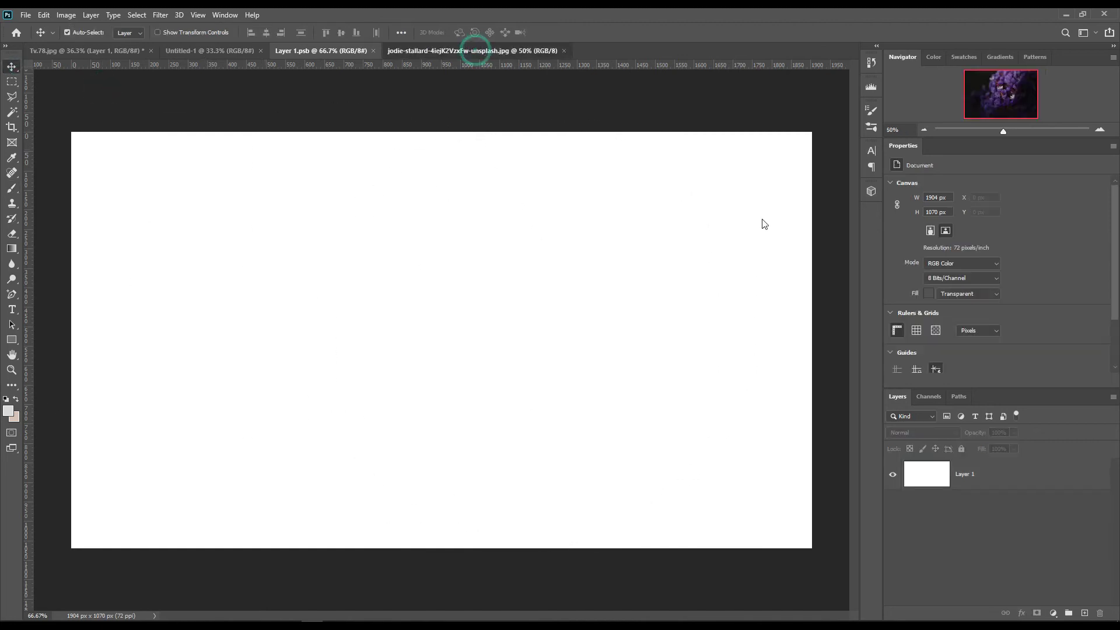
pyautogui.moveTo(927, 480); pyautogui.dragTo(324, 346)
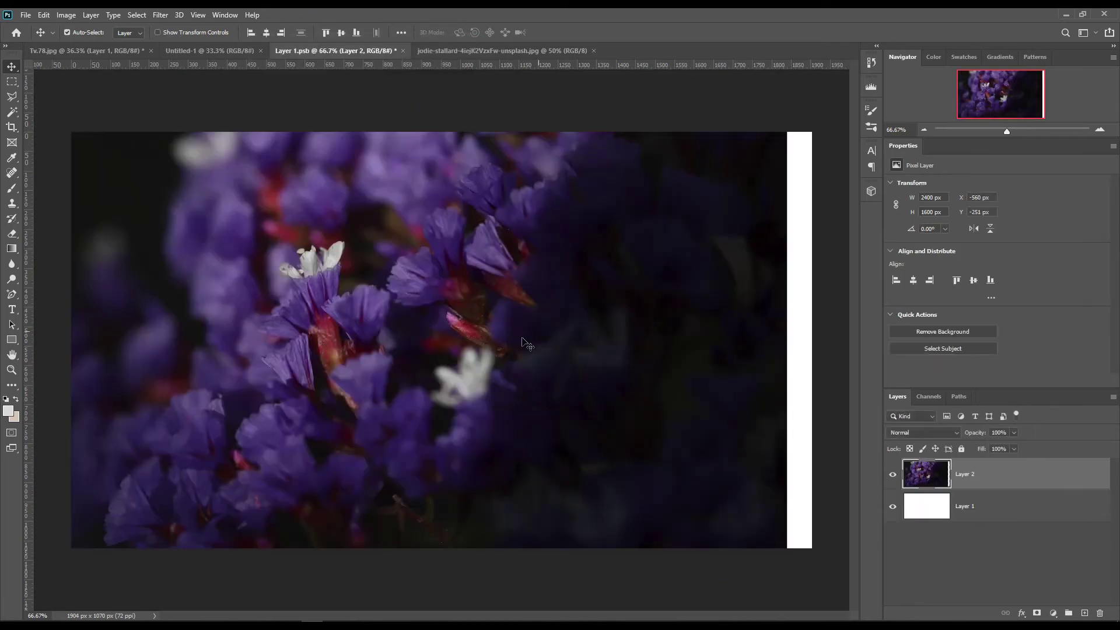
pyautogui.moveTo(473, 353); pyautogui.dragTo(652, 371)
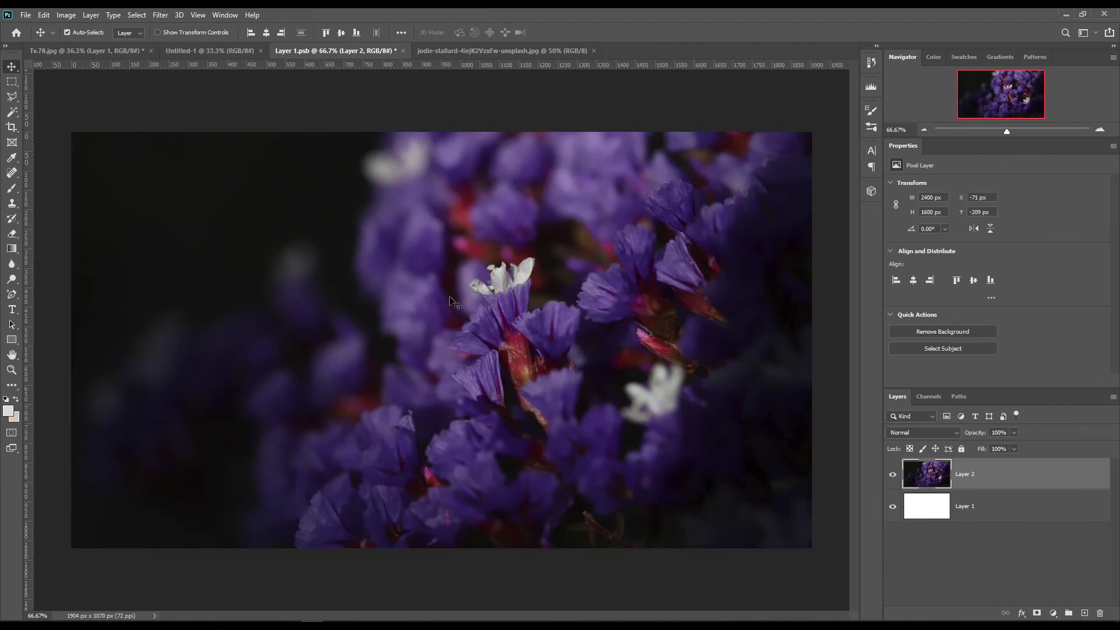
# Add a two-line white Gill Sans MT Bold title reading "SAMSUNG" and "smart TV MOCKUP" over the photo's dark upper-left area
pyautogui.press('t')
pyautogui.click(193, 227)
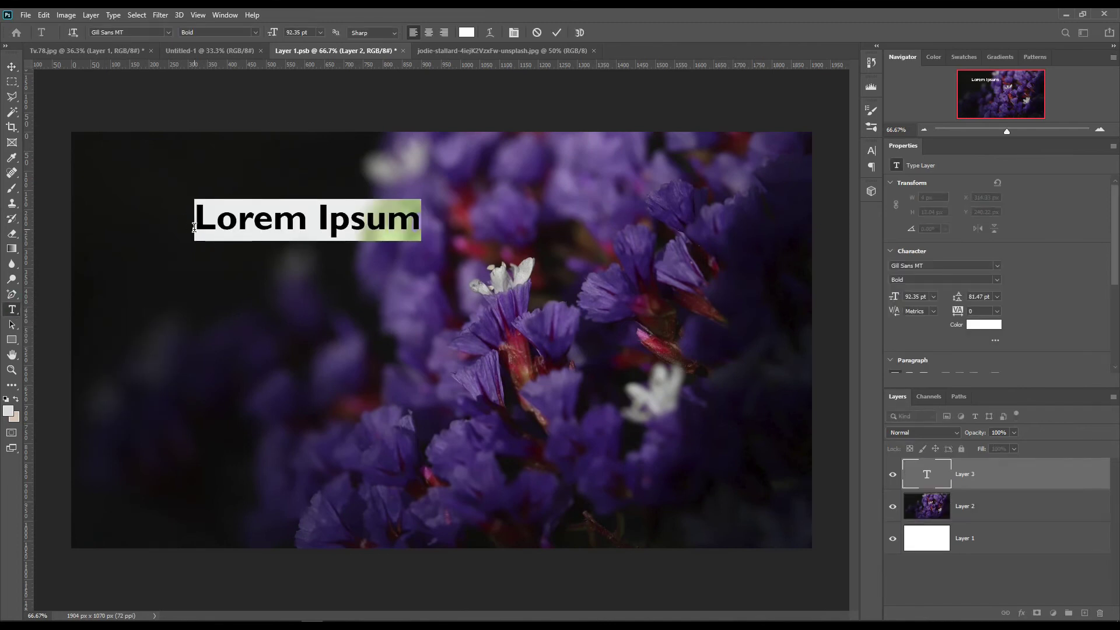
pyautogui.write('SAMSUNG')
pyautogui.press('Return')
pyautogui.write('sma')
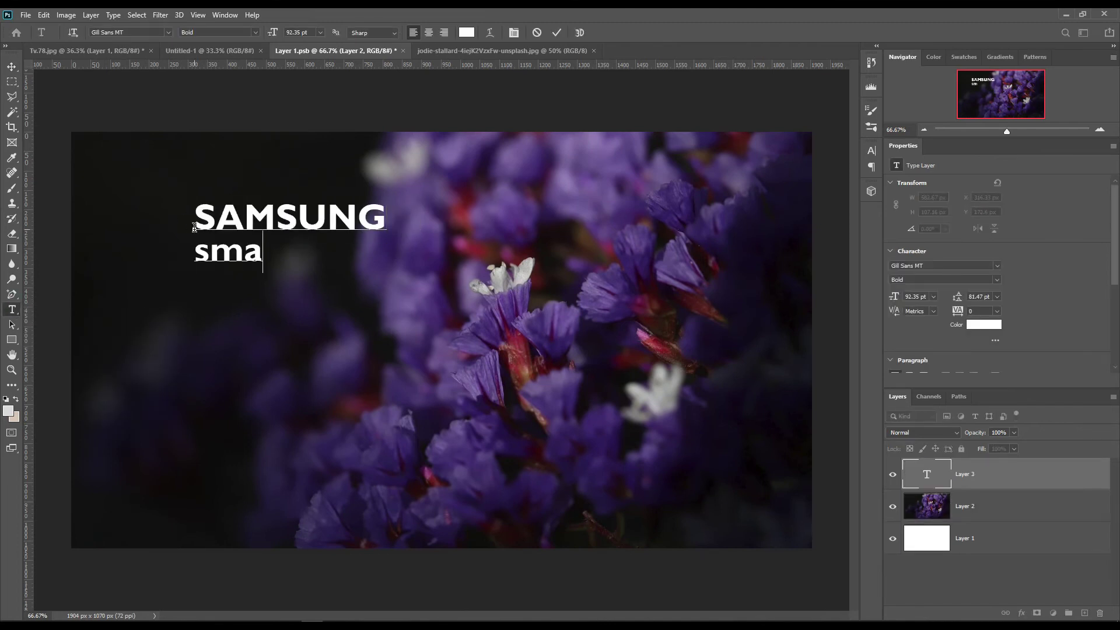
pyautogui.write('rt TV MOCKUP')
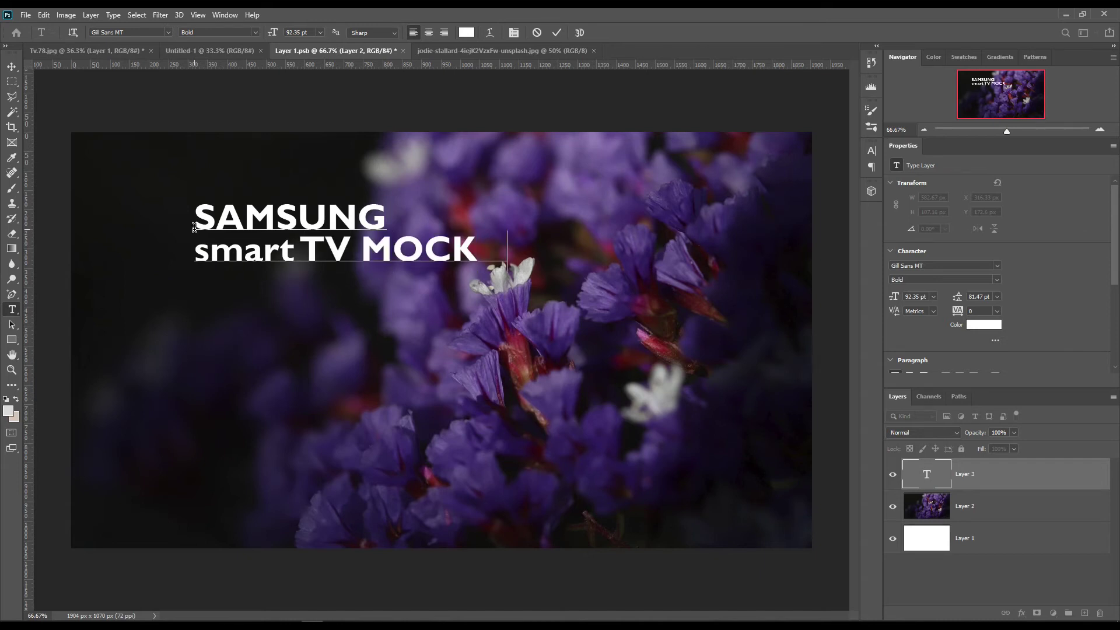
# Set the word "smart" to the Regular font style and break "TV MOCKUP" onto its own third line
pyautogui.moveTo(191, 255); pyautogui.dragTo(298, 260)
pyautogui.click(256, 33)
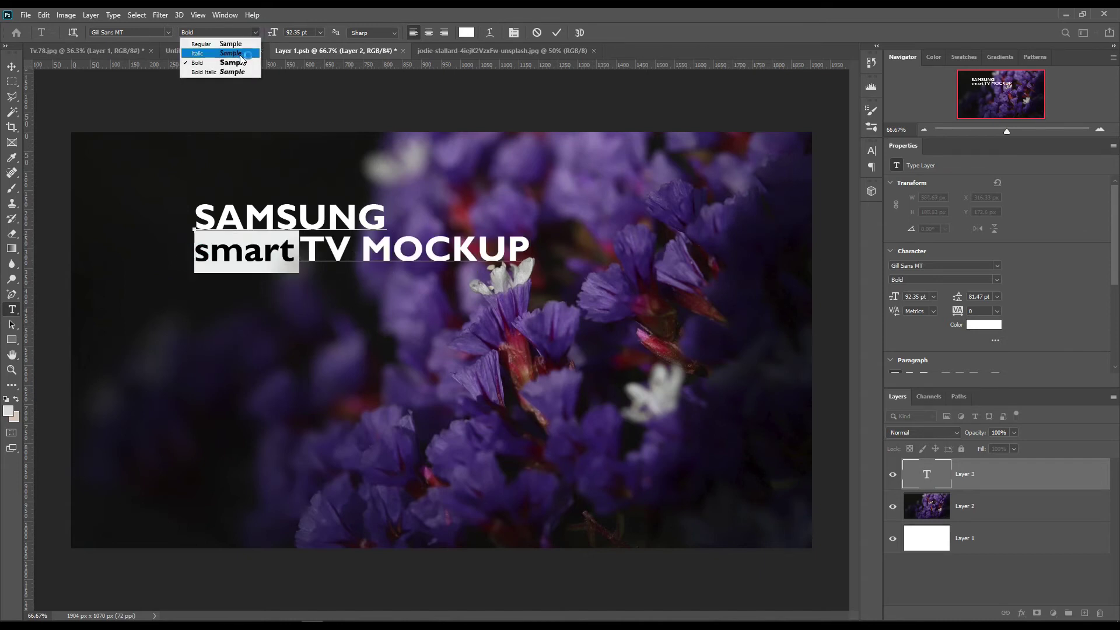
pyautogui.click(240, 43)
pyautogui.click(294, 245)
pyautogui.press('Return')
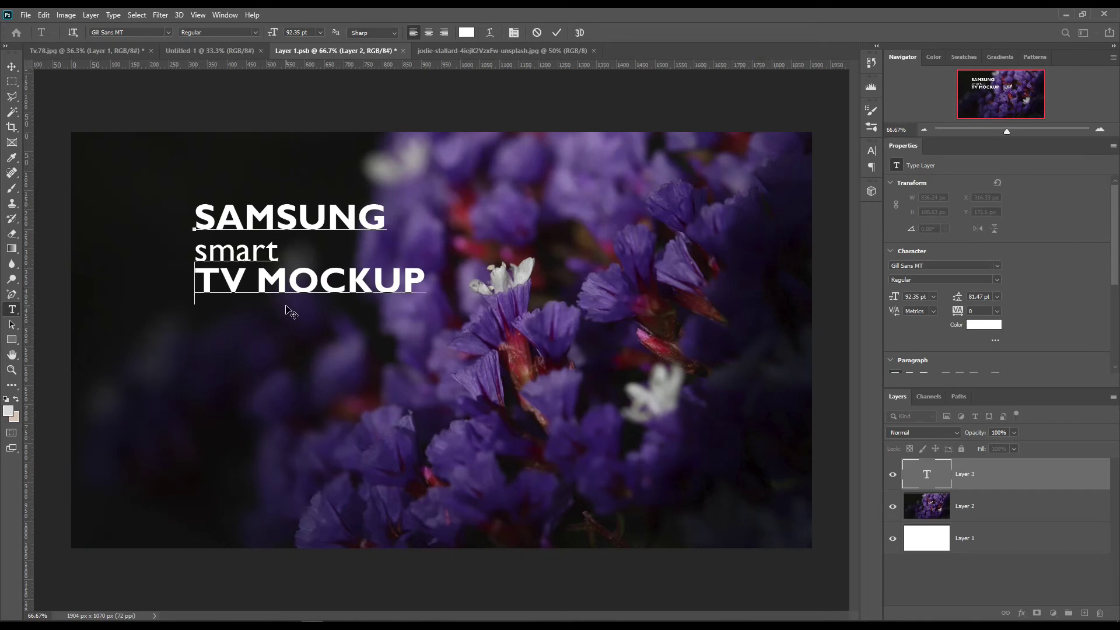
pyautogui.click(556, 32)
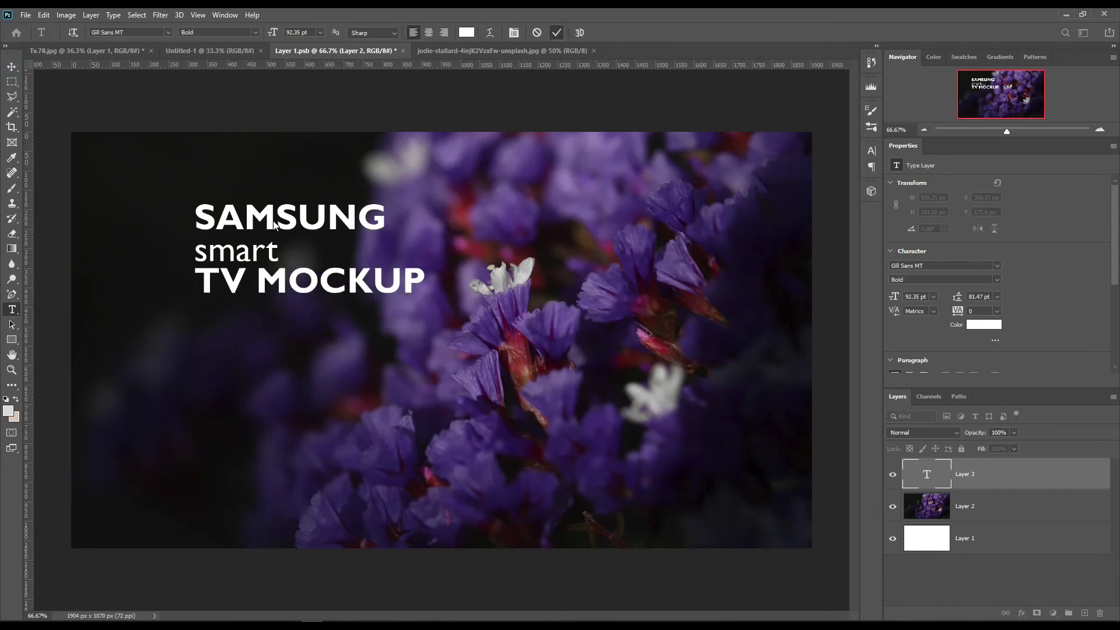
# Move the title closer to the canvas's upper-left corner and enlarge it to about 788 px wide
pyautogui.press('v')
pyautogui.moveTo(283, 222); pyautogui.dragTo(214, 209)
pyautogui.hotkey('ctrl', 't')
pyautogui.moveTo(361, 295); pyautogui.dragTo(432, 328)
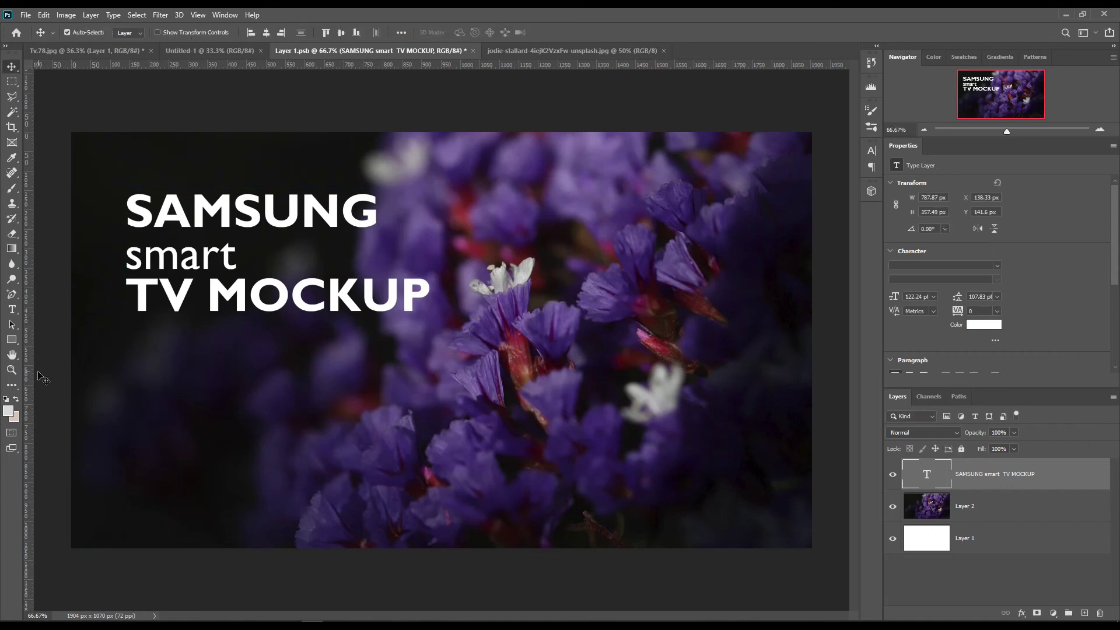
pyautogui.press('t')
pyautogui.click(149, 382)
pyautogui.write('Www.mockuphut.com')
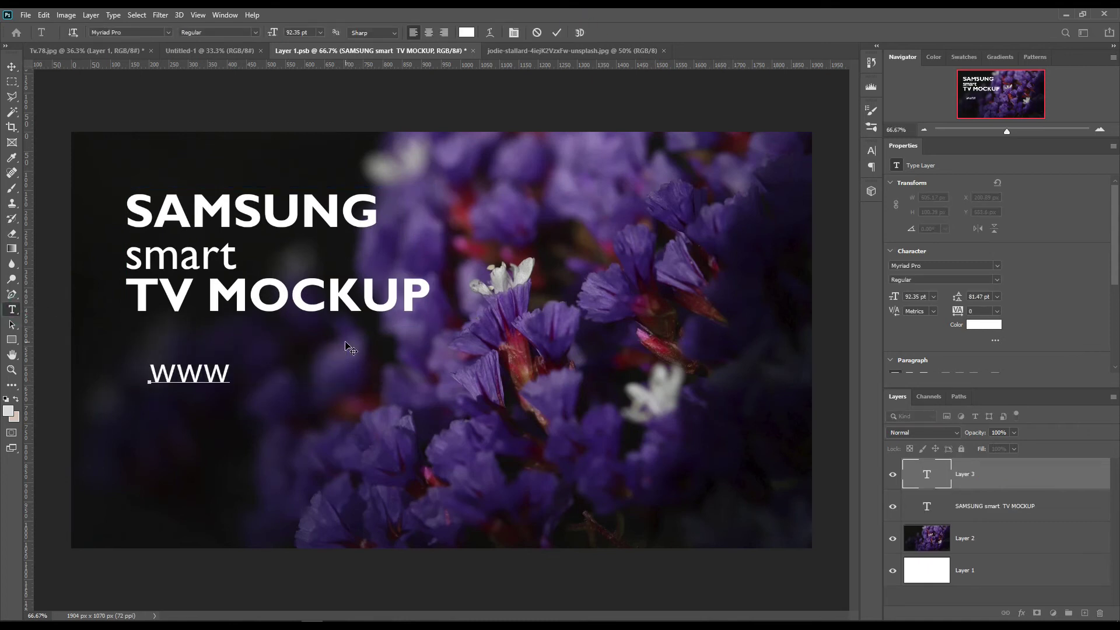
pyautogui.click(554, 33)
pyautogui.hotkey('ctrl', 't')
pyautogui.moveTo(485, 388); pyautogui.dragTo(277, 347)
pyautogui.press('Return')
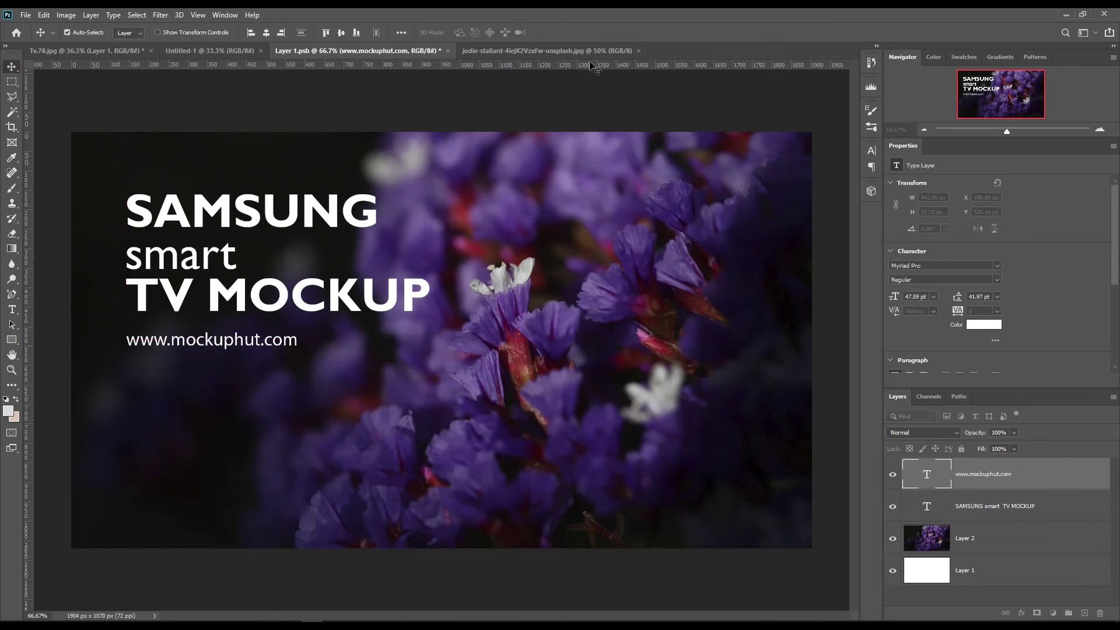
# Add the text "4K", enlarge it to about 437 pt, and place it below the website text
pyautogui.click(539, 327)
pyautogui.write('4K')
pyautogui.click(557, 33)
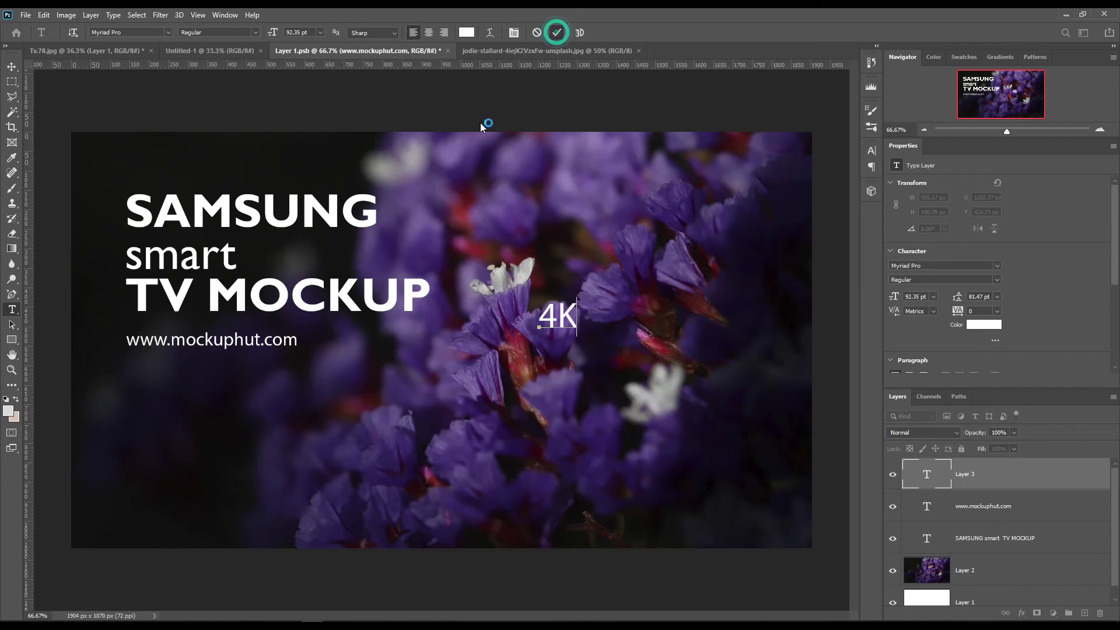
pyautogui.hotkey('ctrl', 't')
pyautogui.moveTo(577, 297); pyautogui.dragTo(720, 151)
pyautogui.moveTo(678, 256); pyautogui.dragTo(282, 452)
pyautogui.click(577, 32)
pyautogui.press('v')
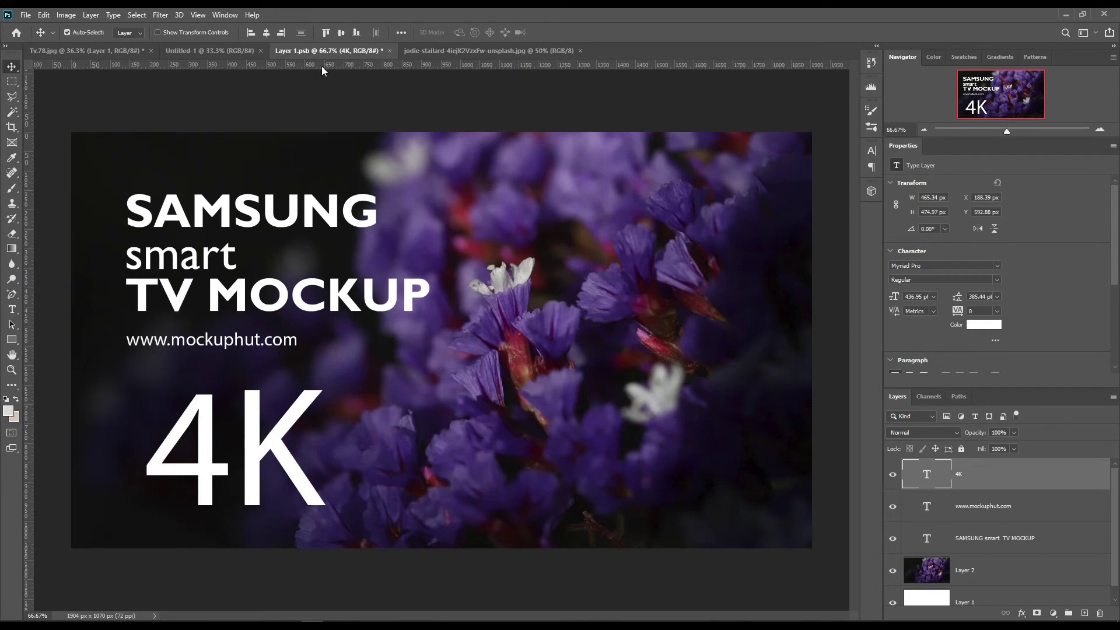
# Save the smart object contents and return to the Tv.78.jpg document
pyautogui.click(25, 15)
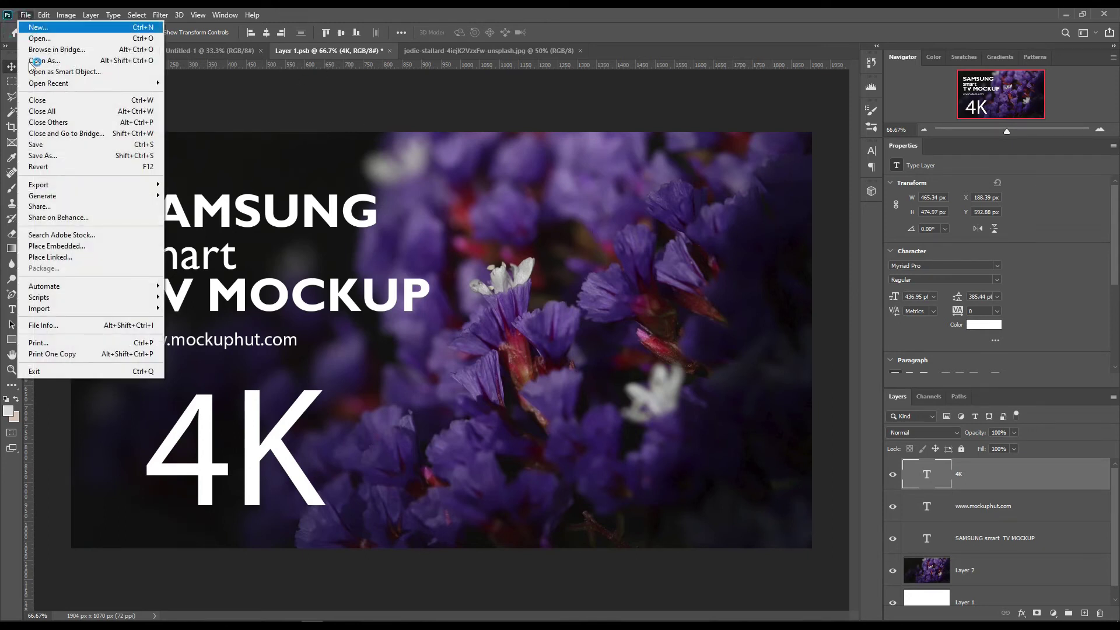
pyautogui.click(47, 146)
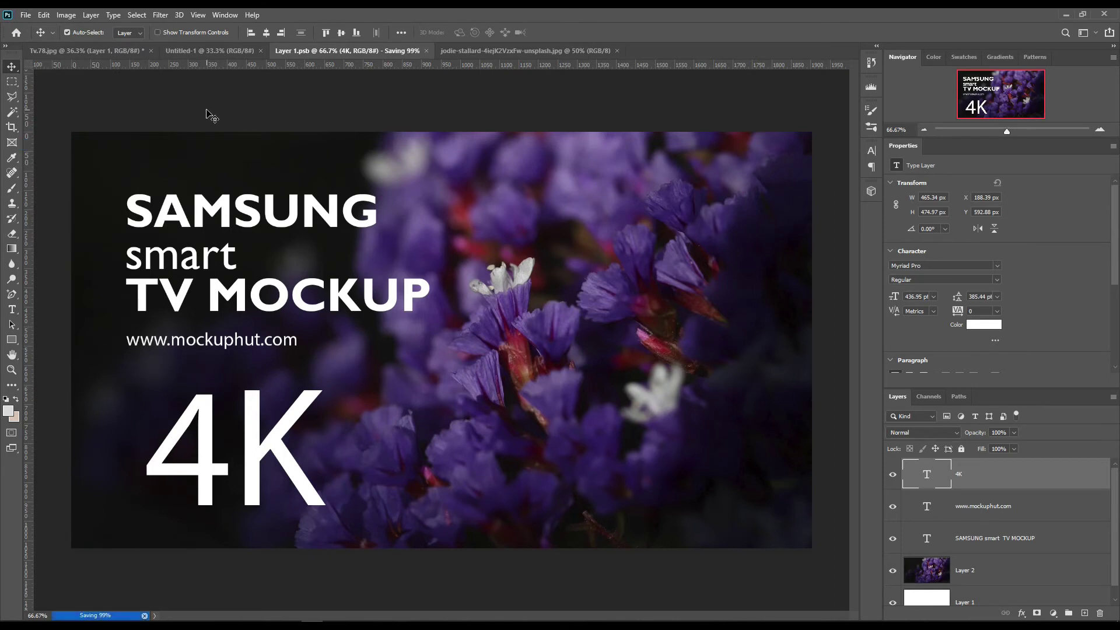
pyautogui.click(125, 51)
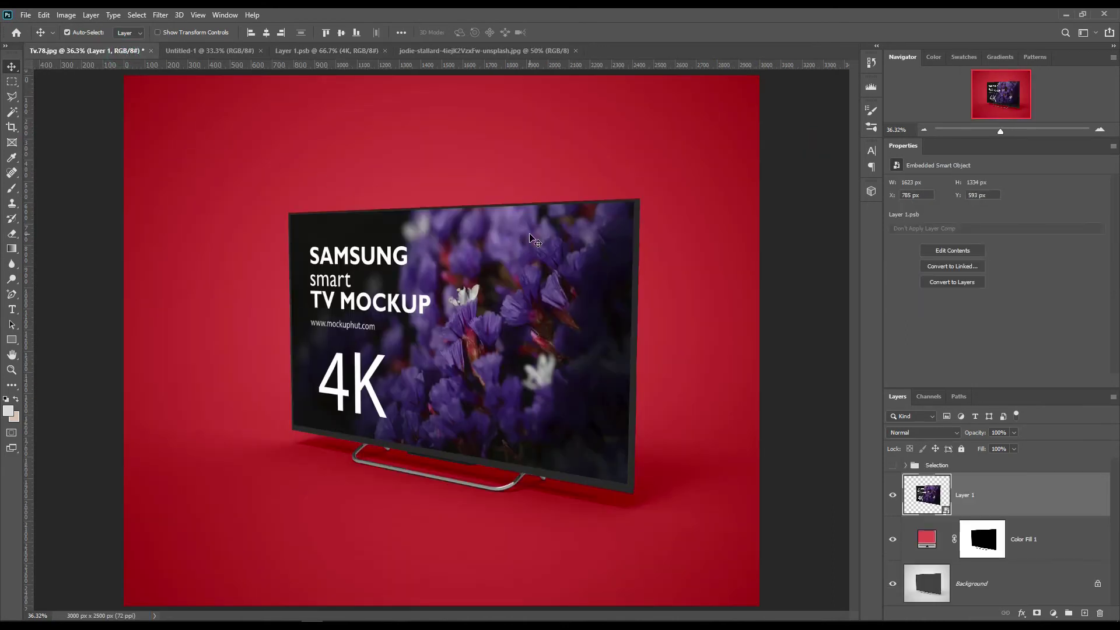
# Change the Color Fill 1 color to the purple 745da0 sampled from the flowers on the TV screen
pyautogui.doubleClick(927, 537)
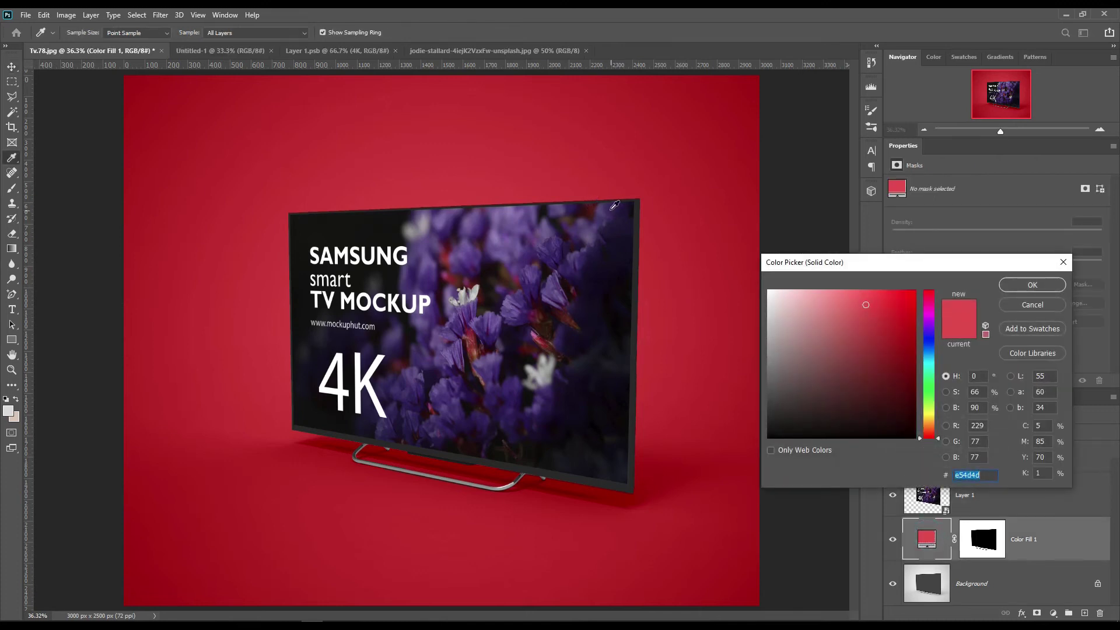
pyautogui.click(614, 205)
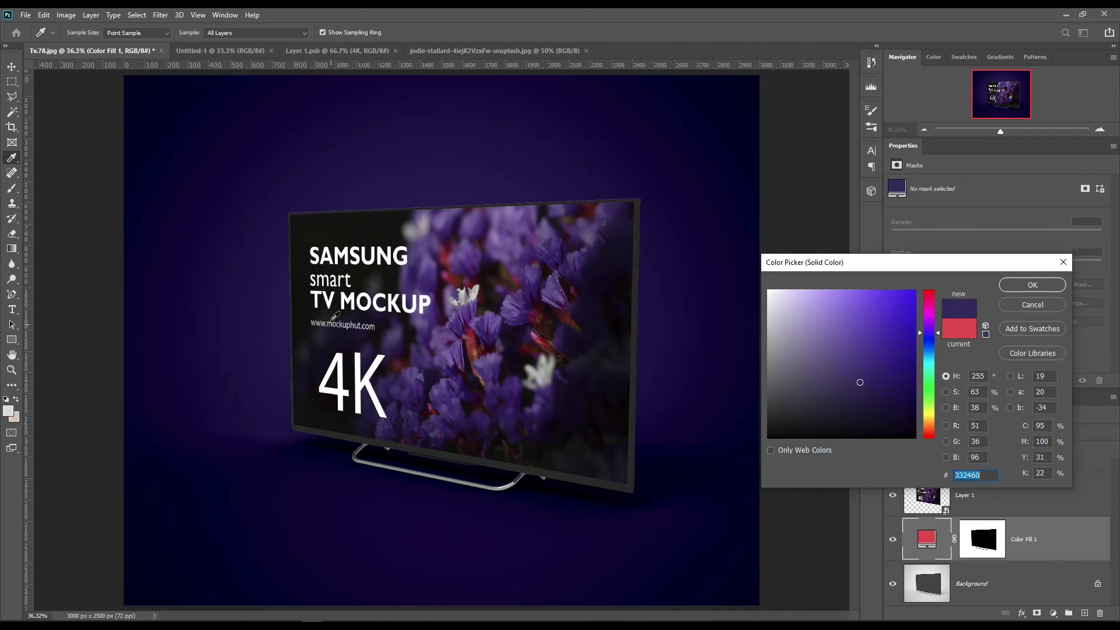
pyautogui.click(527, 224)
pyautogui.click(522, 220)
pyautogui.click(514, 218)
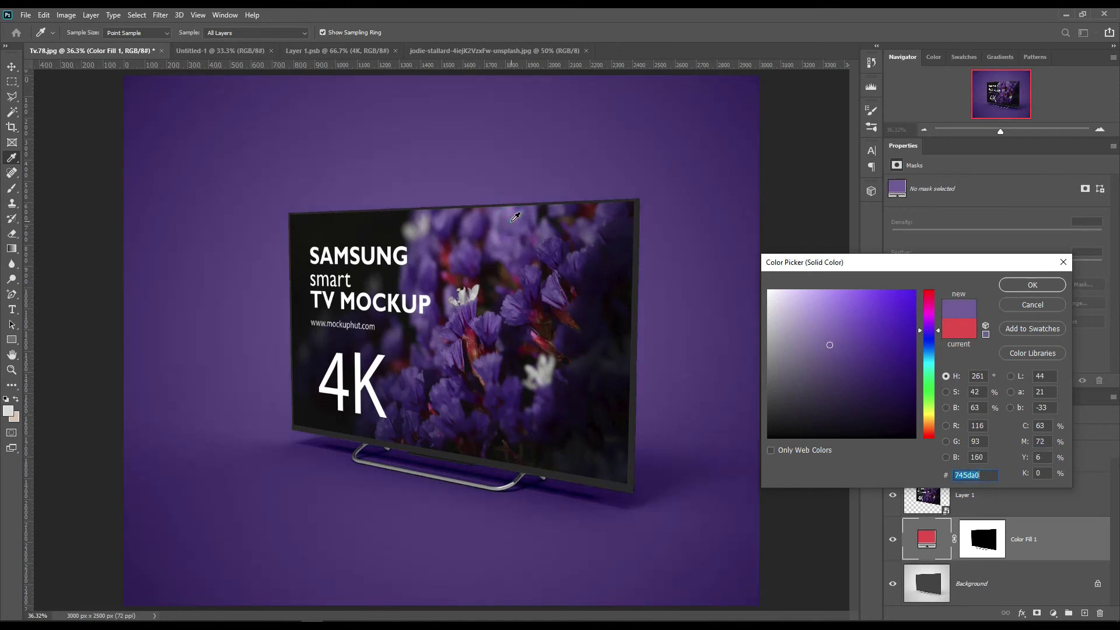
pyautogui.click(1032, 285)
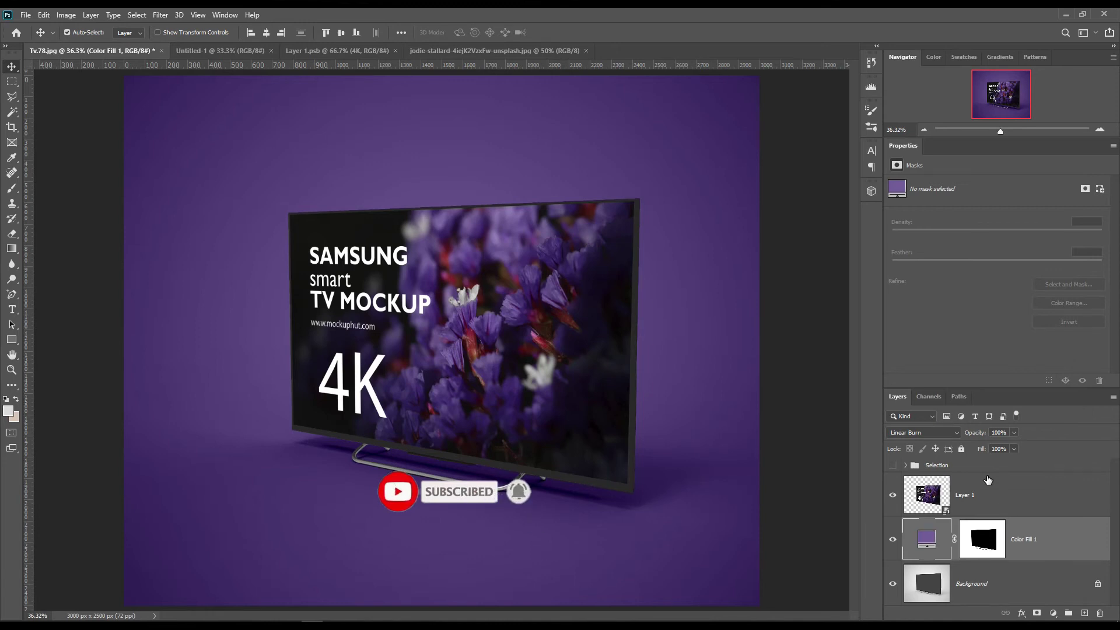
pyautogui.click(1015, 581)
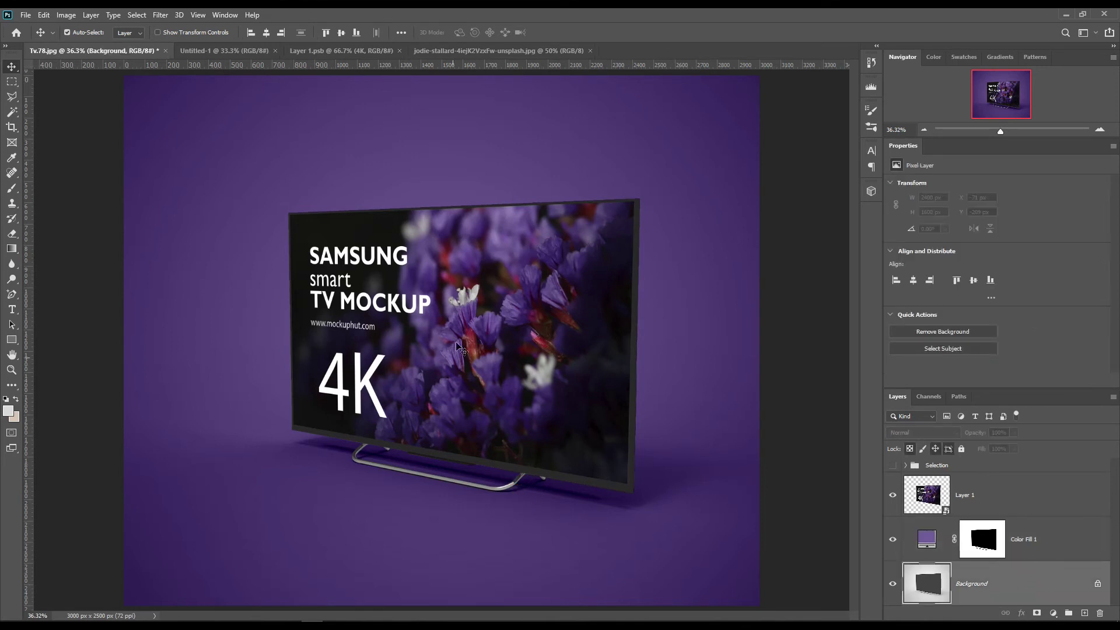
pyautogui.click(67, 16)
pyautogui.click(66, 18)
# With Layer 1 active, make a polygonal selection around the TV's right part, with a diagonal edge crossing the screen
pyautogui.click(1024, 493)
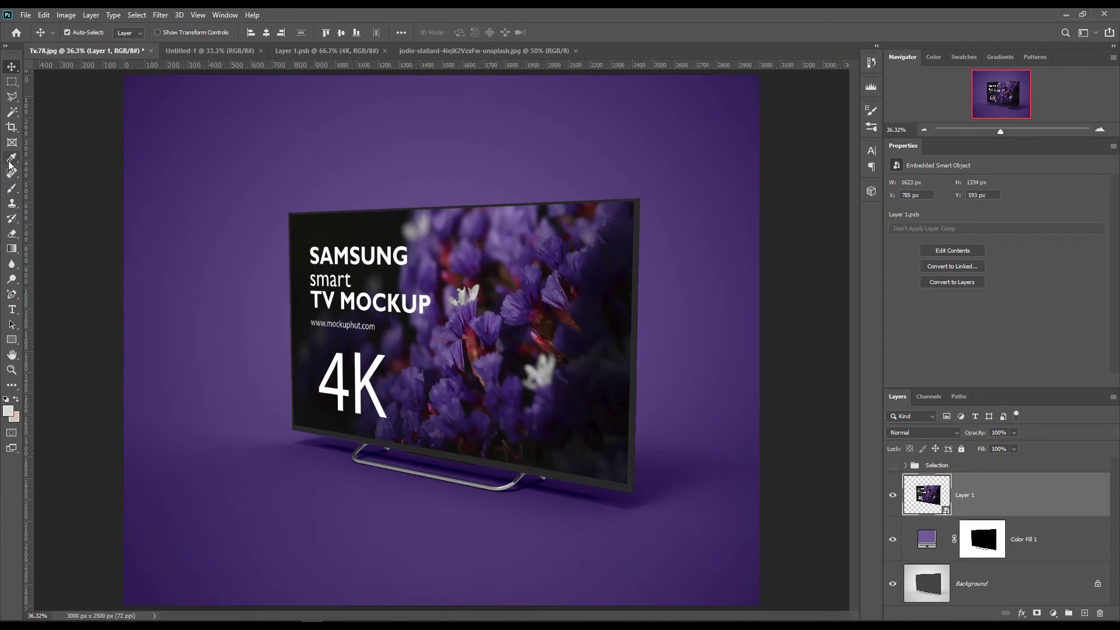
pyautogui.click(11, 96)
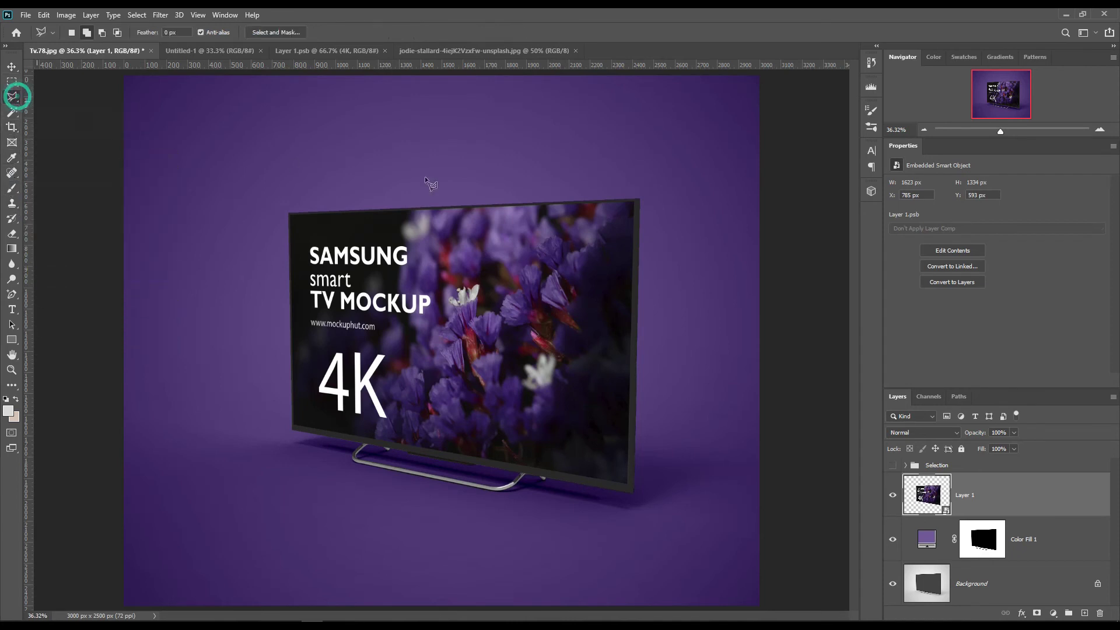
pyautogui.click(421, 197)
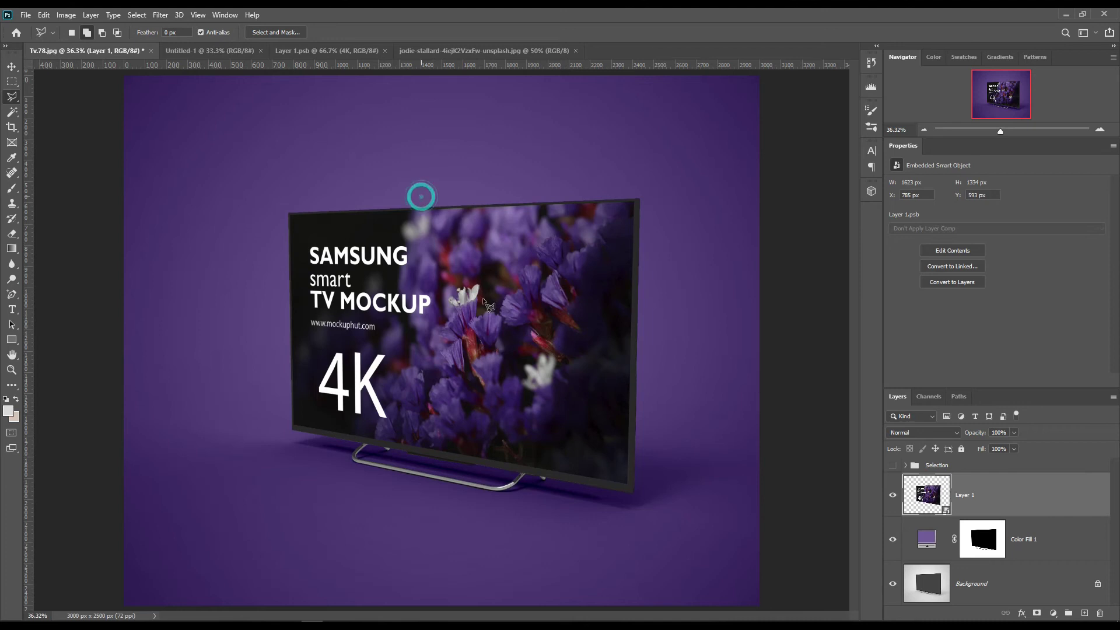
pyautogui.click(531, 485)
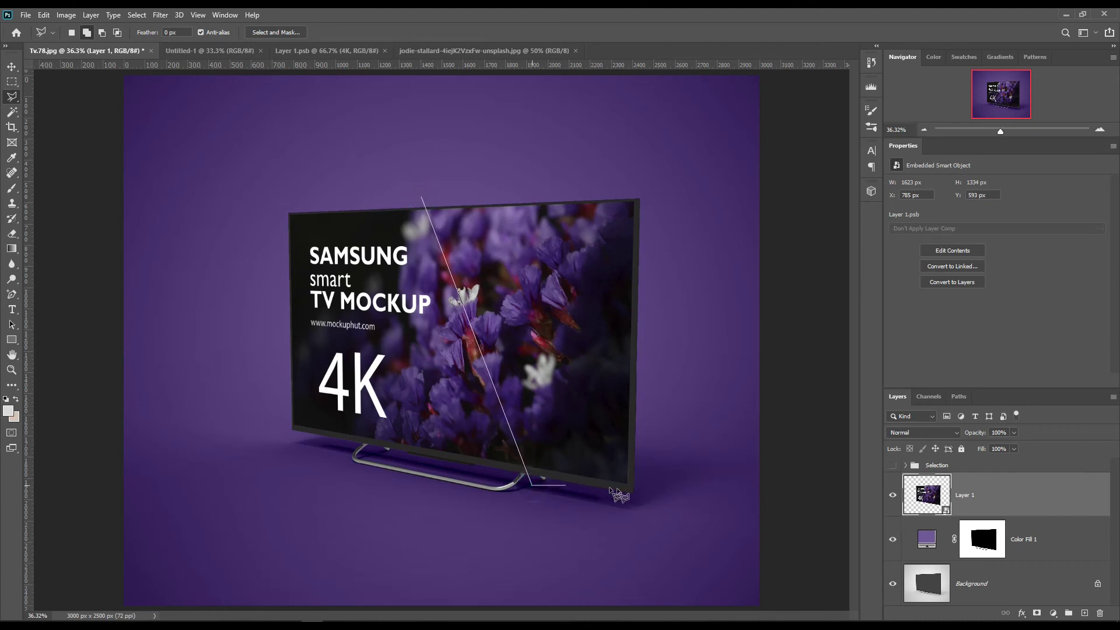
pyautogui.click(647, 502)
pyautogui.click(660, 166)
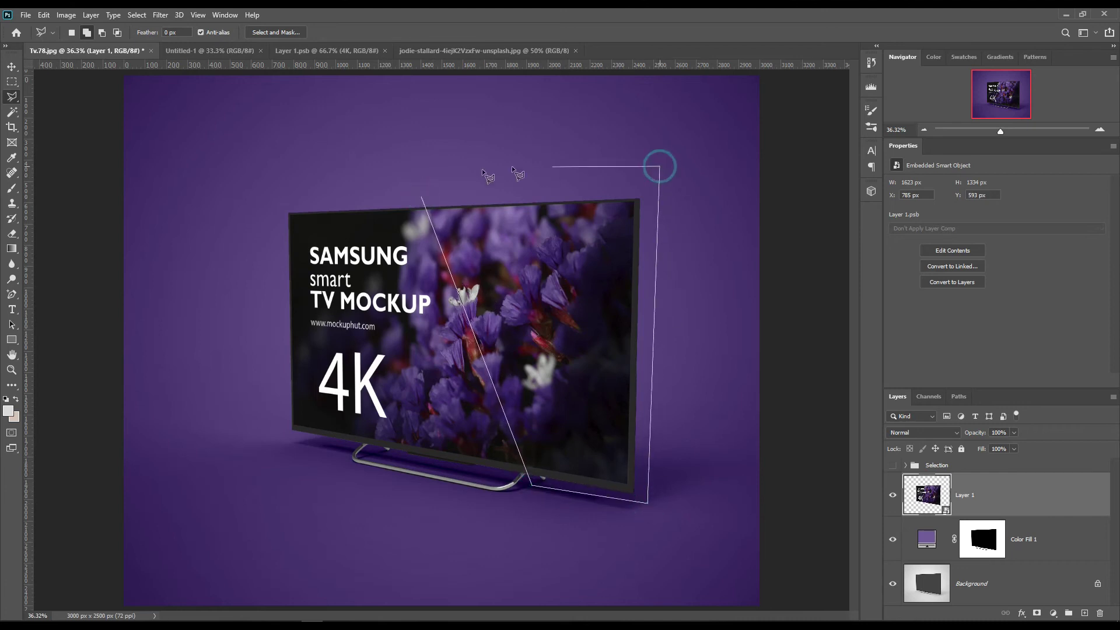
pyautogui.click(421, 187)
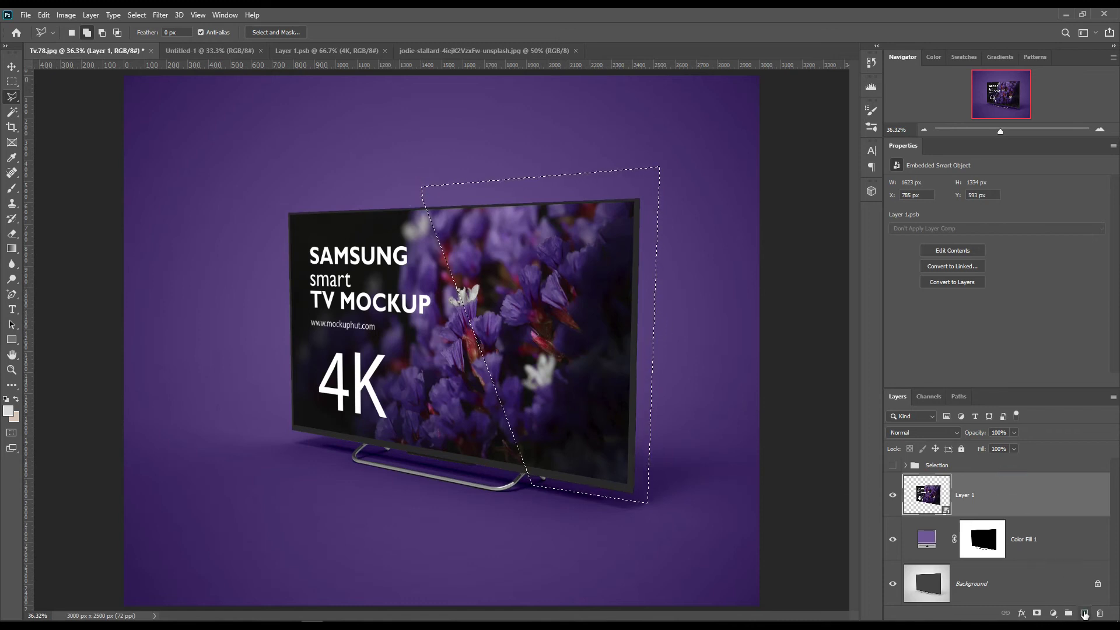
# Create a new layer above Layer 1, set the background color to white, fill the selection with it, and deselect
pyautogui.click(1084, 613)
pyautogui.click(1034, 500)
pyautogui.click(16, 399)
pyautogui.click(13, 416)
pyautogui.moveTo(791, 301); pyautogui.dragTo(759, 268)
pyautogui.click(1032, 285)
pyautogui.press('l')
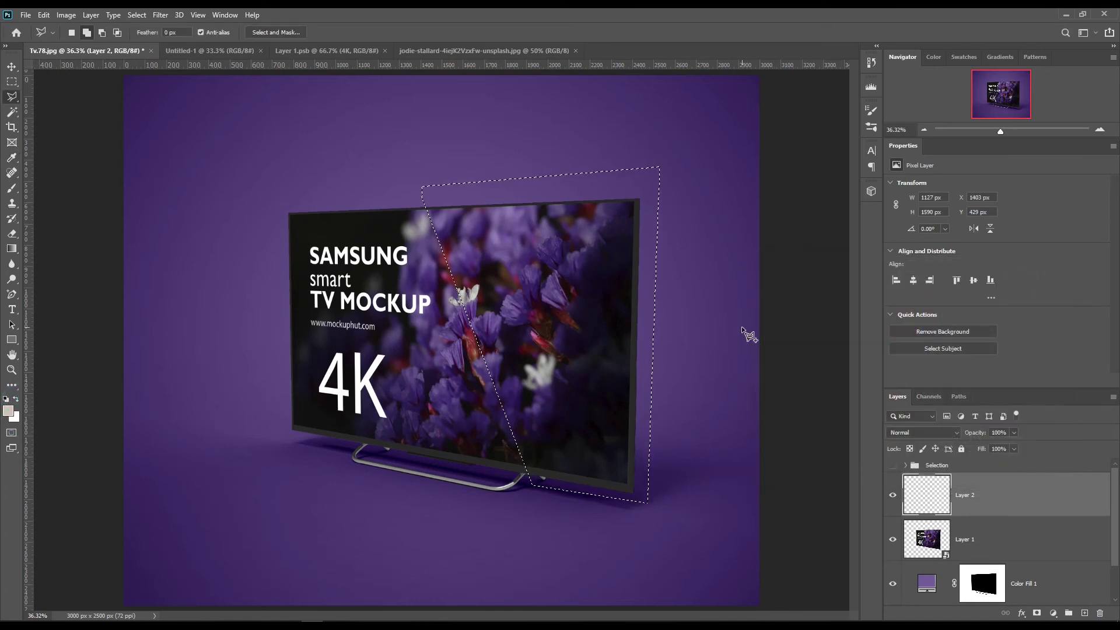
pyautogui.hotkey('ctrl', 'BackSpace')
pyautogui.hotkey('ctrl', 'd')
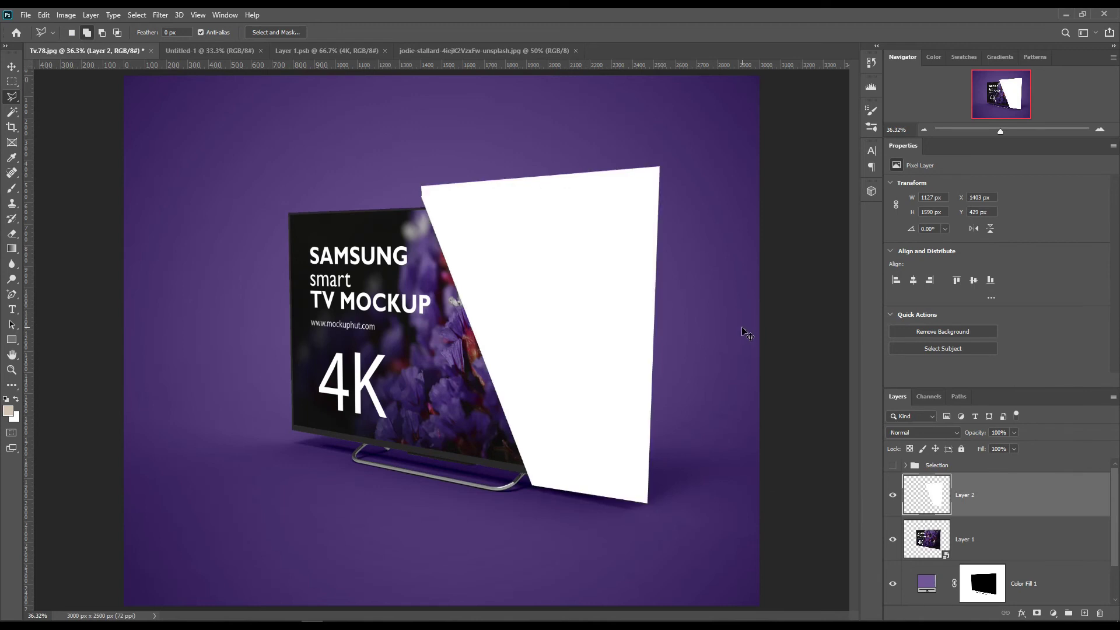
# Clip the white Layer 2 to Layer 1 with a clipping mask
pyautogui.rightClick(1049, 506)
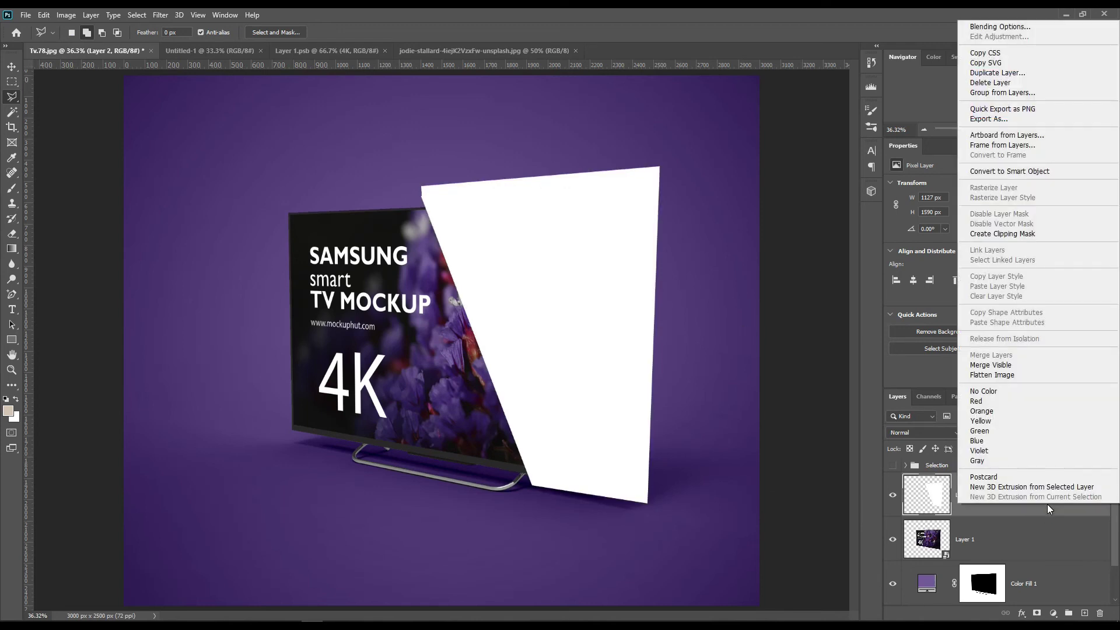
pyautogui.click(1013, 239)
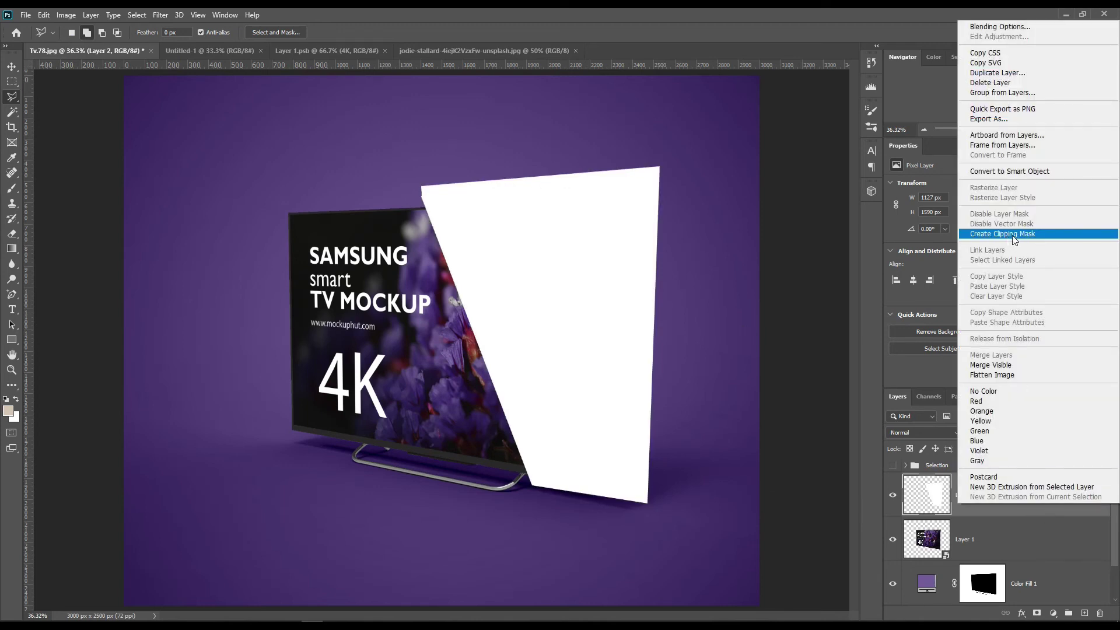
pyautogui.click(1012, 235)
pyautogui.click(1030, 497)
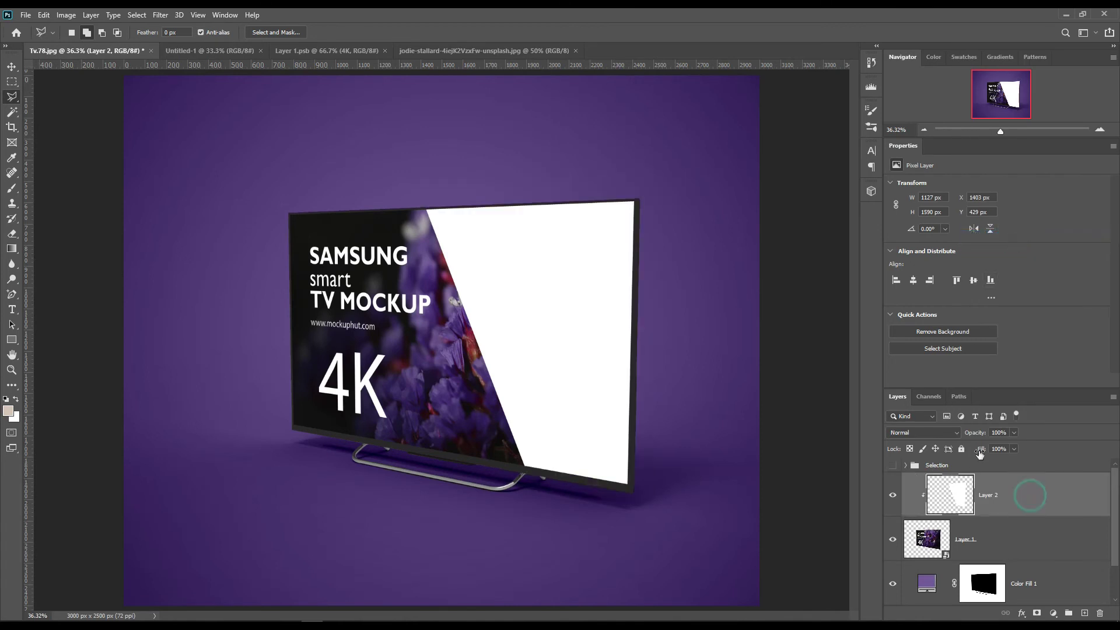
# Set Layer 2's blend mode to Screen and its opacity to 17%
pyautogui.click(955, 434)
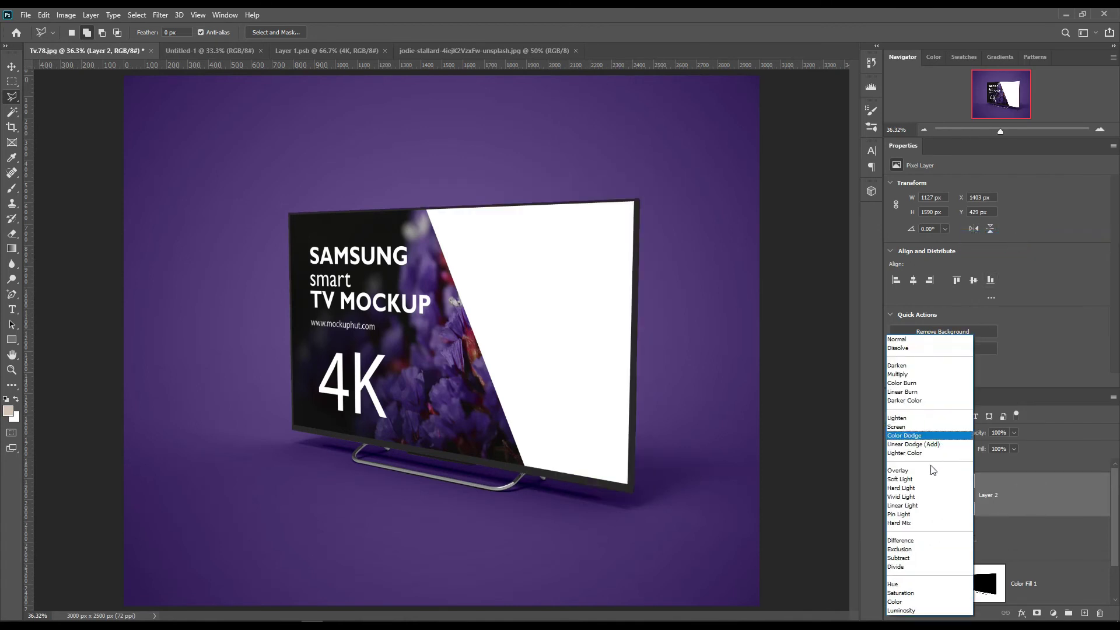
pyautogui.click(897, 427)
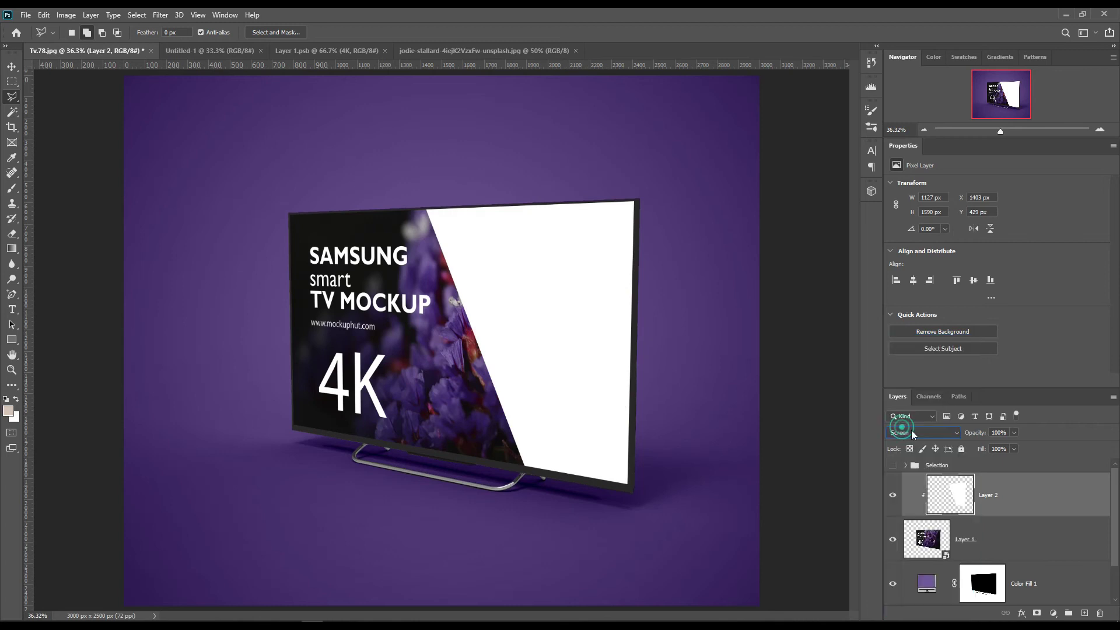
pyautogui.moveTo(976, 432)
pyautogui.mouseDown()
pyautogui.moveTo(958, 433)
pyautogui.moveTo(978, 435)
pyautogui.moveTo(968, 434)
pyautogui.mouseUp()
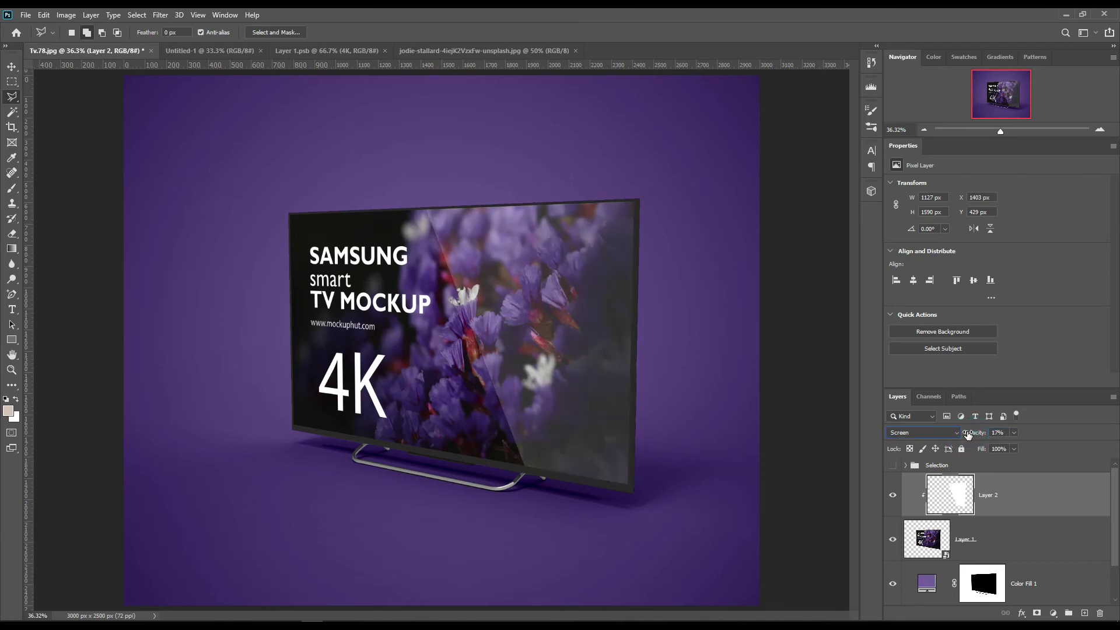
# Add a layer mask to Layer 2 and paint out the reflection over the screen's lower-right area with a soft black 1400 px brush
pyautogui.click(1036, 613)
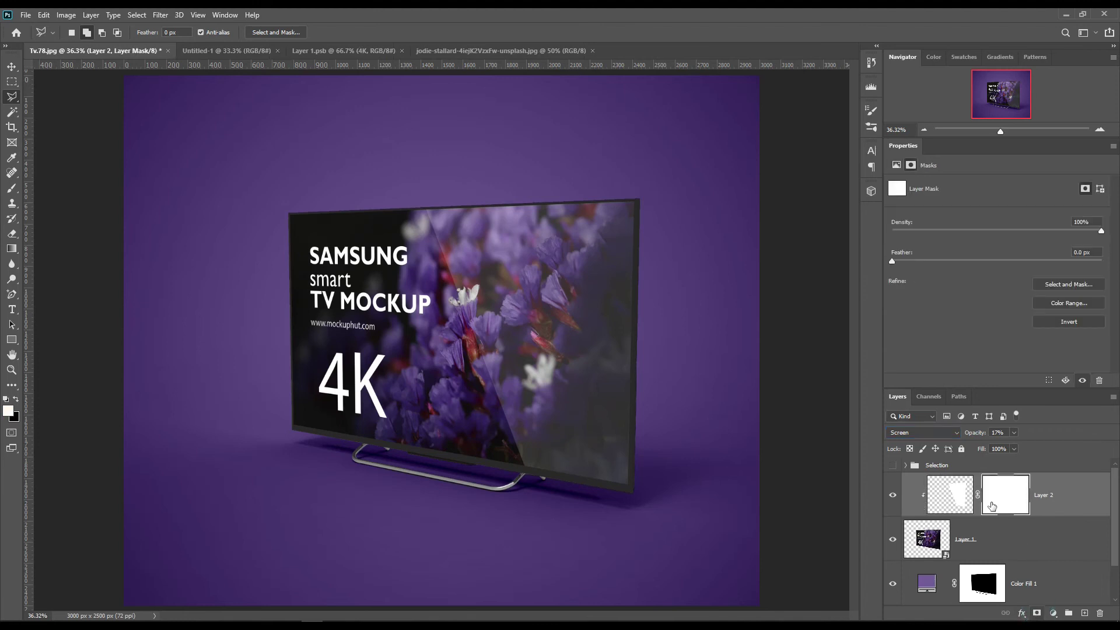
pyautogui.click(12, 187)
pyautogui.click(8, 411)
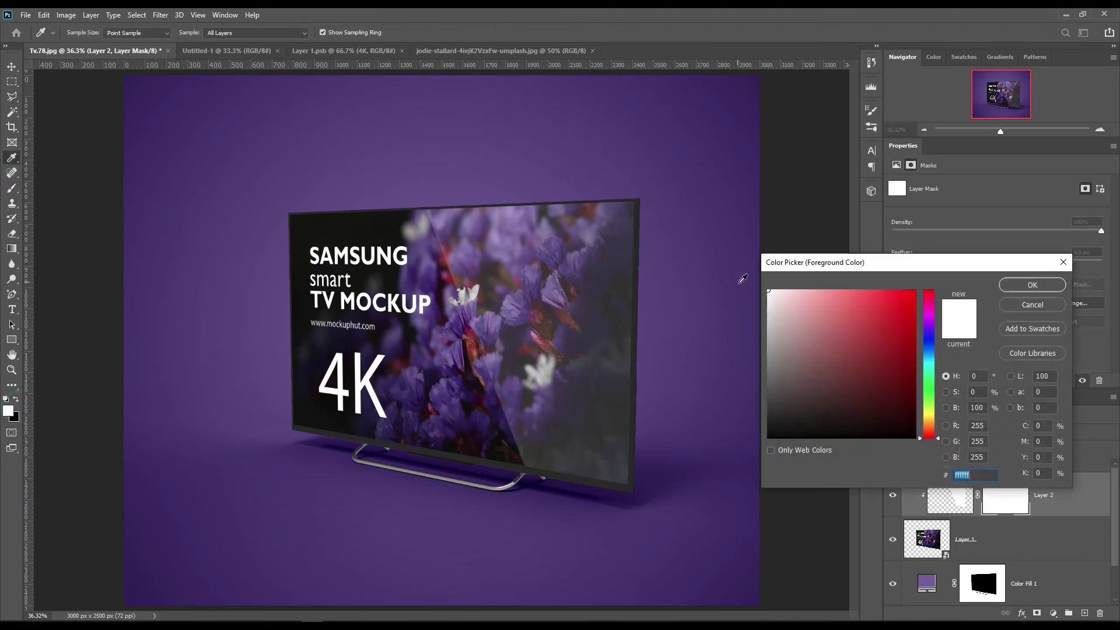
pyautogui.moveTo(776, 376); pyautogui.dragTo(767, 438)
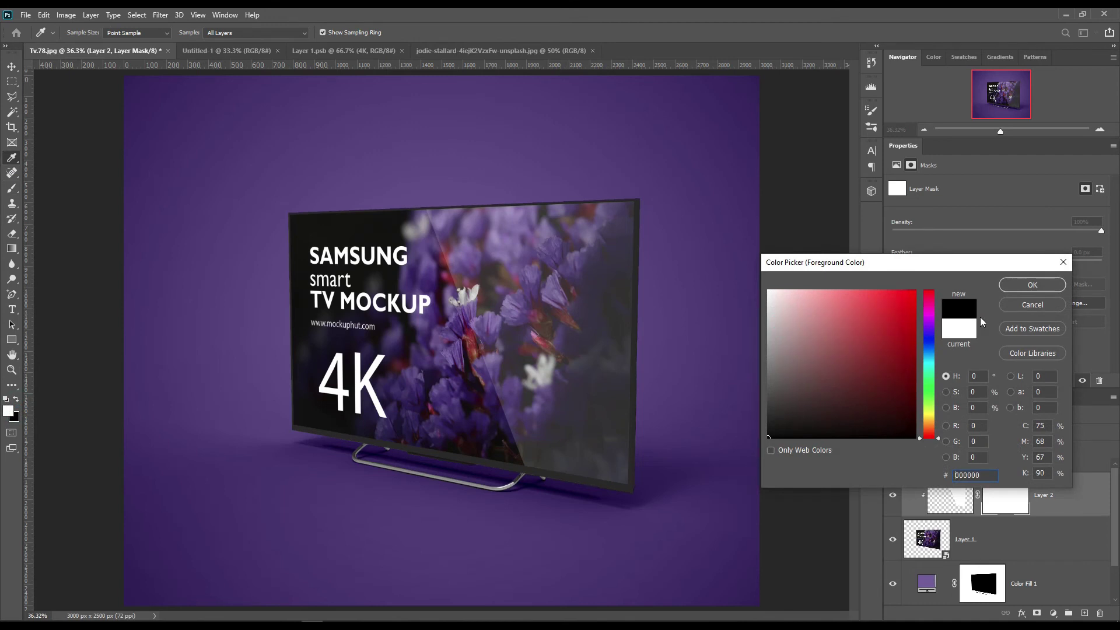
pyautogui.click(1030, 284)
pyautogui.click(584, 437)
pyautogui.click(516, 463)
pyautogui.click(565, 452)
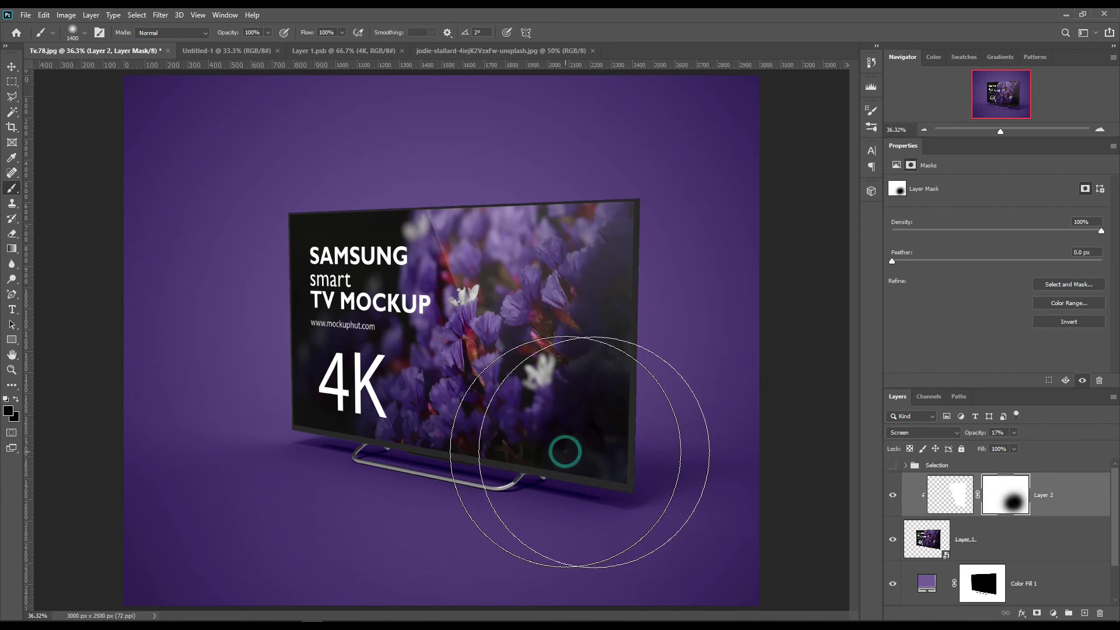
# Set Layer 2's opacity to 30% and deselect the layer
pyautogui.moveTo(974, 436); pyautogui.dragTo(977, 435)
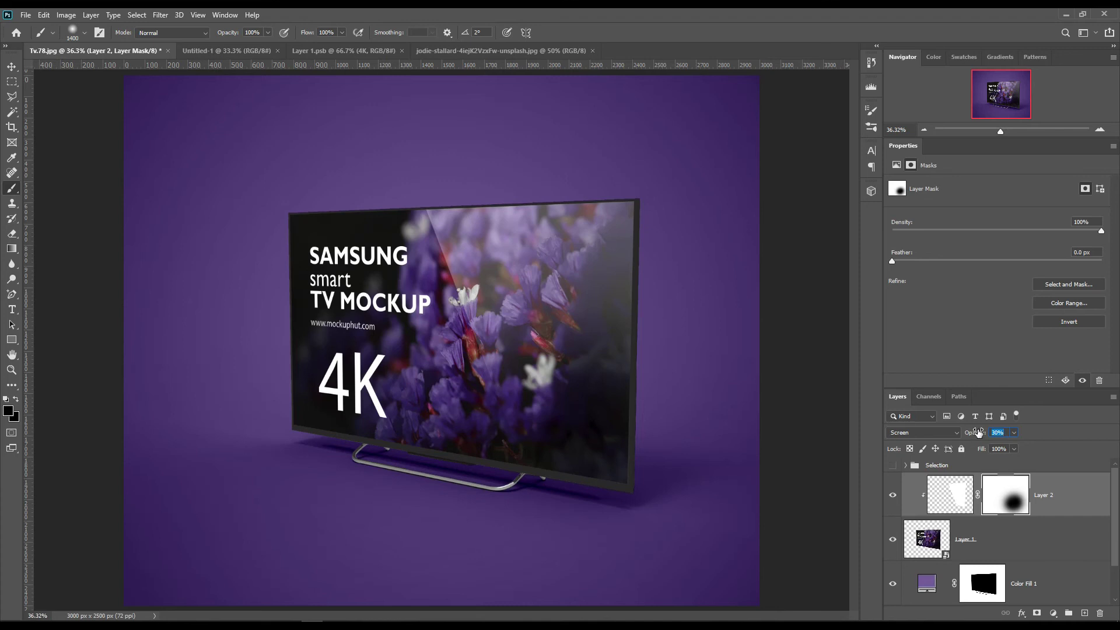
pyautogui.click(12, 67)
pyautogui.click(803, 385)
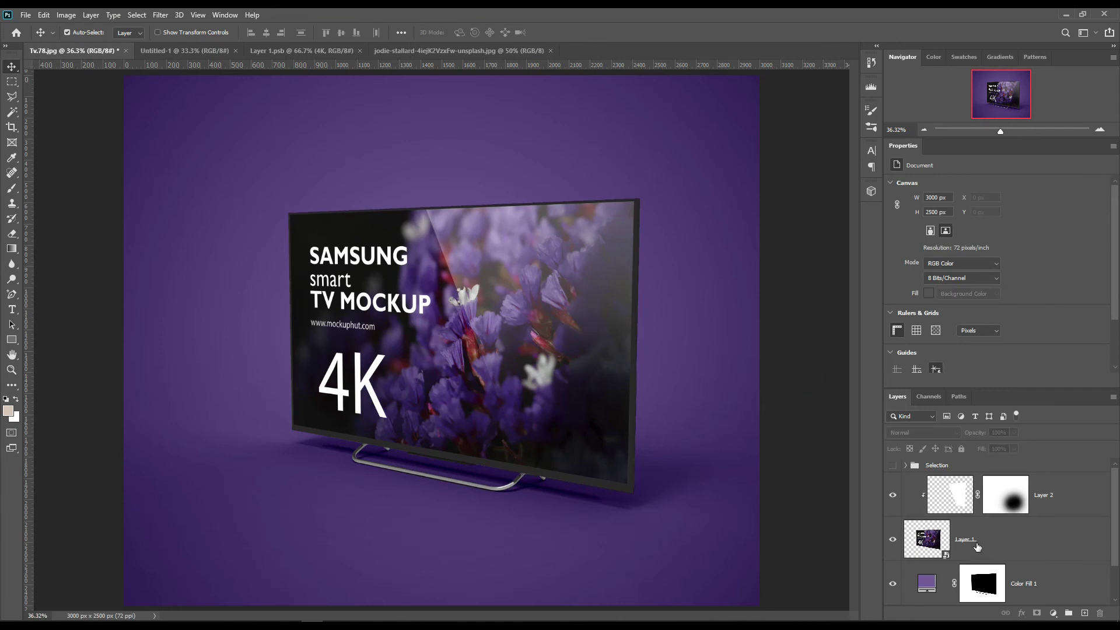
pyautogui.click(825, 424)
pyautogui.click(1077, 501)
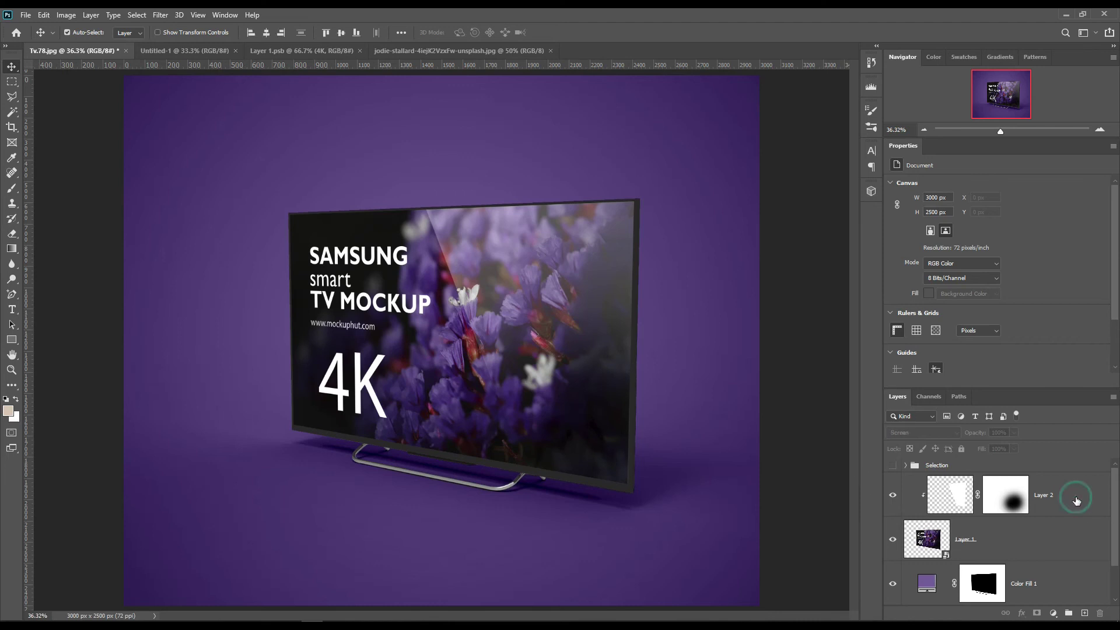
# Add a Bevel & Emboss style to Layer 1 with a shading angle of -149° and an altitude of 53°
pyautogui.click(1027, 546)
pyautogui.click(1022, 613)
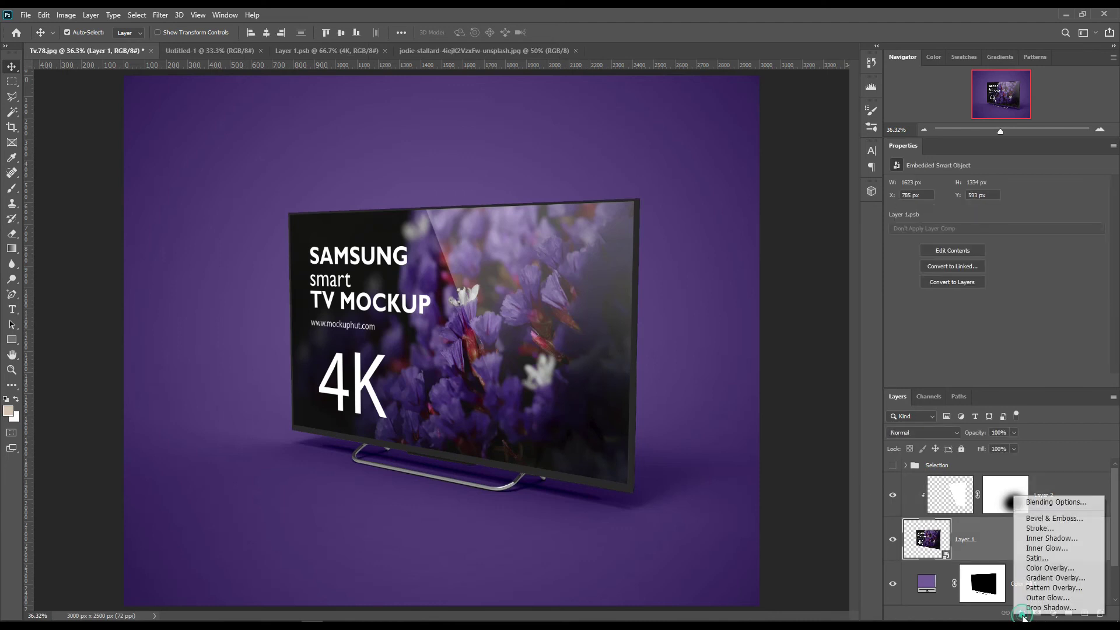
pyautogui.click(1055, 518)
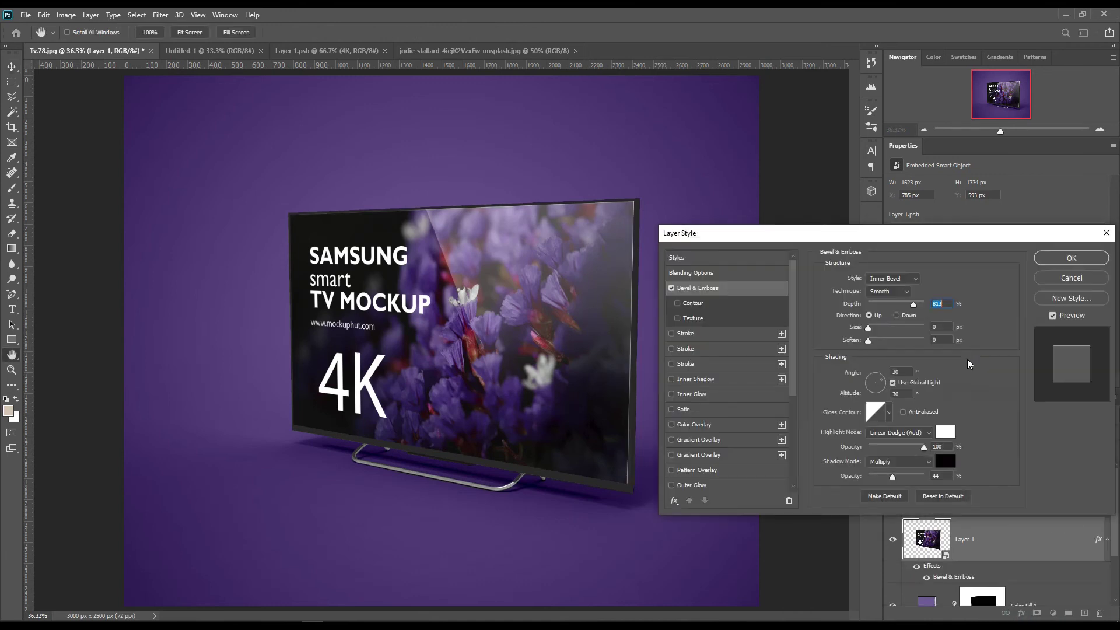
pyautogui.moveTo(884, 385); pyautogui.dragTo(873, 389)
pyautogui.click(873, 389)
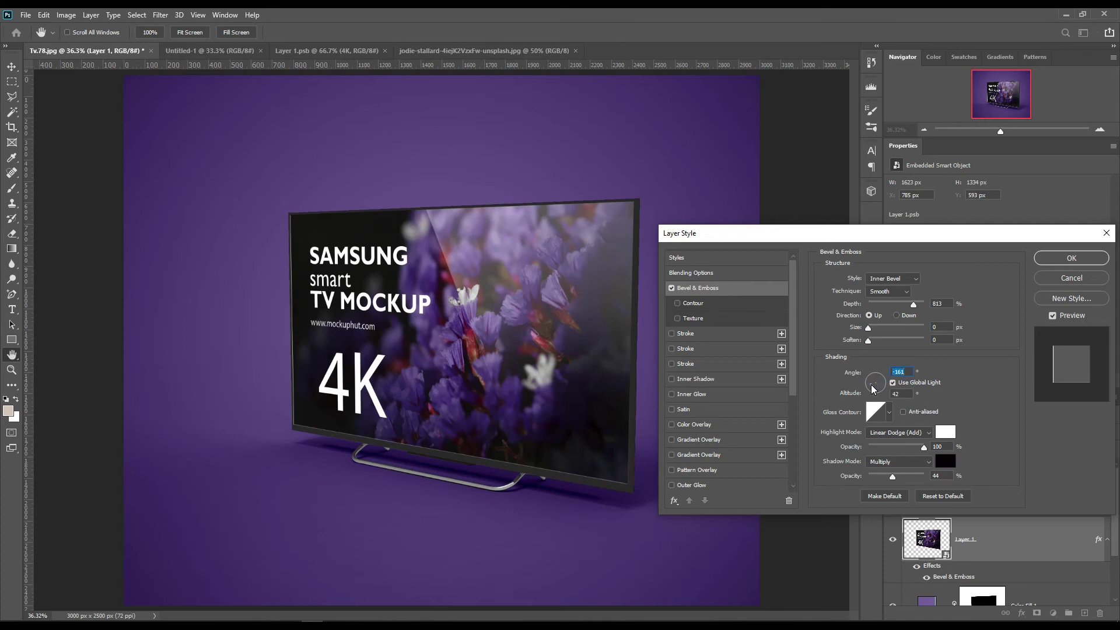
pyautogui.click(873, 389)
pyautogui.click(870, 386)
pyautogui.click(871, 385)
pyautogui.click(872, 385)
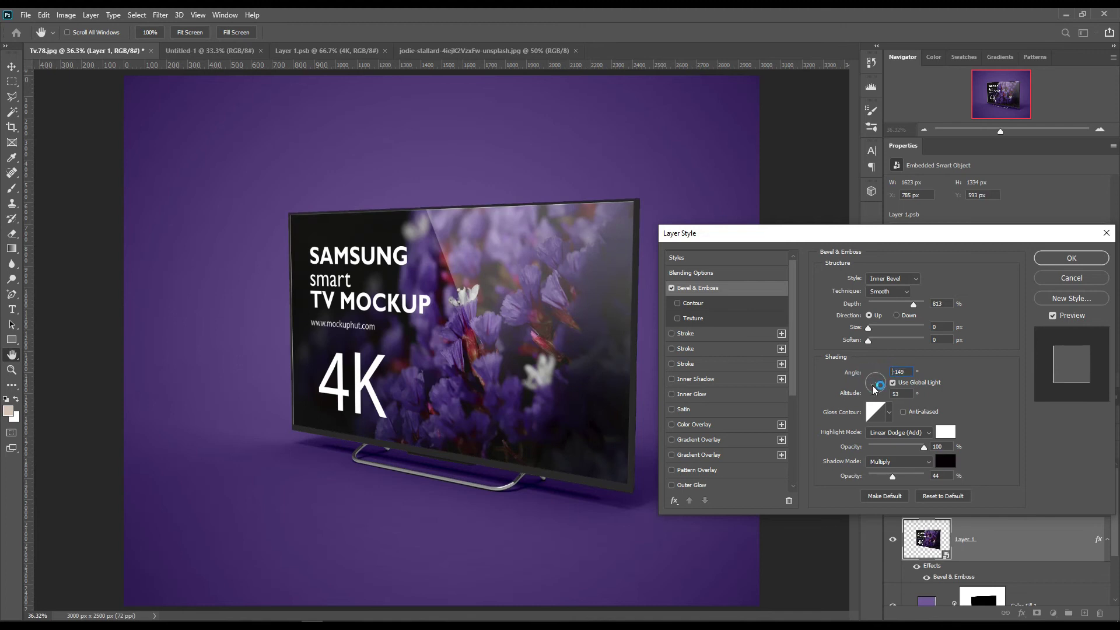
# Set the bevel's highlight and shadow opacities to 93% and its soften value to 5 px, and apply the style
pyautogui.moveTo(892, 476); pyautogui.dragTo(912, 448)
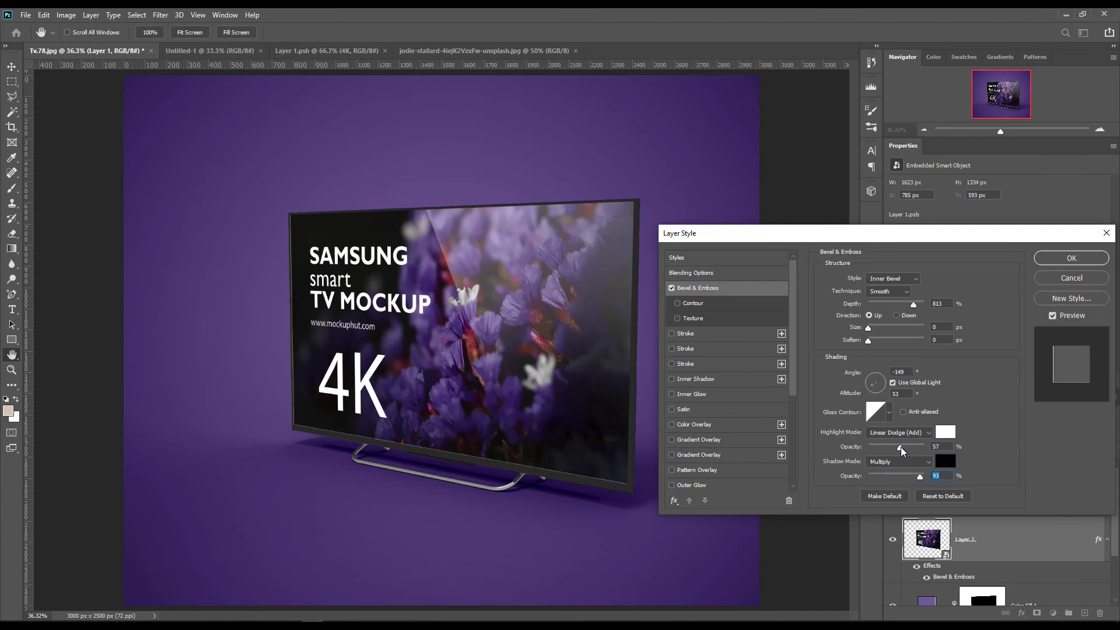
pyautogui.click(901, 446)
pyautogui.moveTo(868, 342); pyautogui.dragTo(885, 344)
pyautogui.moveTo(900, 447); pyautogui.dragTo(921, 446)
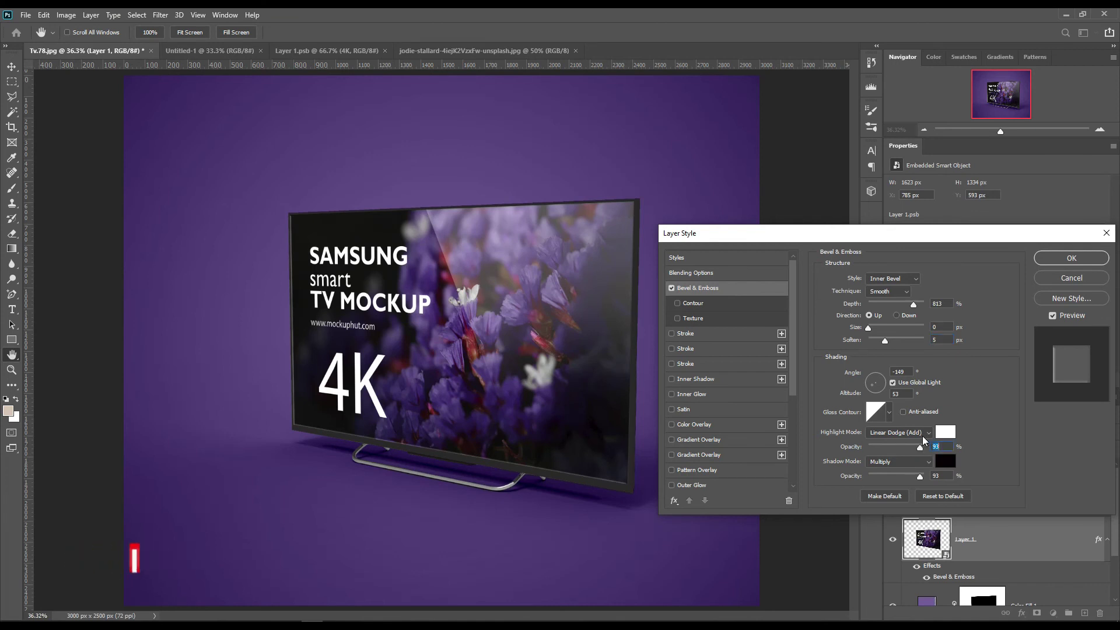
pyautogui.click(1070, 257)
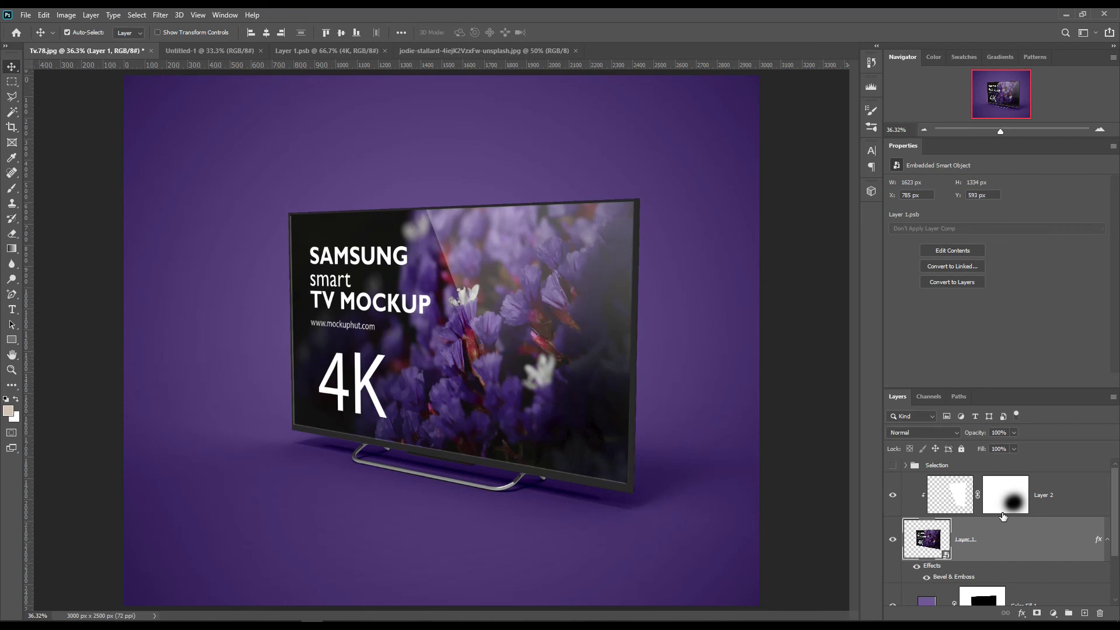
# Change the Color Fill 1 background color to the lighter purple #a792d0
pyautogui.scroll(-2, 1003, 516)
pyautogui.doubleClick(927, 547)
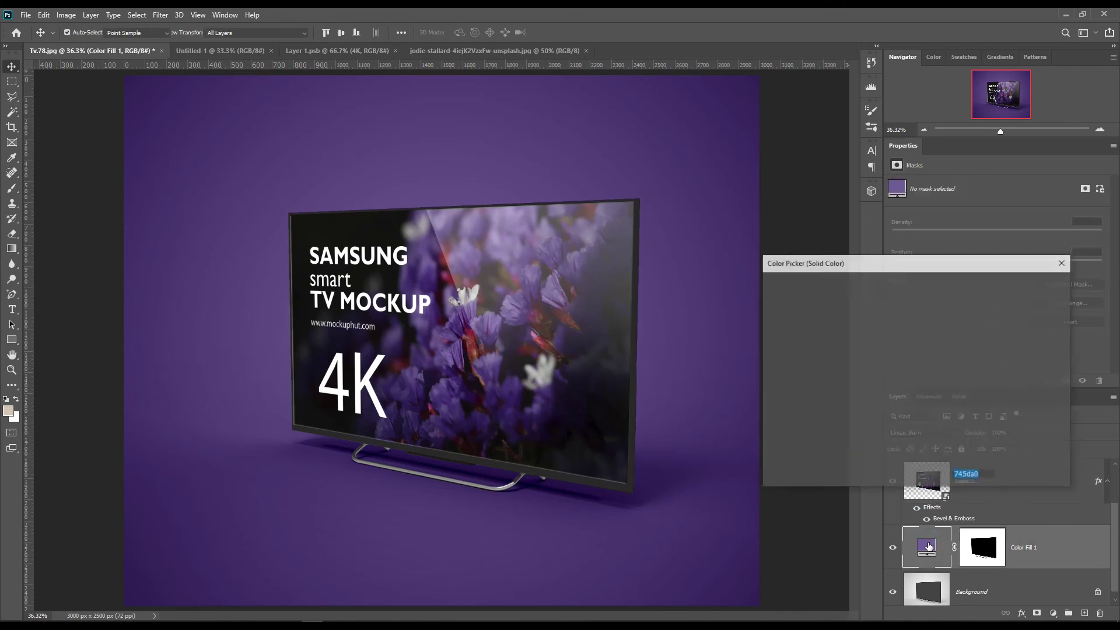
pyautogui.moveTo(828, 344)
pyautogui.mouseDown()
pyautogui.moveTo(806, 319)
pyautogui.moveTo(789, 317)
pyautogui.moveTo(793, 327)
pyautogui.mouseUp()
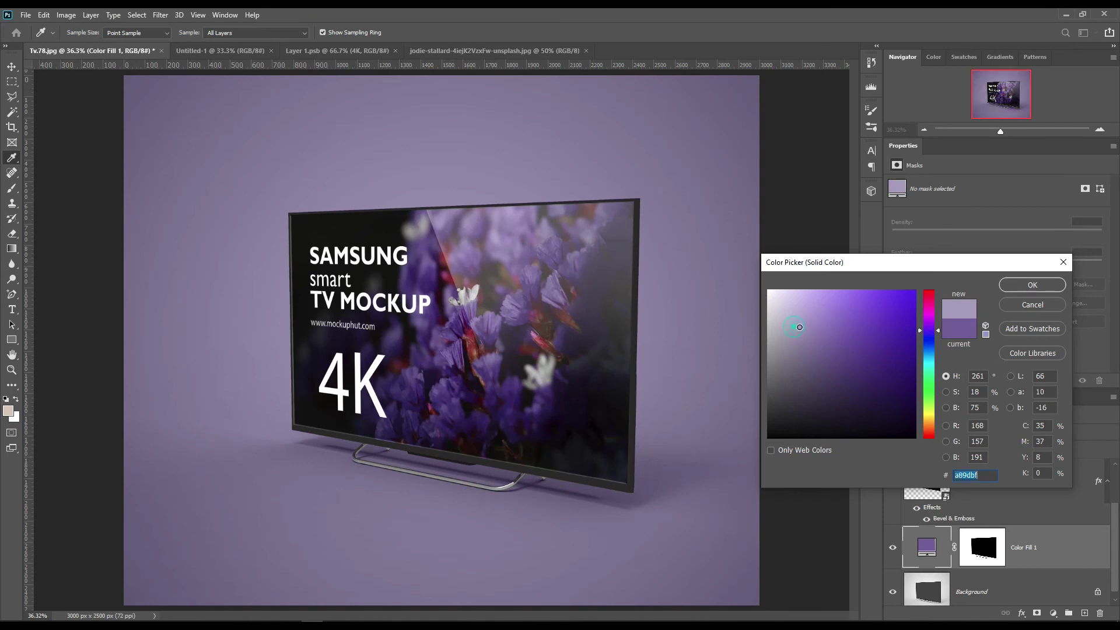
pyautogui.moveTo(794, 327); pyautogui.dragTo(813, 317)
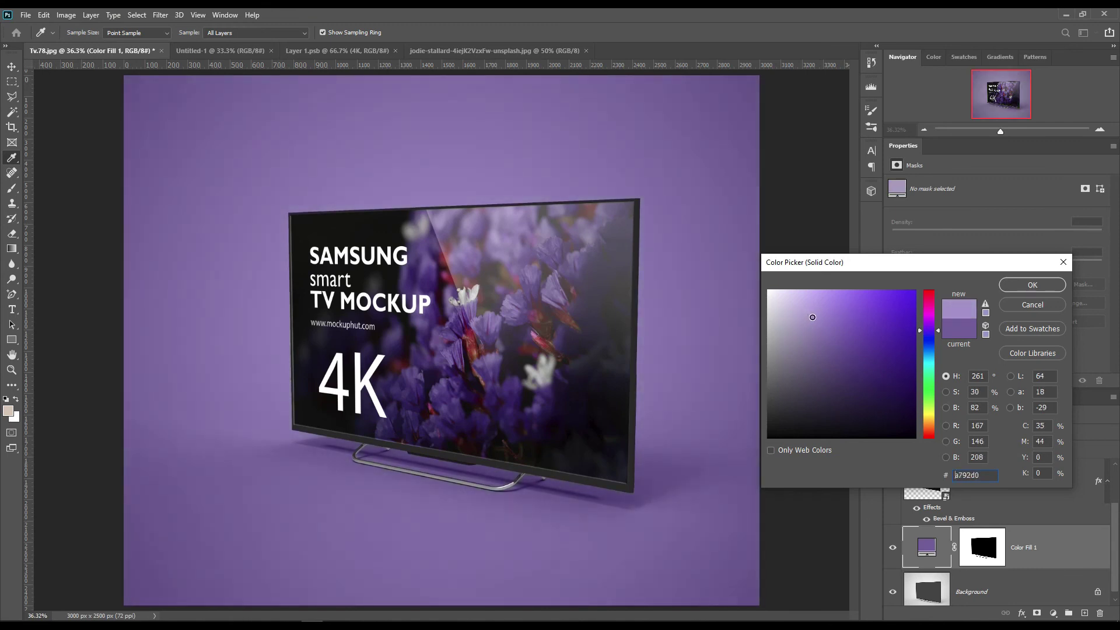
pyautogui.click(1028, 287)
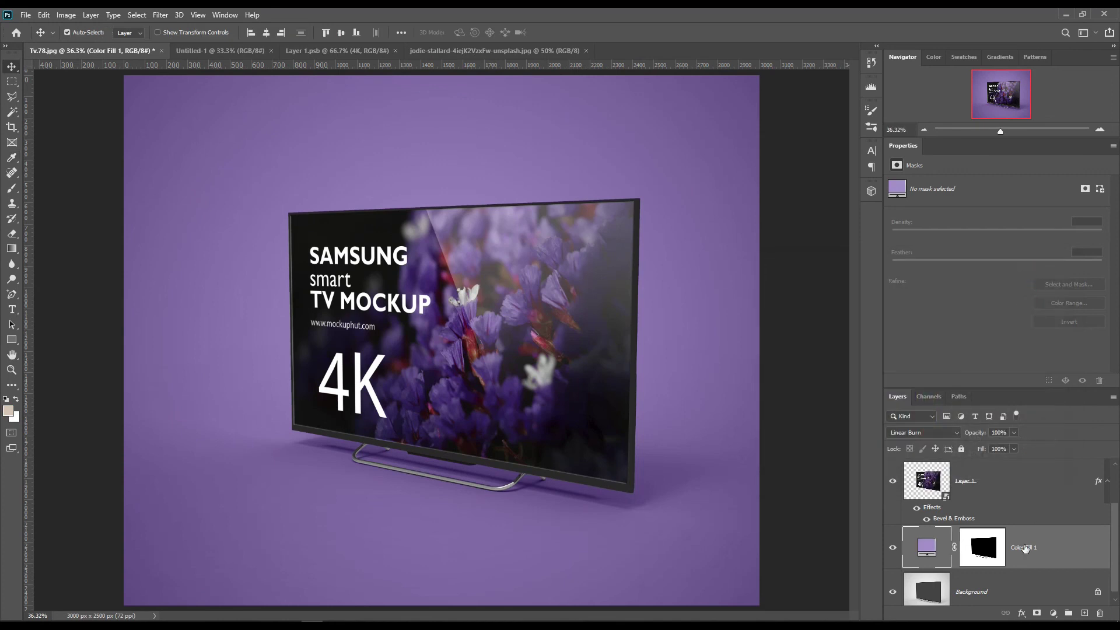
# Give the Color Fill 1 layer a red label and rename it BG Color
pyautogui.rightClick(1052, 548)
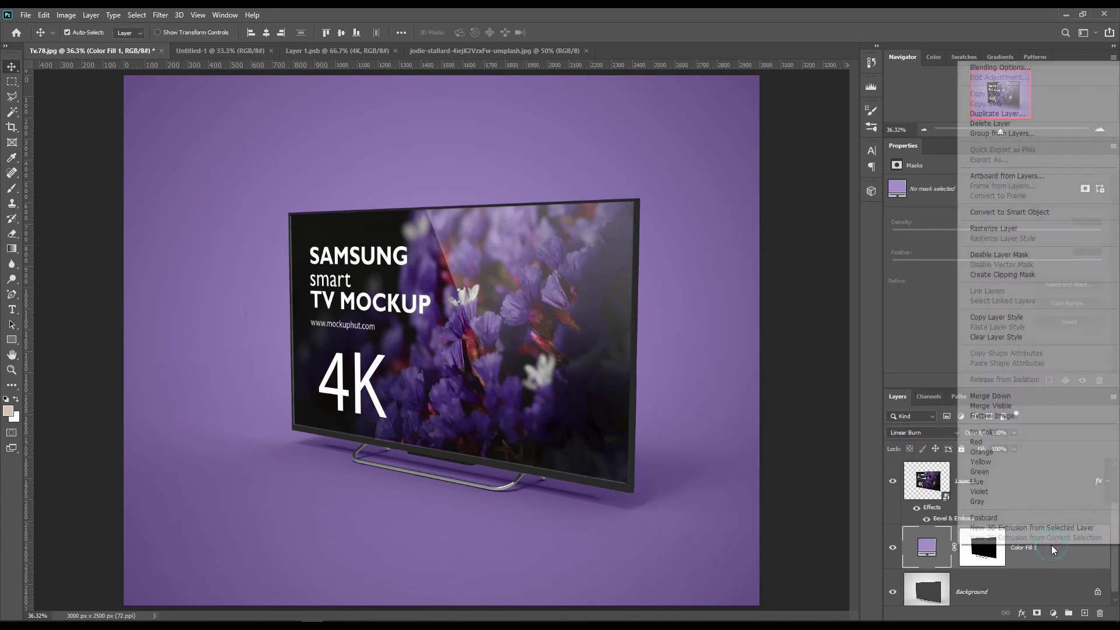
pyautogui.click(991, 444)
pyautogui.doubleClick(1024, 550)
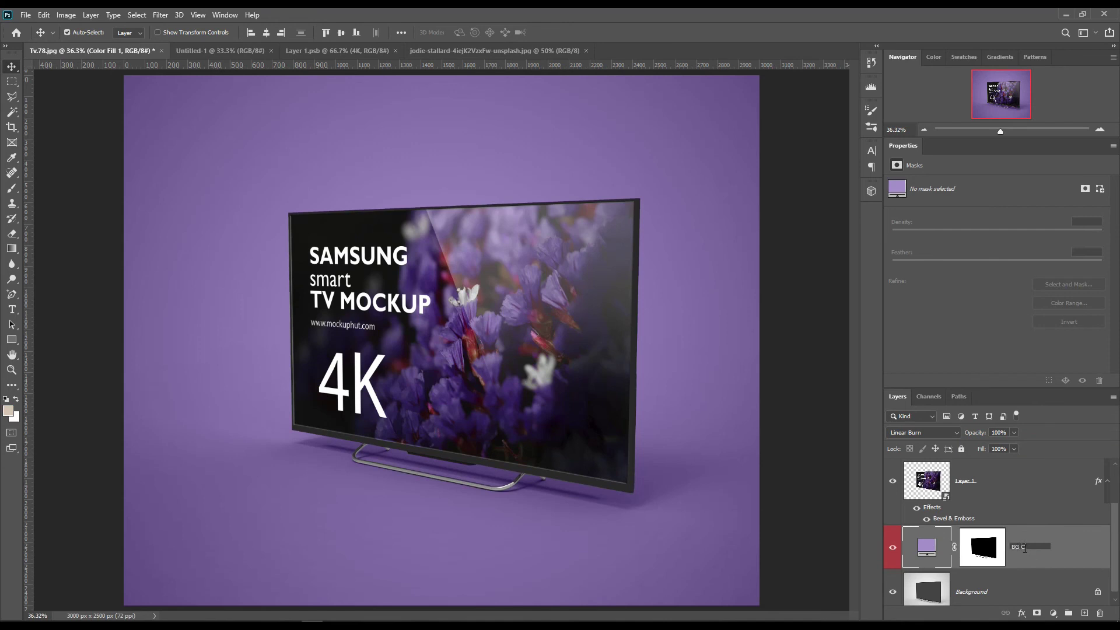
pyautogui.press('Return')
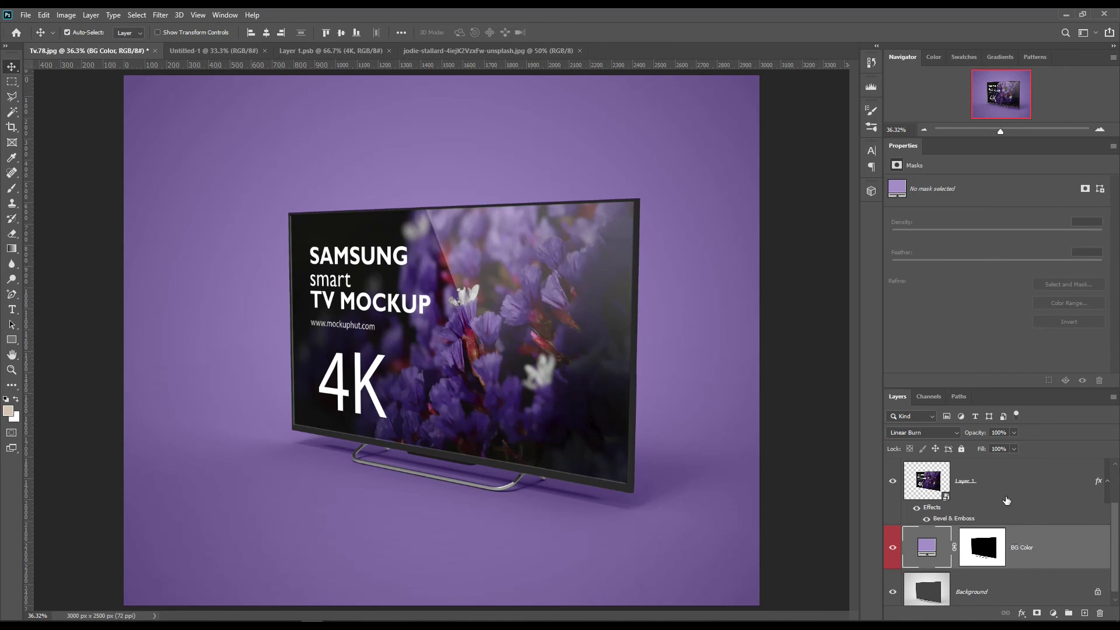
# Give the Layer 1 smart object a red label and rename it SCREEN
pyautogui.rightClick(1064, 488)
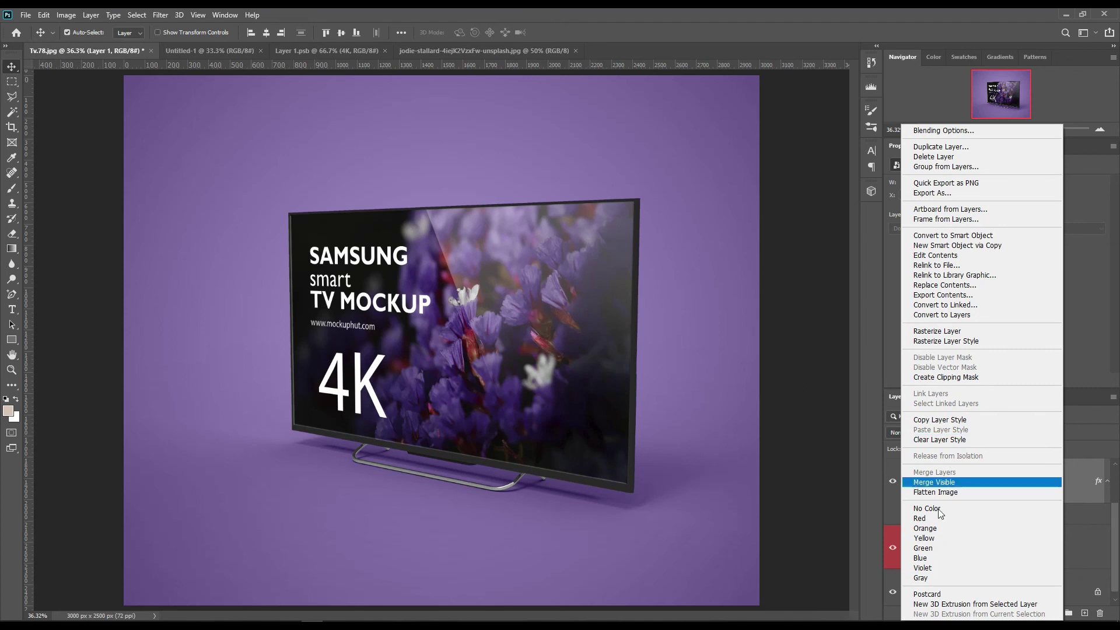
pyautogui.click(957, 518)
pyautogui.doubleClick(968, 480)
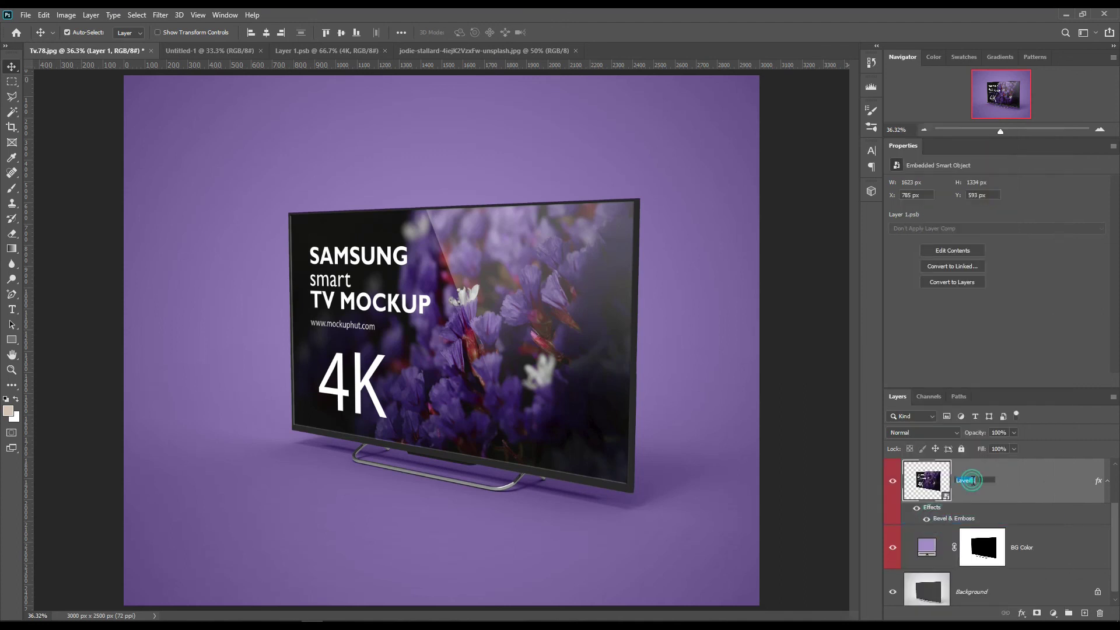
pyautogui.write('SCREEN')
pyautogui.press('Return')
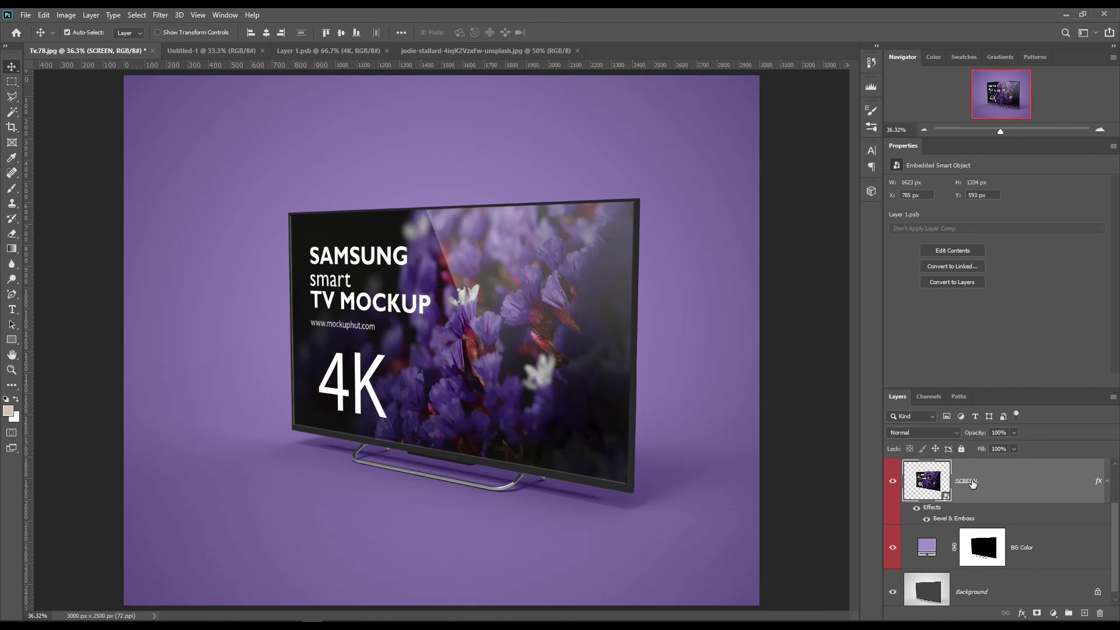
# Rename the reflection layer, Layer 2, to Light
pyautogui.scroll(3, 983, 514)
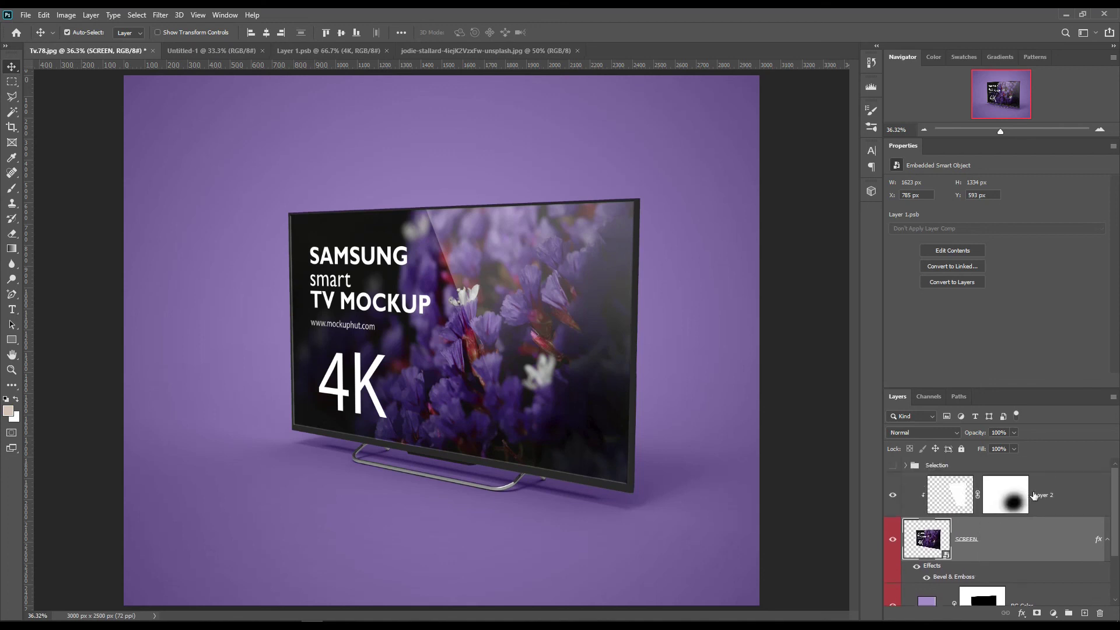
pyautogui.doubleClick(1035, 495)
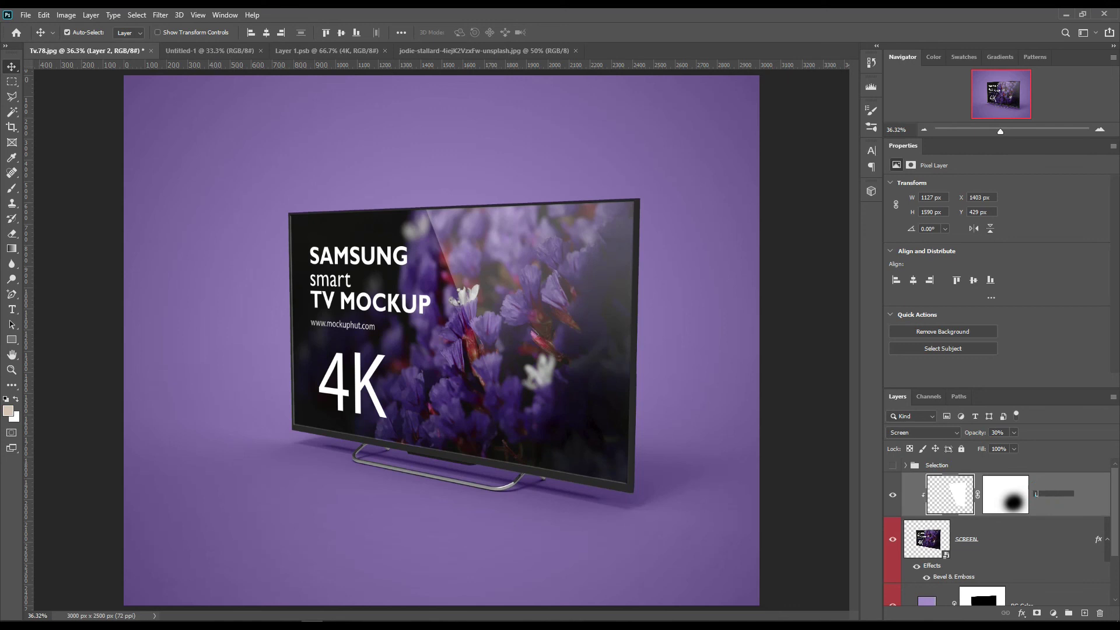
pyautogui.write('Light')
pyautogui.press('Return')
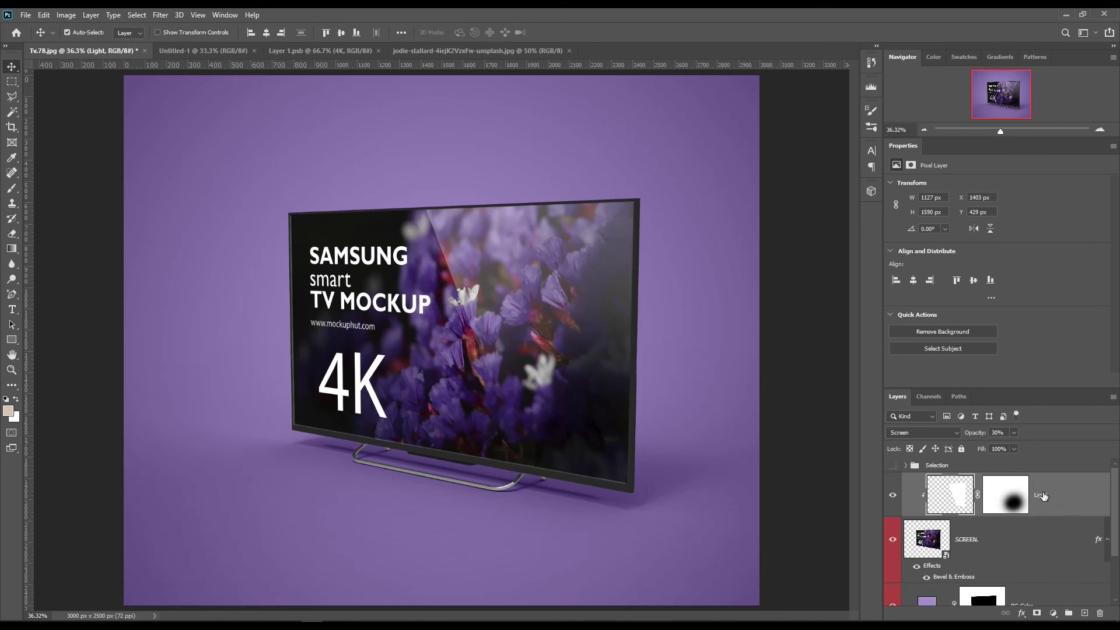
# Apply a slight Gaussian Blur to the Light layer's pixel content, not its mask
pyautogui.click(938, 490)
pyautogui.click(160, 15)
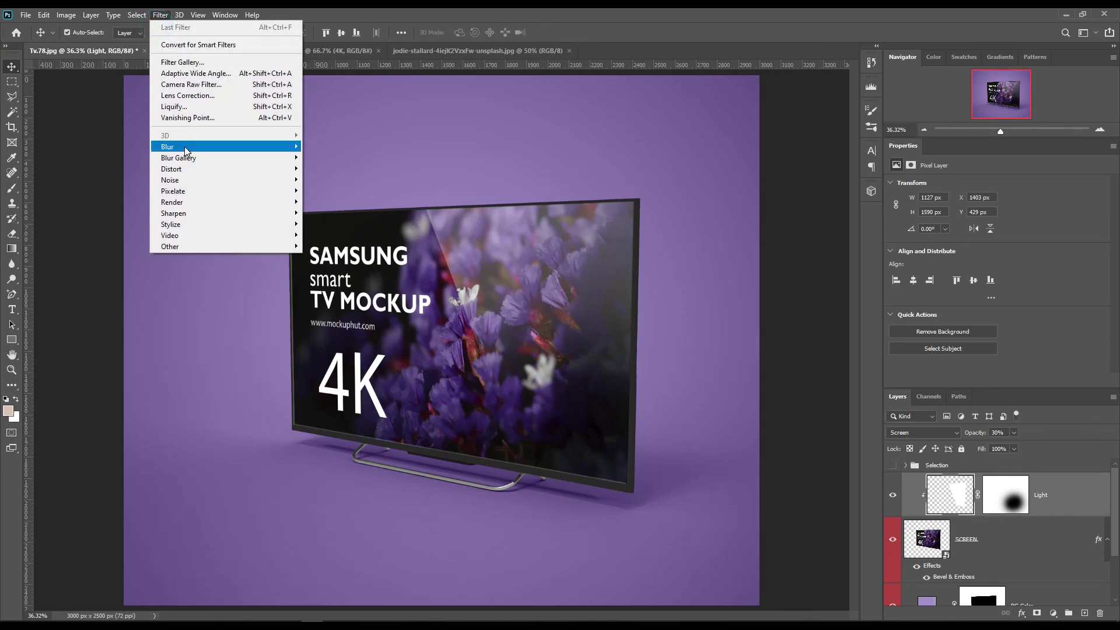
pyautogui.moveTo(186, 151)
pyautogui.click(325, 187)
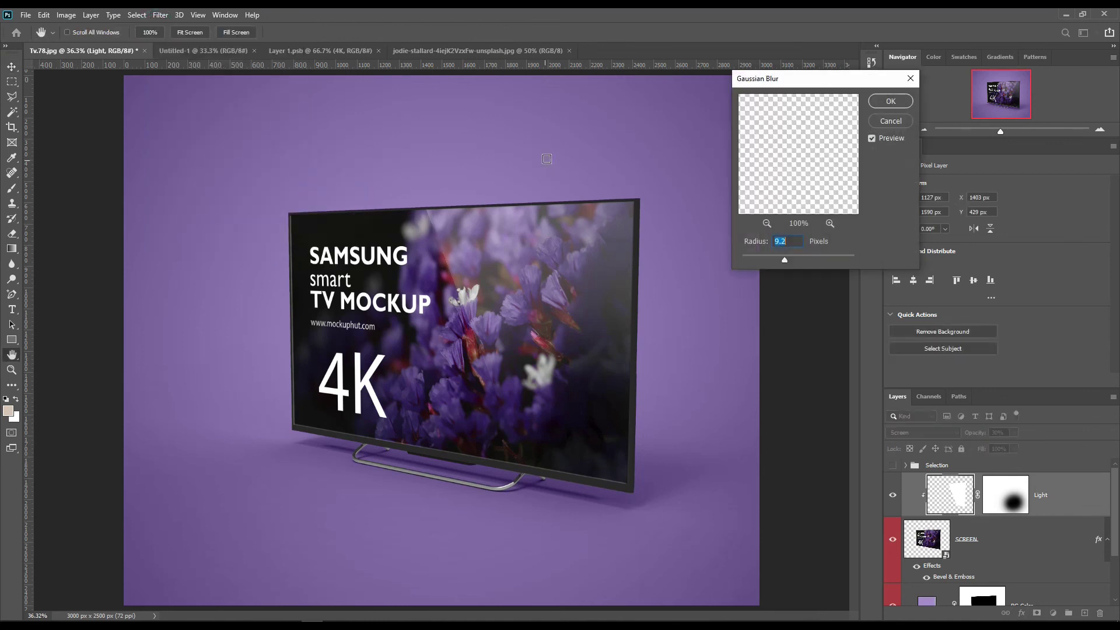
pyautogui.click(753, 262)
pyautogui.click(877, 102)
pyautogui.click(1072, 498)
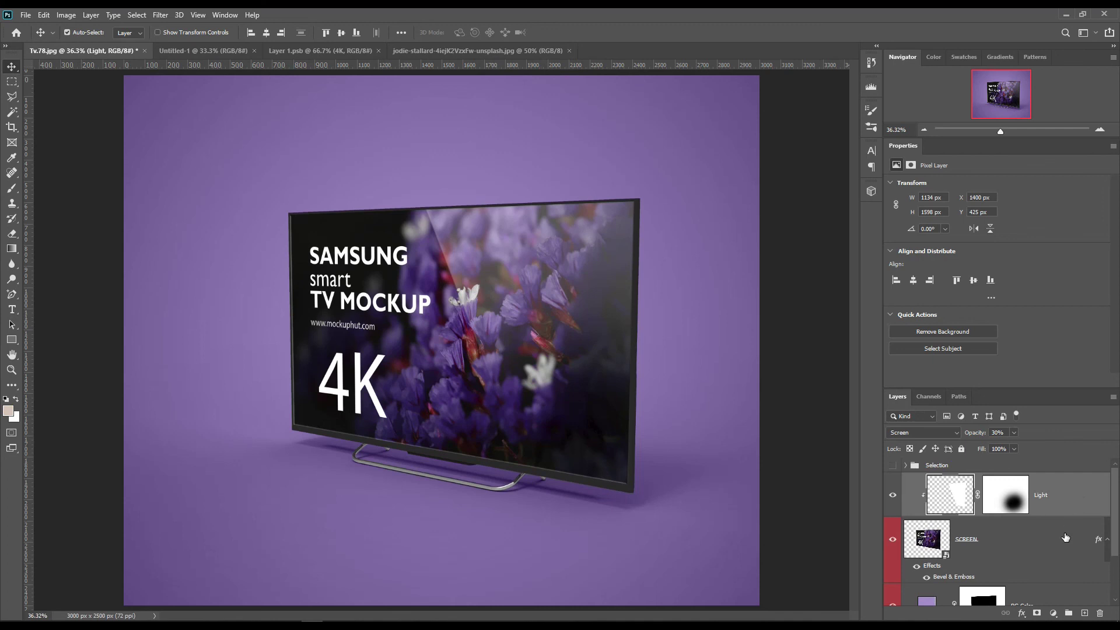
# Hide and show the BG Color and SCREEN layers in turn to check what each contributes to the mockup
pyautogui.scroll(-3, 1065, 537)
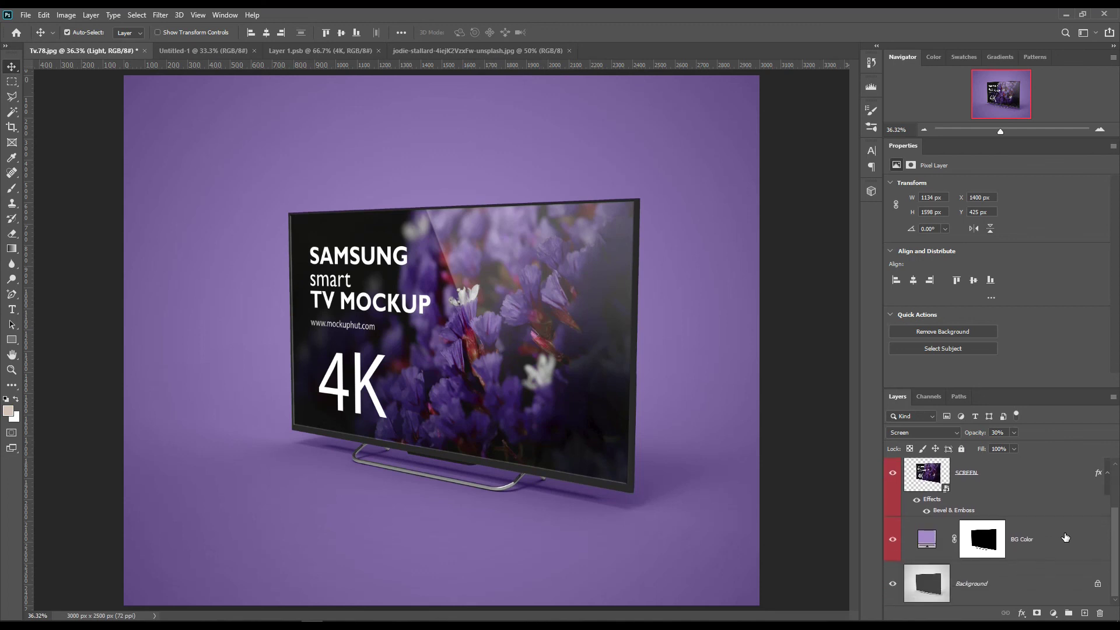
pyautogui.click(892, 539)
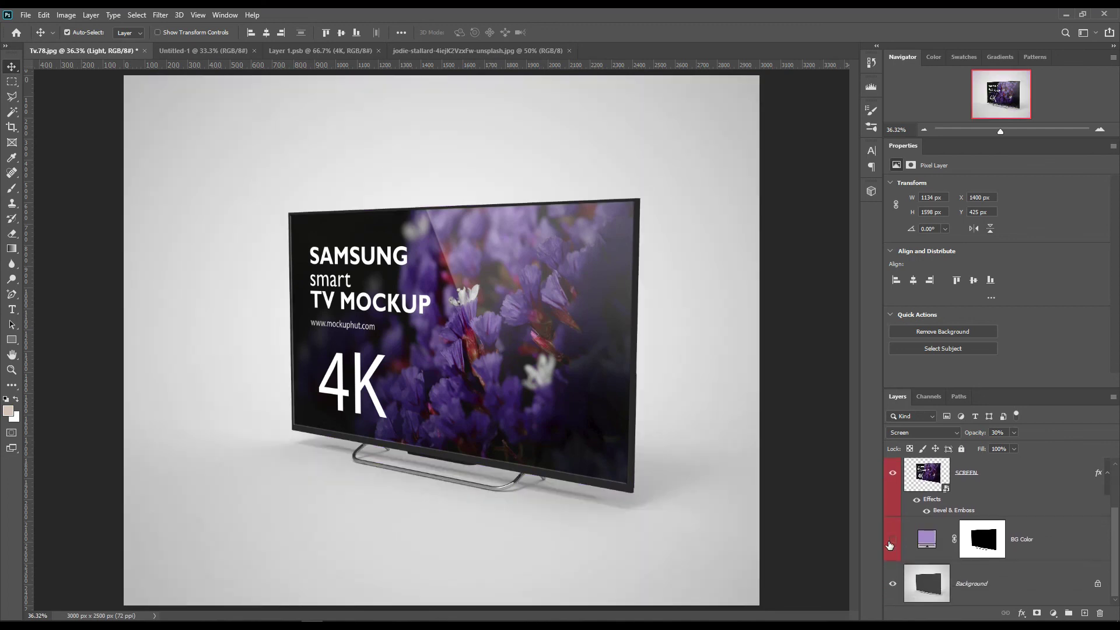
pyautogui.click(890, 541)
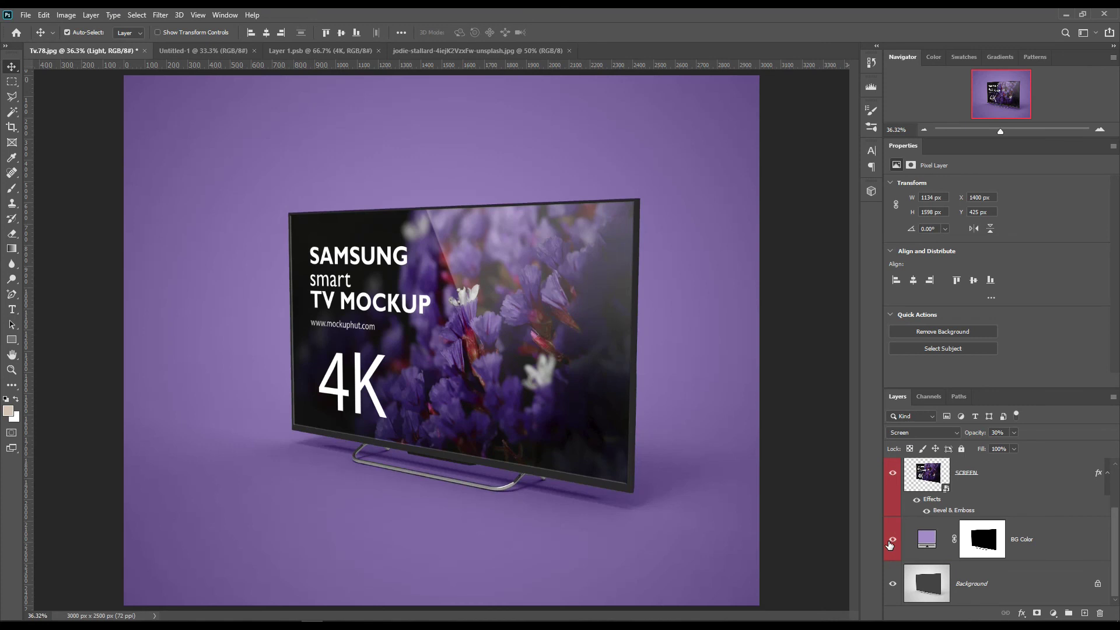
pyautogui.click(894, 474)
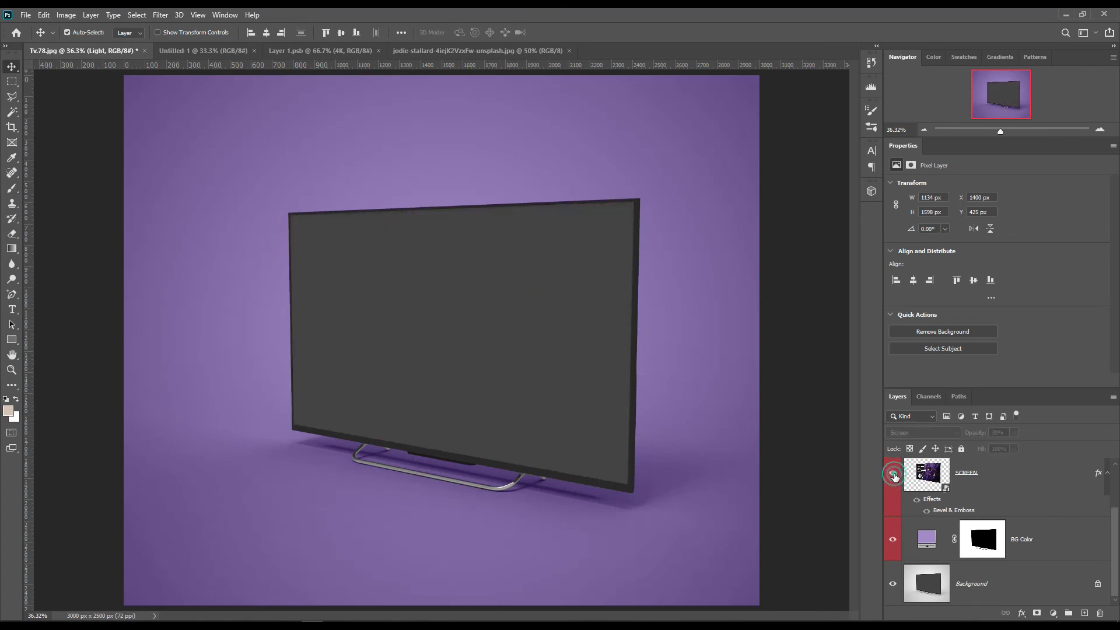
pyautogui.click(893, 473)
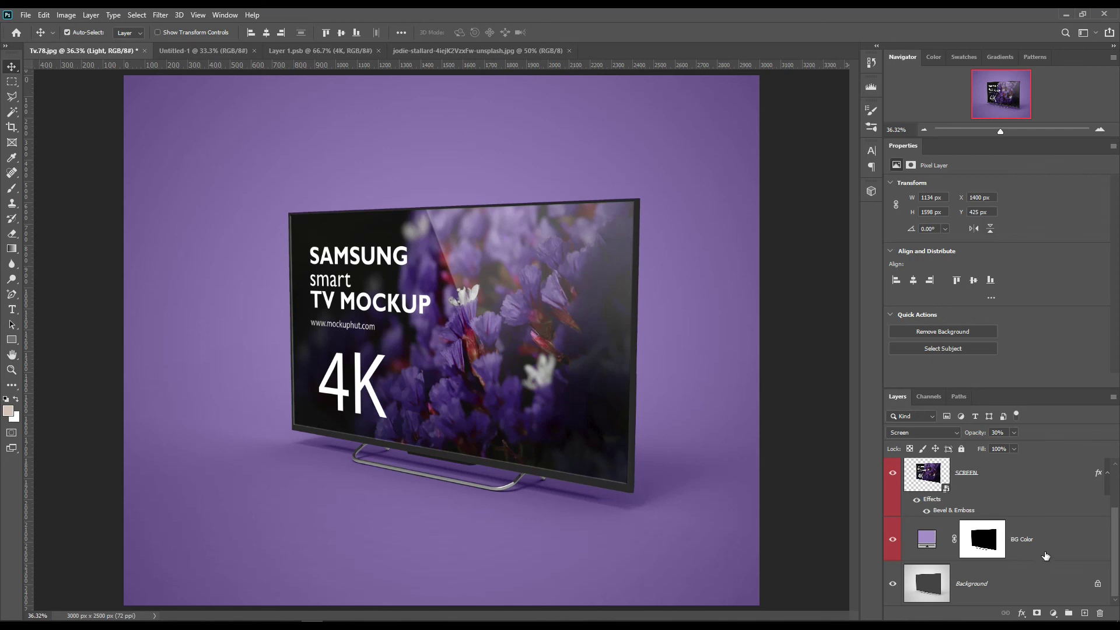
# Add a Curves adjustment layer directly above the Light layer
pyautogui.click(1008, 582)
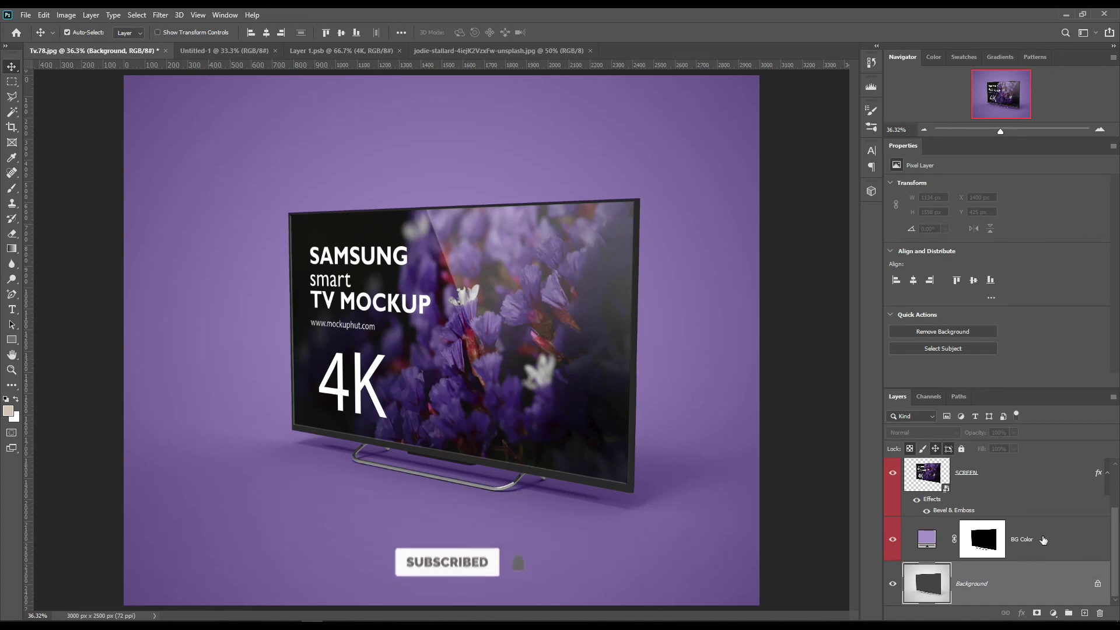
pyautogui.scroll(2, 1047, 518)
pyautogui.click(1074, 480)
pyautogui.click(1053, 613)
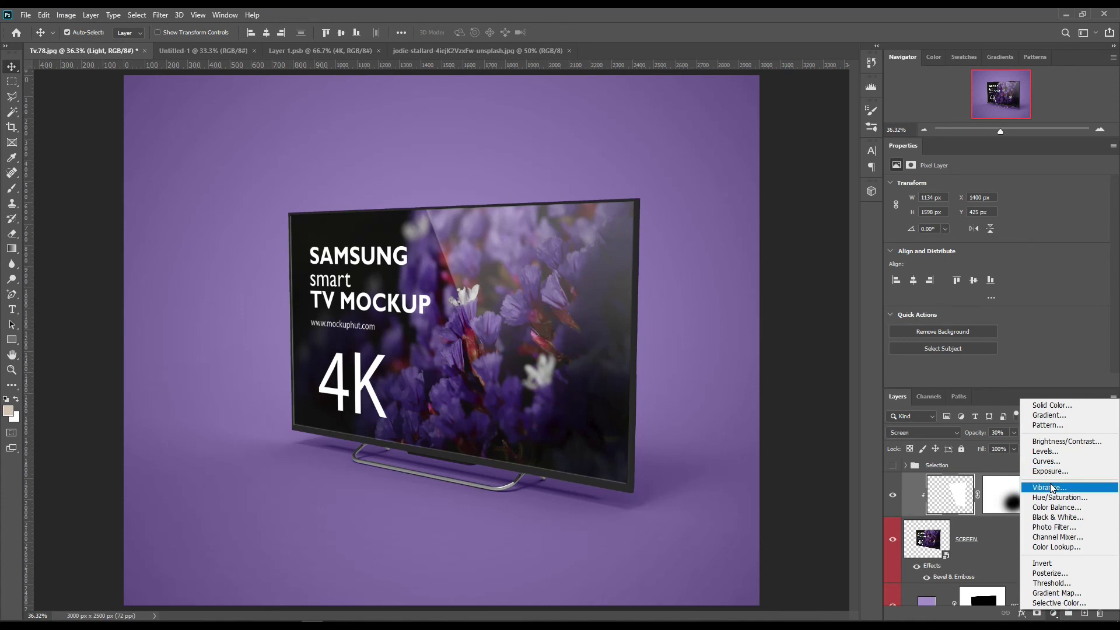
pyautogui.click(1045, 461)
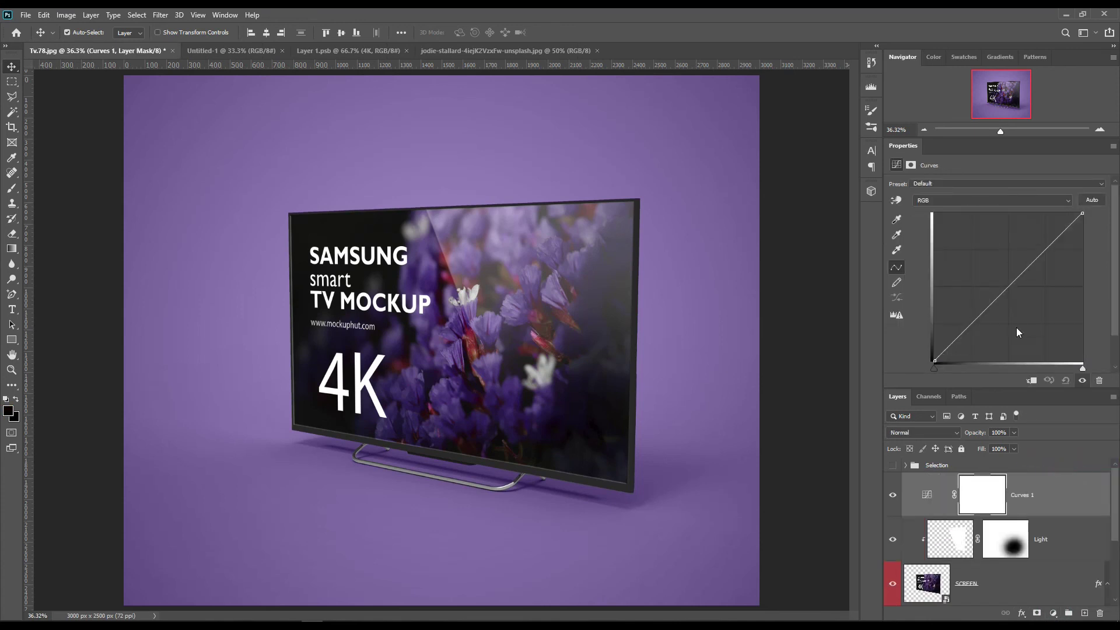
# Raise the highlights and pull the shadows back down slightly on the RGB curve, comparing the mockup with the adjustment off and on
pyautogui.moveTo(1038, 256)
pyautogui.mouseDown()
pyautogui.moveTo(1020, 242)
pyautogui.moveTo(1031, 249)
pyautogui.mouseUp()
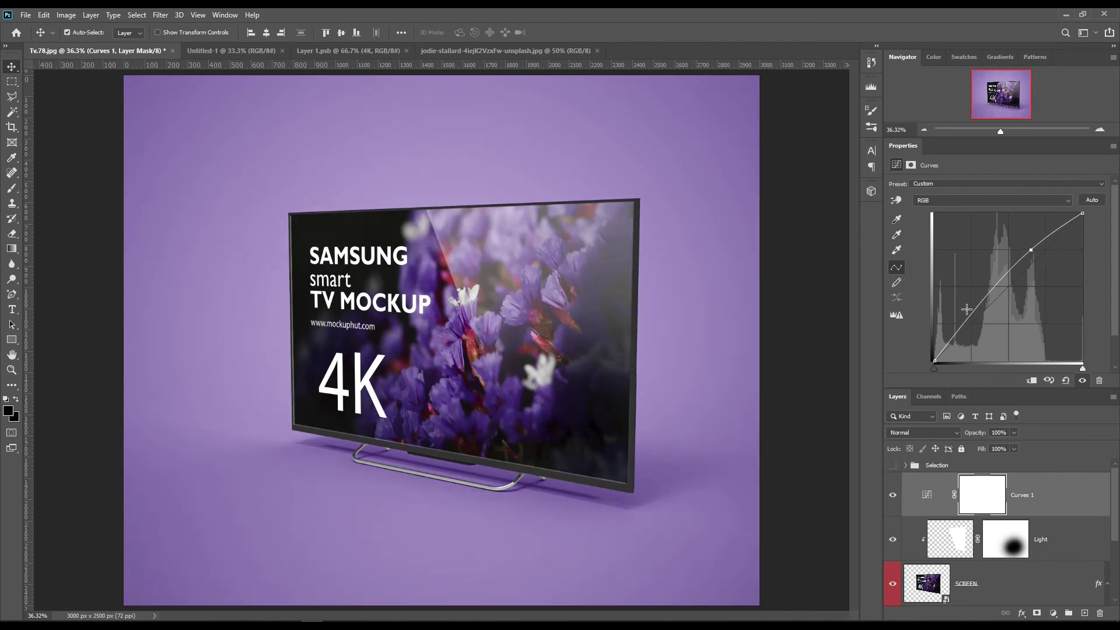
pyautogui.moveTo(980, 309)
pyautogui.mouseDown()
pyautogui.moveTo(984, 324)
pyautogui.moveTo(979, 313)
pyautogui.mouseUp()
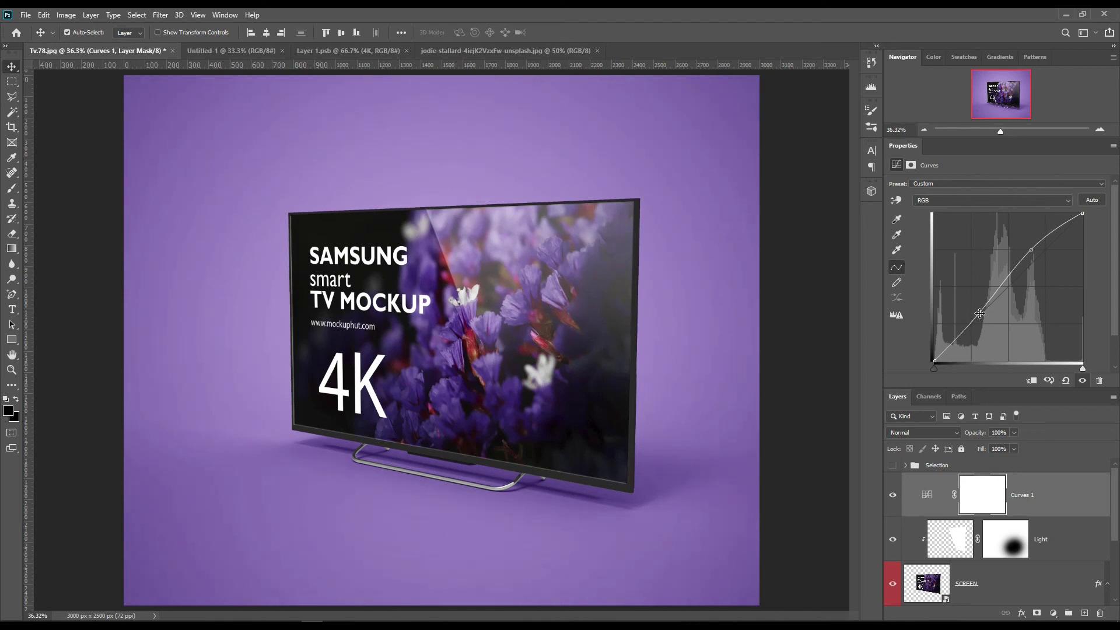
pyautogui.click(892, 495)
pyautogui.click(892, 495)
pyautogui.click(1065, 493)
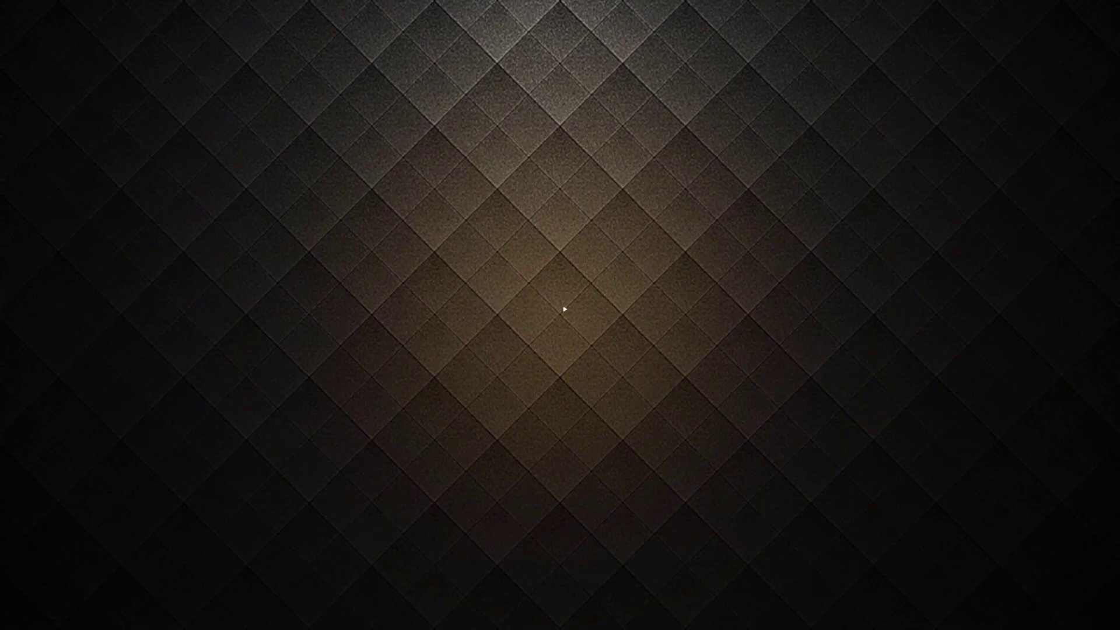